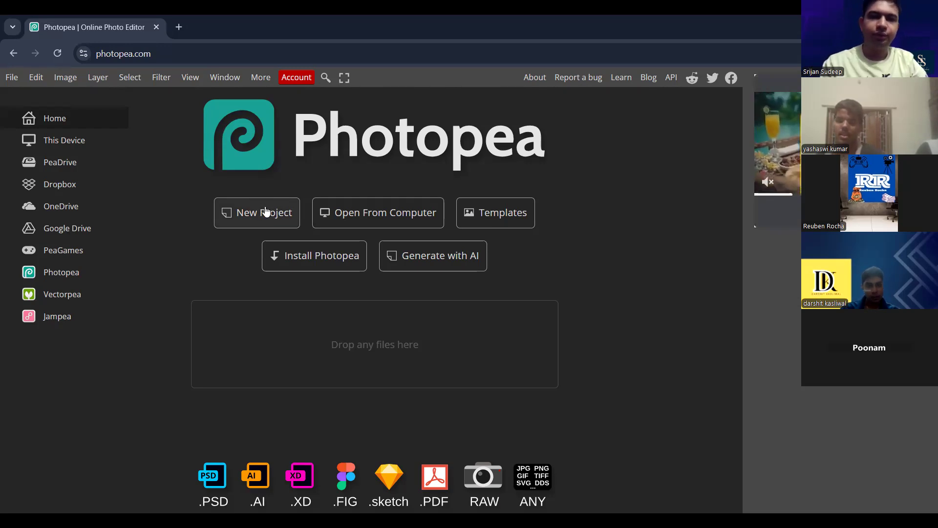
- Create a new 800 x 800 px project from the Youtube Profile preset with a white background
left_click(265, 211)
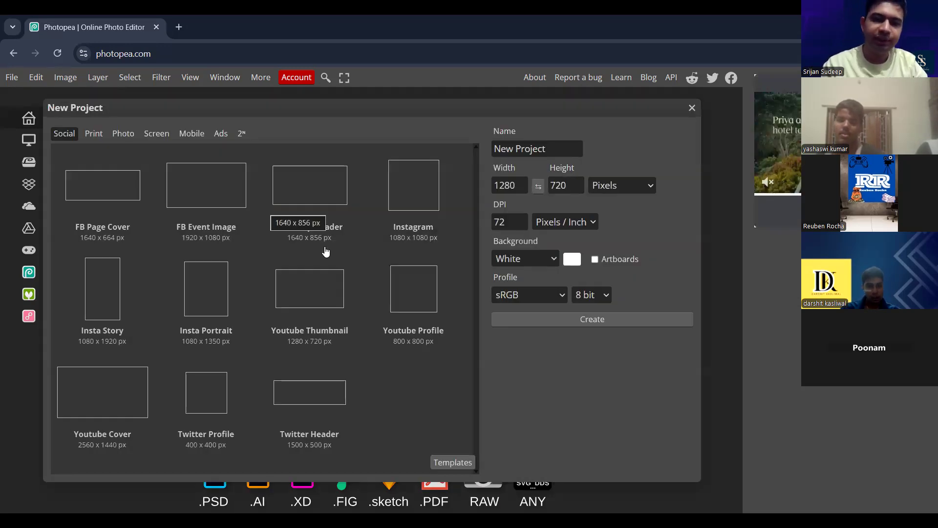
left_click(401, 296)
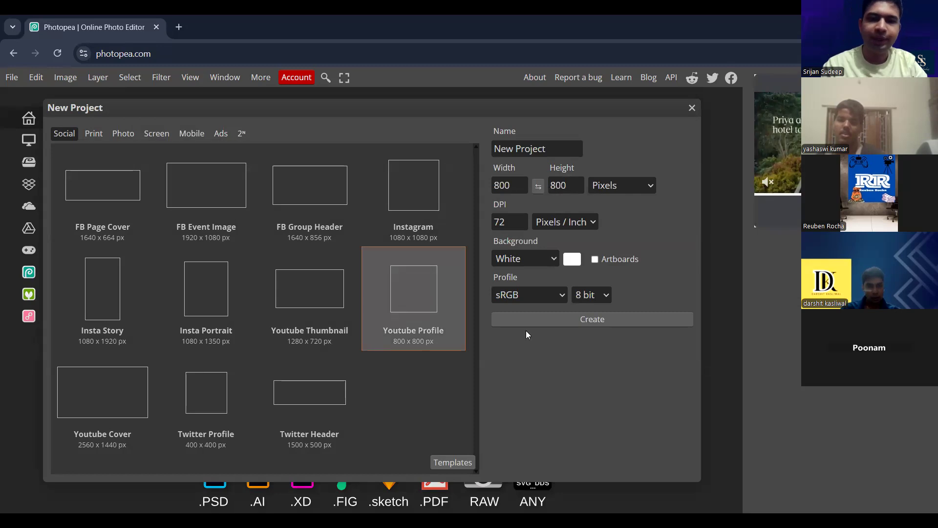
left_click(554, 324)
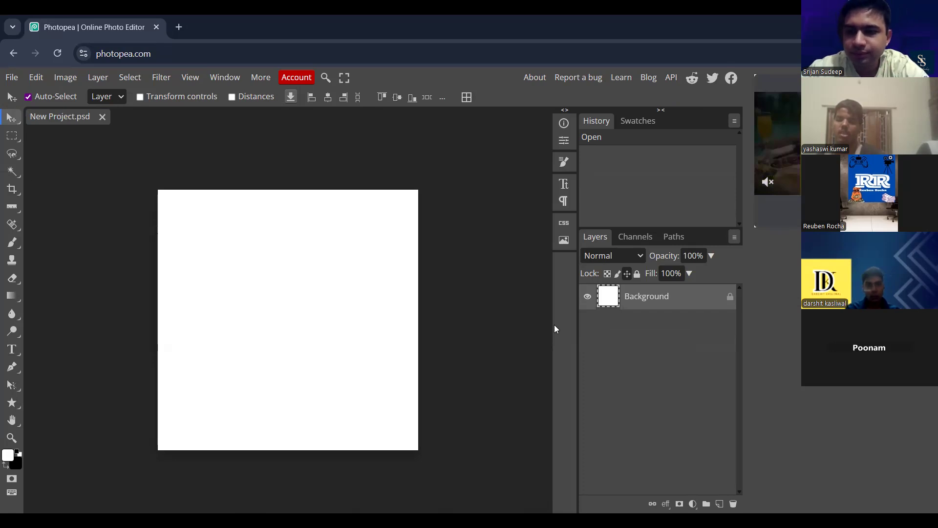
- Add a solid purple color fill layer above the background and fill its layer mask with black
left_click(14, 403)
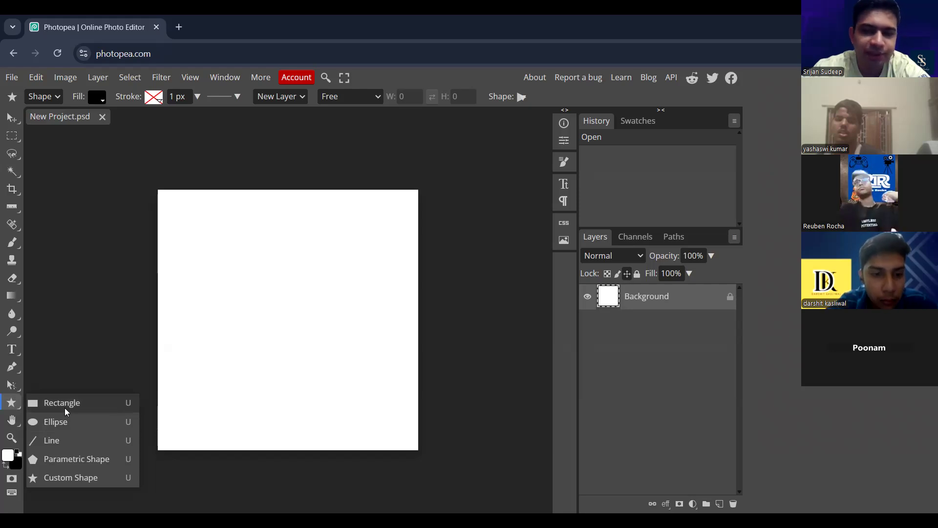
left_click(695, 508)
left_click(658, 116)
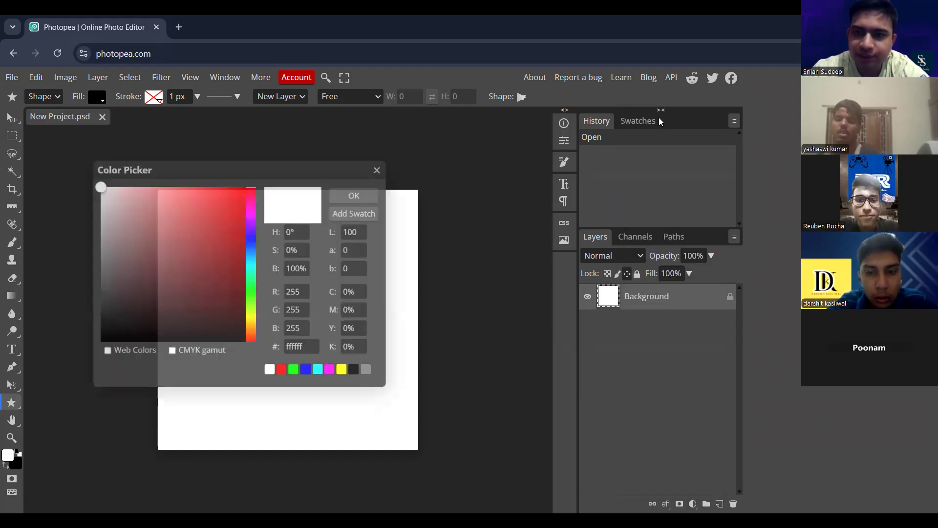
left_click(208, 262)
left_click(251, 227)
left_click(219, 243)
left_click(345, 196)
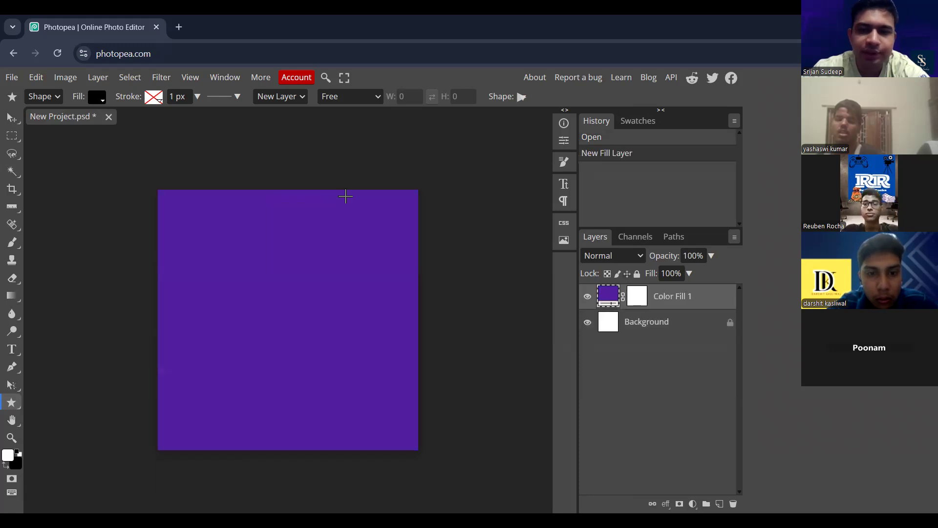
left_click(639, 303)
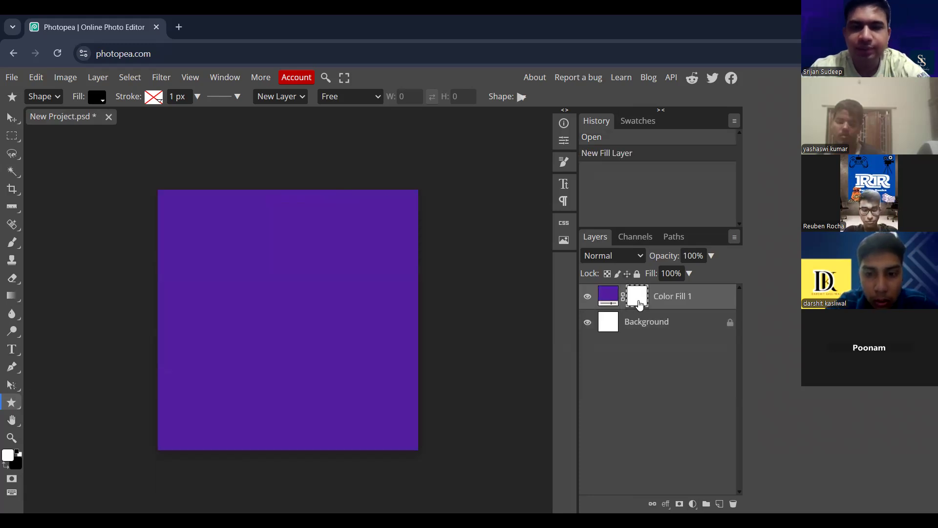
key("ctrl+BackSpace")
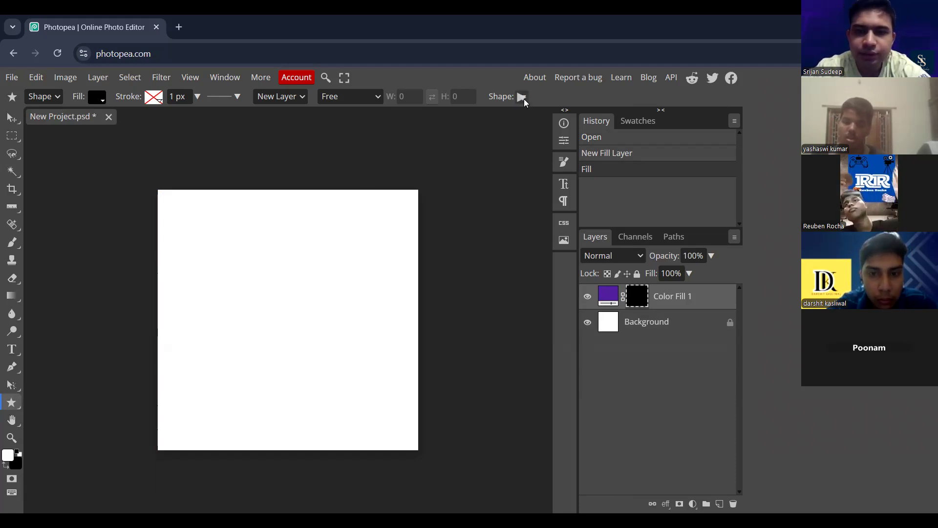
- Choose the solid star from the shapes group as the custom shape to draw
left_click(522, 98)
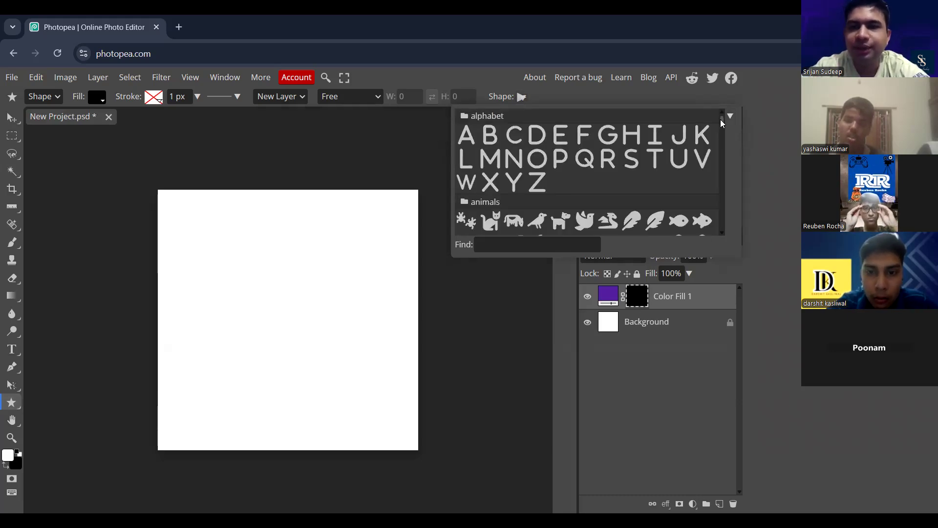
left_click_drag(721, 120, 724, 144)
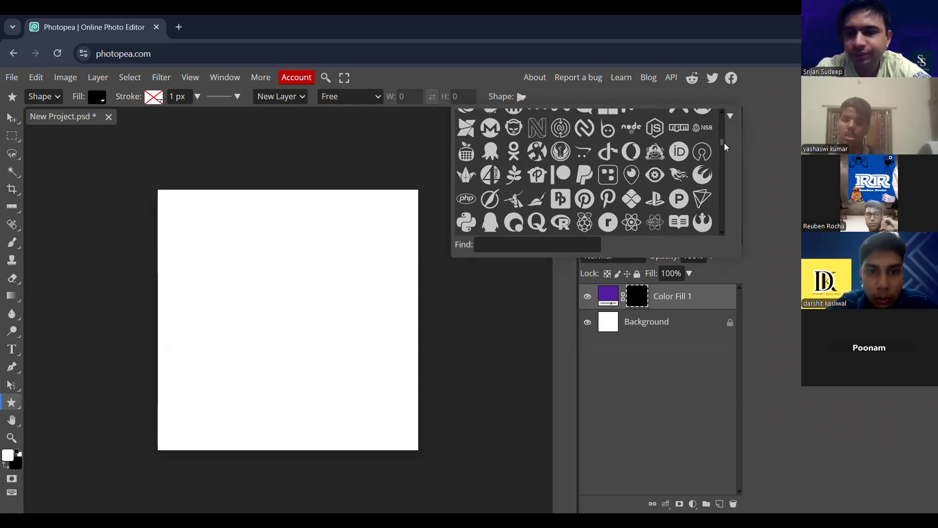
scroll(724, 144, "down", 1)
scroll(724, 144, "down", 4)
scroll(724, 150, "up", 1)
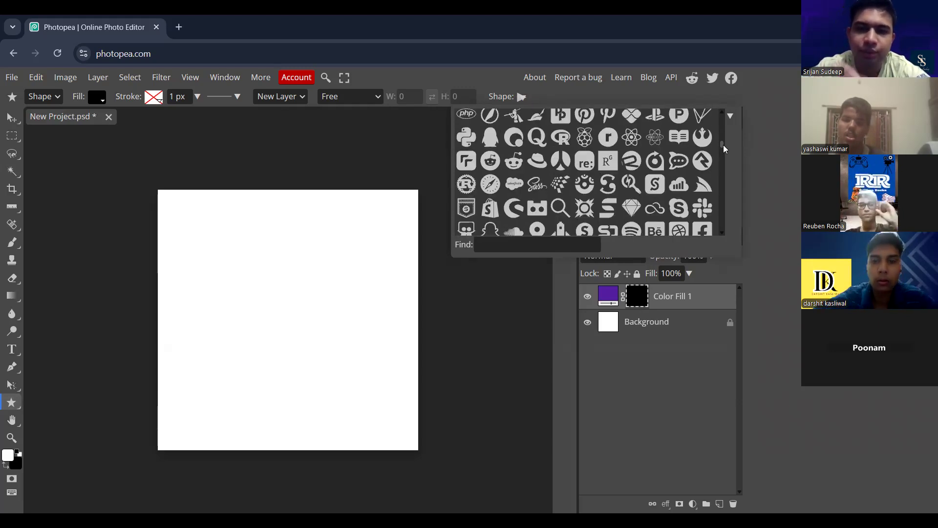
scroll(723, 146, "down", 5)
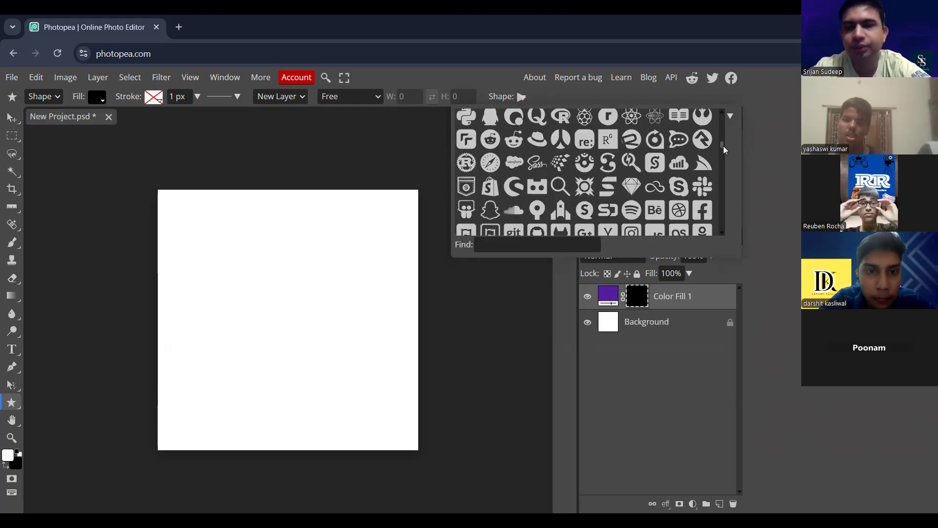
scroll(722, 149, "down", 6)
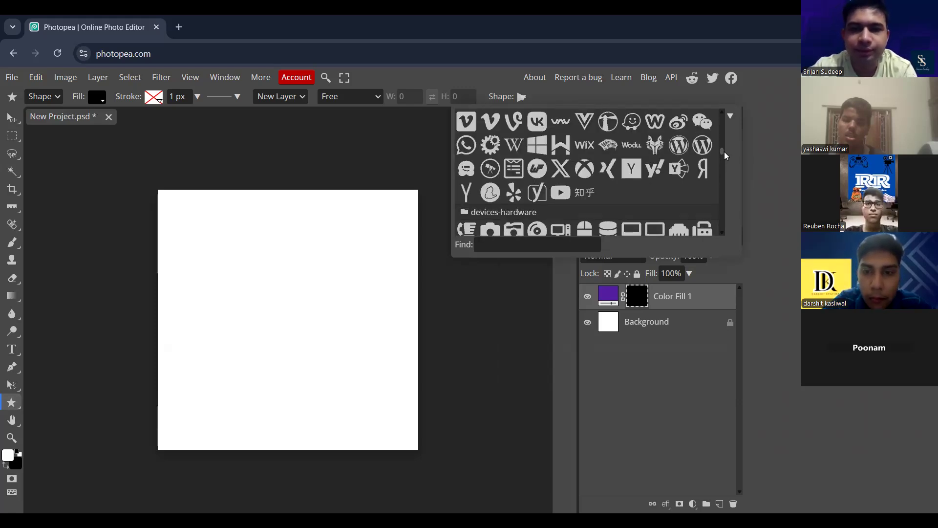
left_click_drag(724, 151, 723, 212)
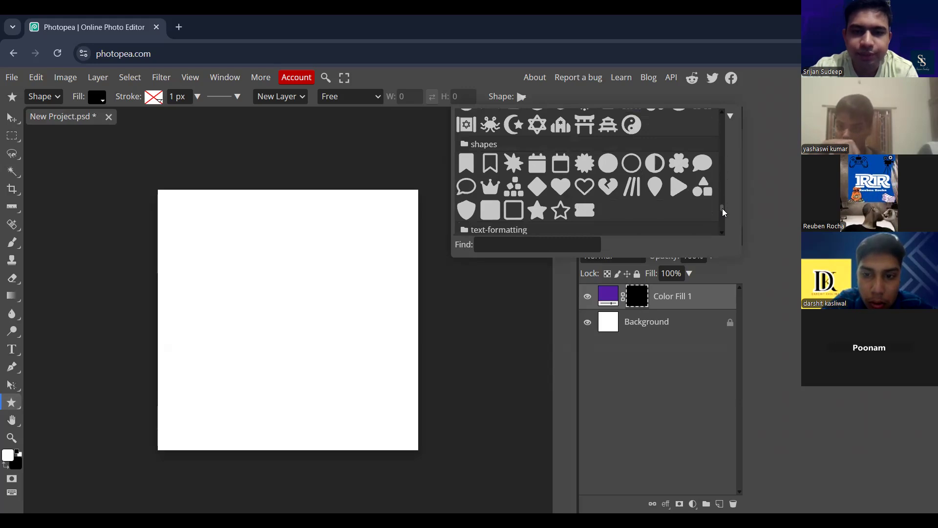
left_click(537, 211)
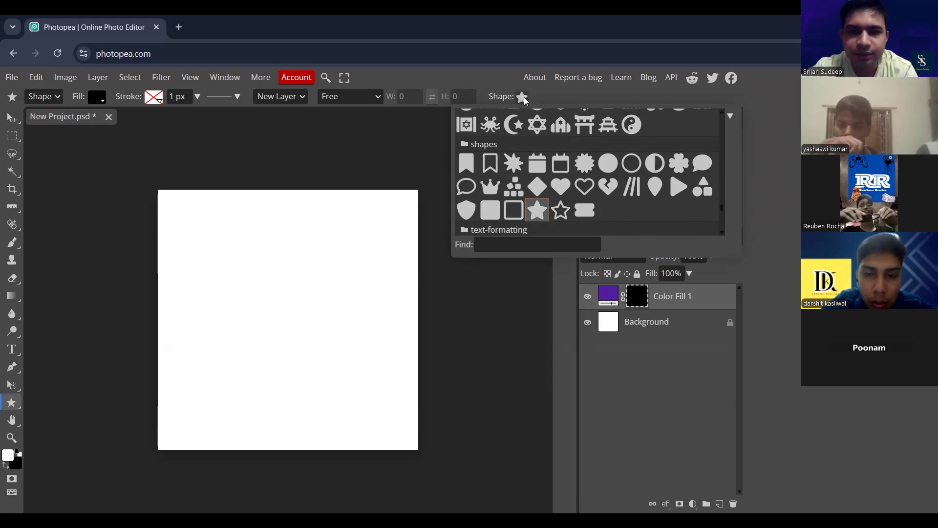
left_click(523, 96)
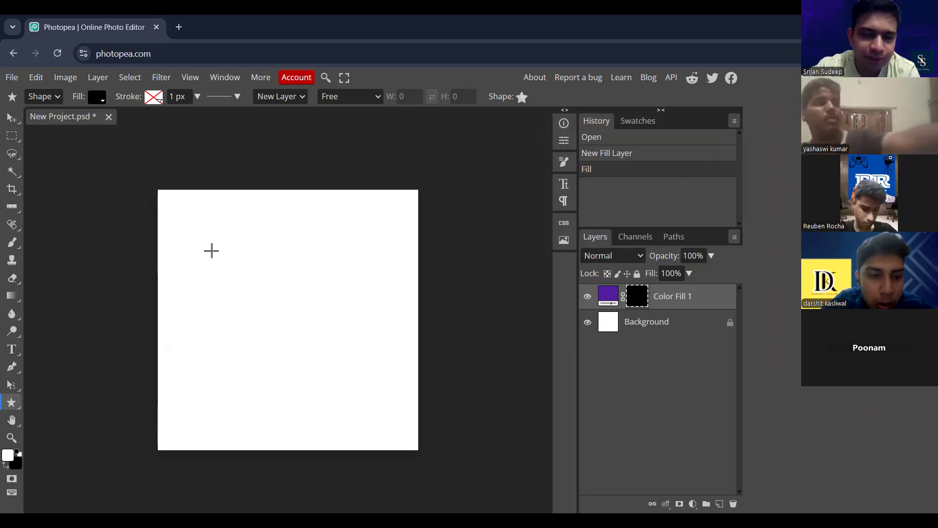
- Draw a large black star on a new shape layer and move it to the middle of the canvas
left_click_drag(220, 264, 400, 445)
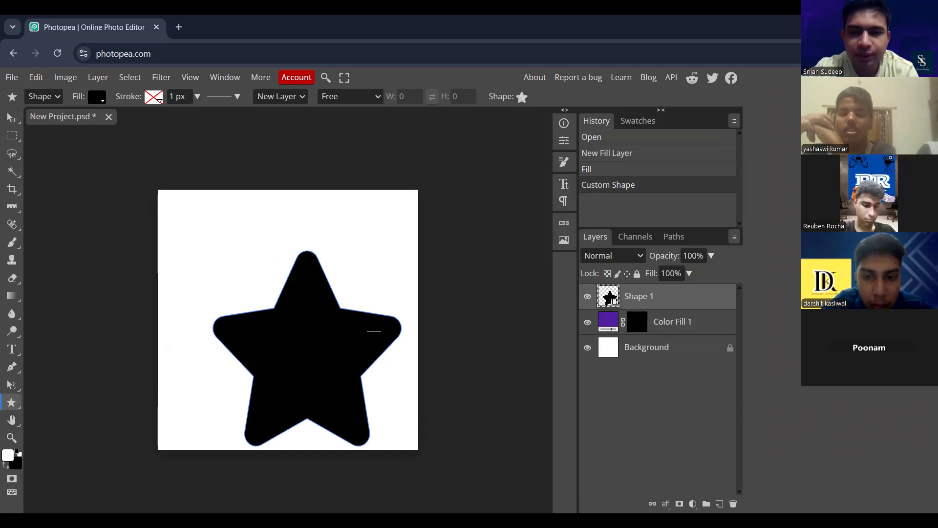
left_click(11, 120)
left_click_drag(326, 353, 303, 326)
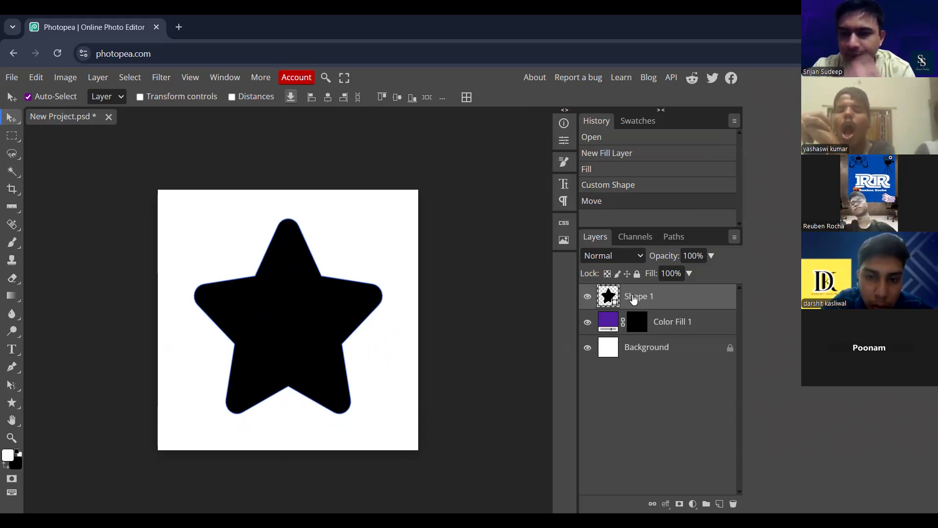
- Rename the purple color fill layer as Purple Star
left_click(608, 322)
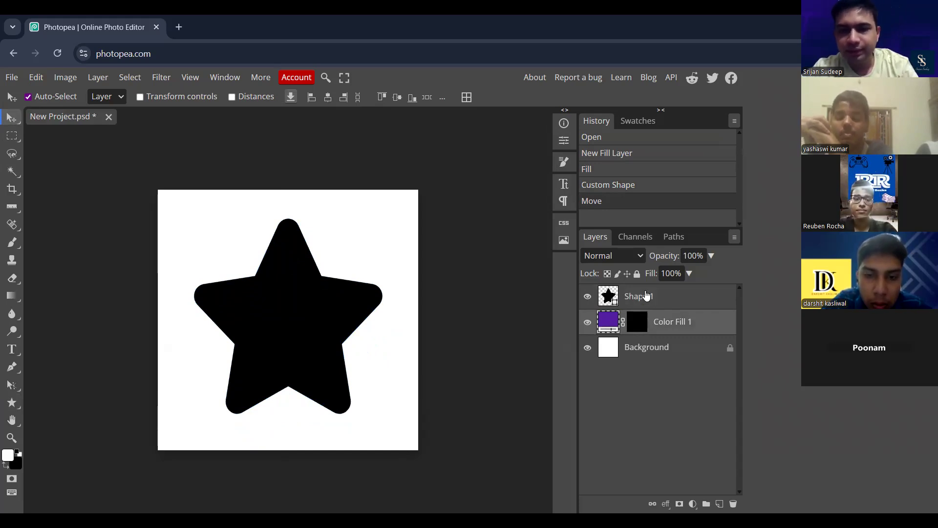
left_click(637, 323)
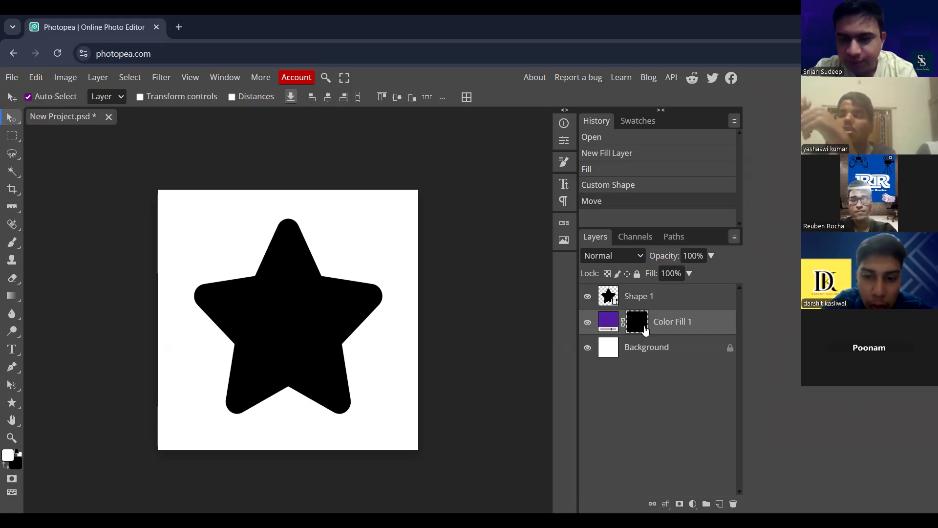
double_click(664, 322)
type("P")
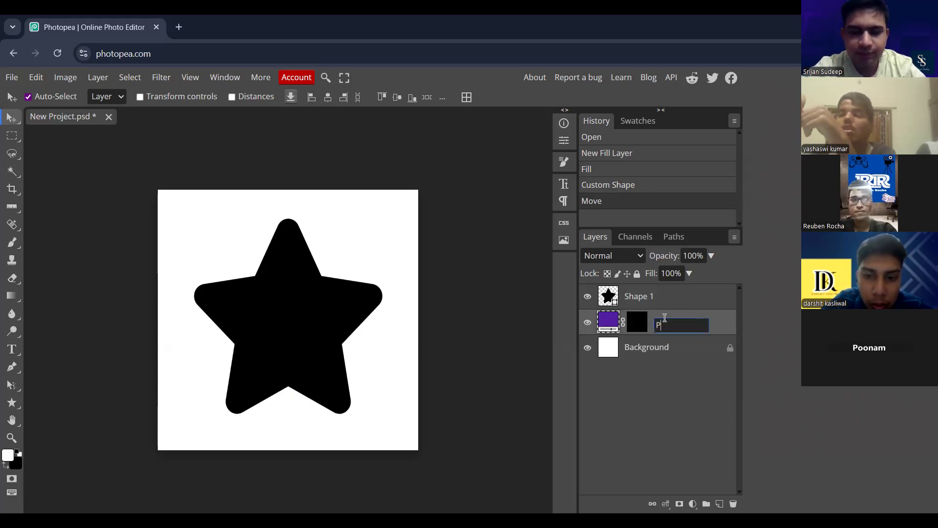
type("urple Star")
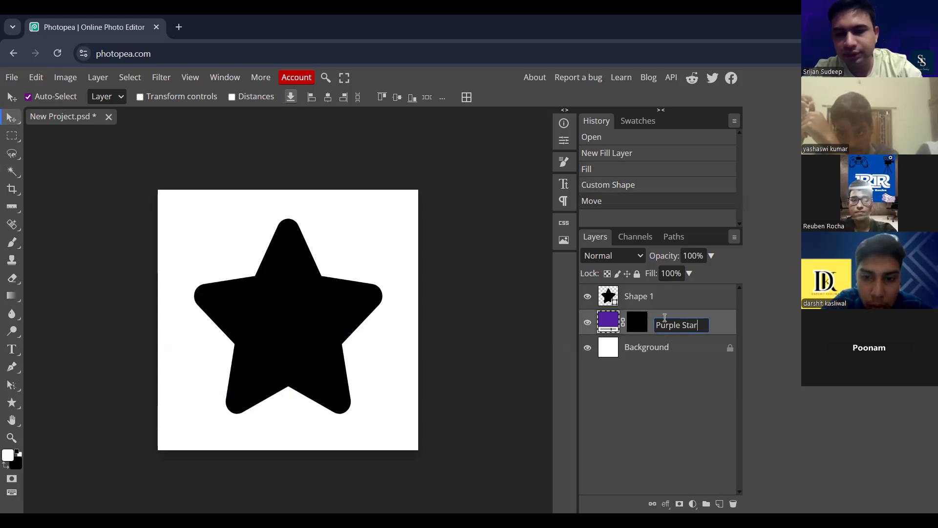
key("Return")
- Rename the black star's shape layer as Shape Star
double_click(645, 296)
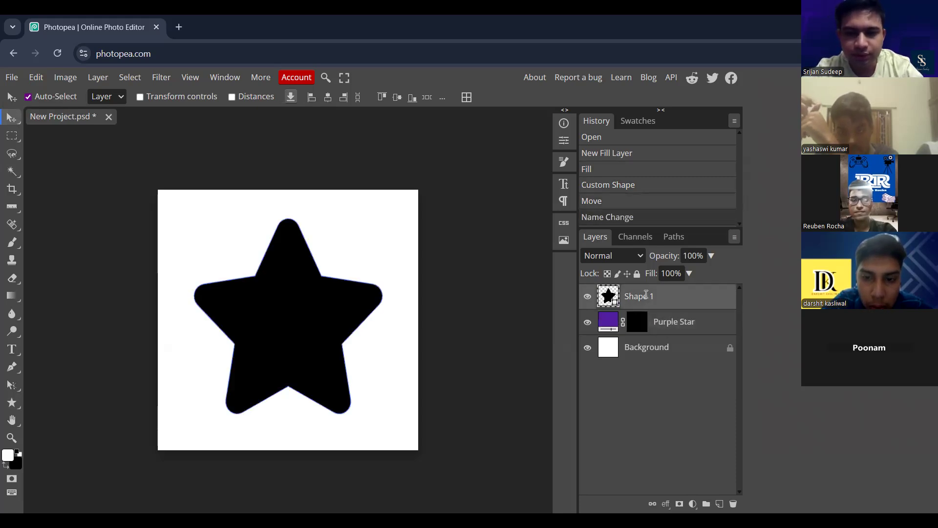
type("S")
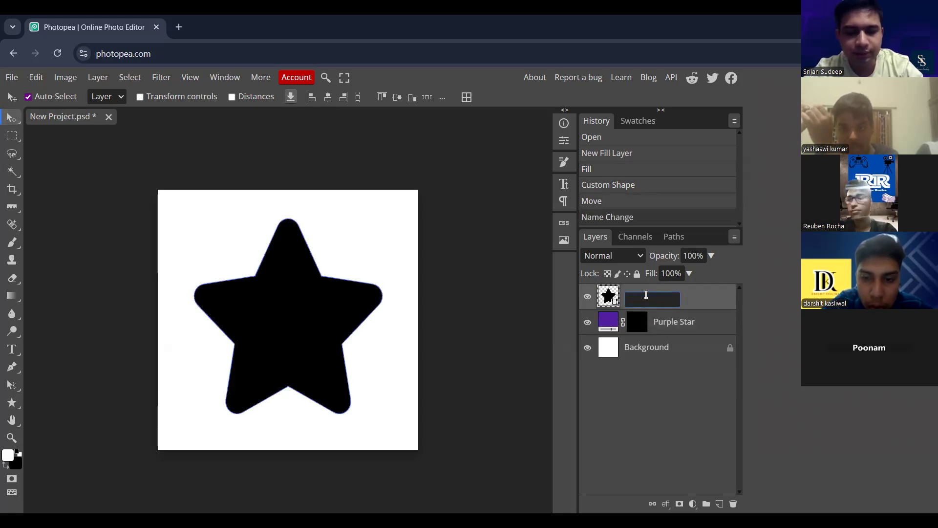
type("Shape S")
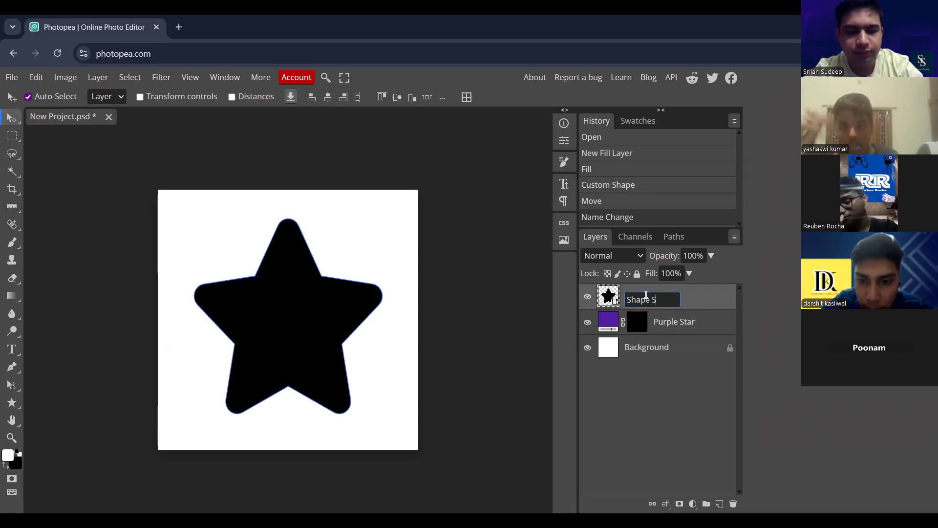
type("tar")
left_click(658, 388)
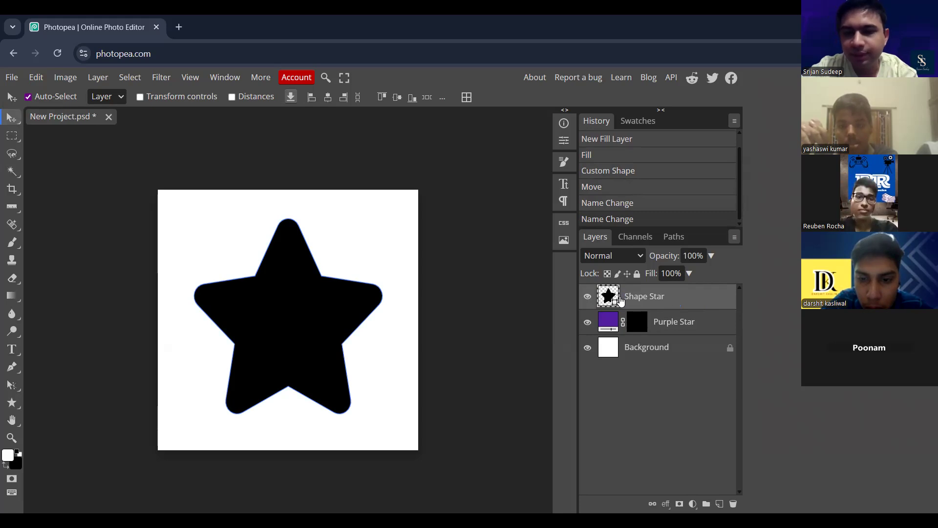
- Fill the Purple Star mask with white inside a selection loaded from the Shape Star layer, hiding that layer and deselecting at the end
left_click(639, 325)
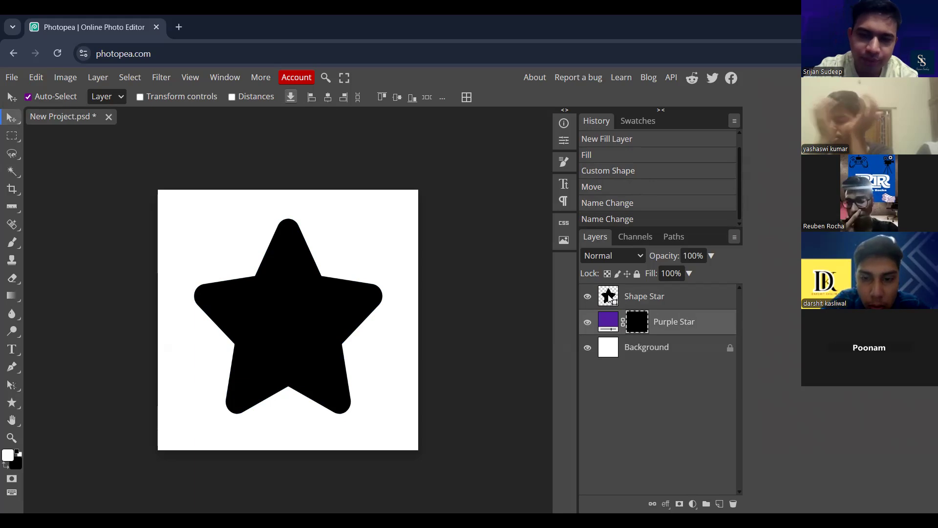
left_click(609, 299, "ctrl")
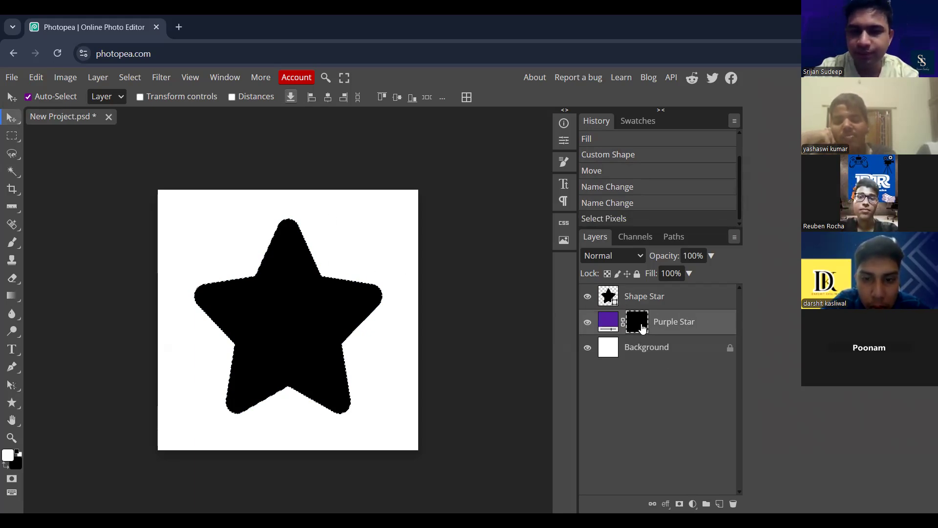
left_click(587, 296)
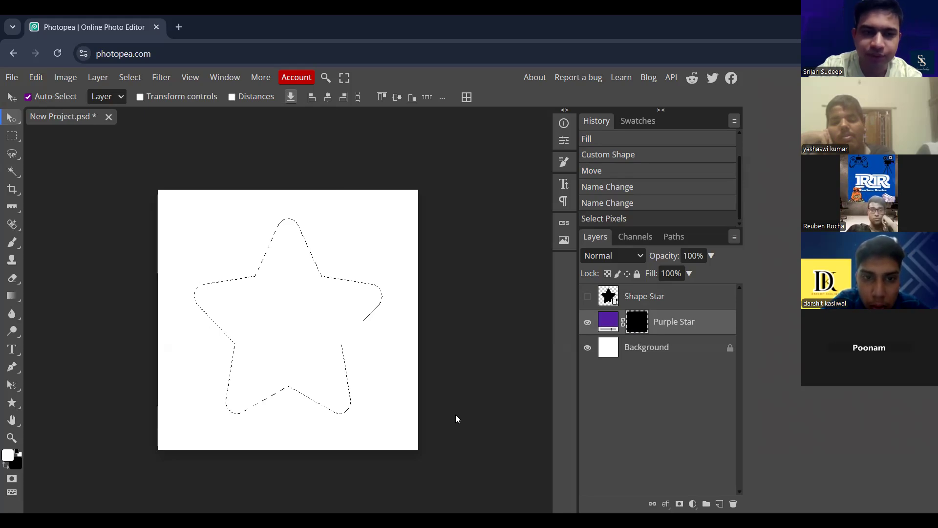
key("alt+BackSpace")
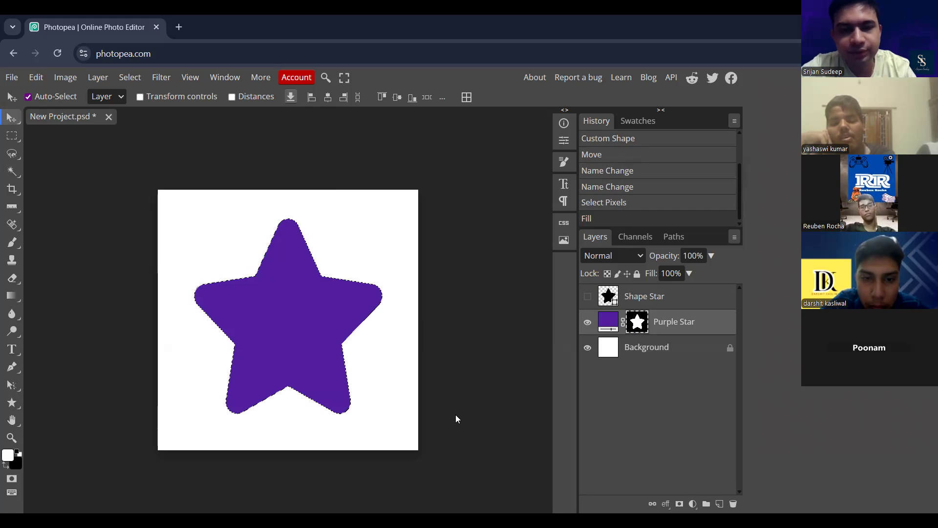
key("ctrl+d")
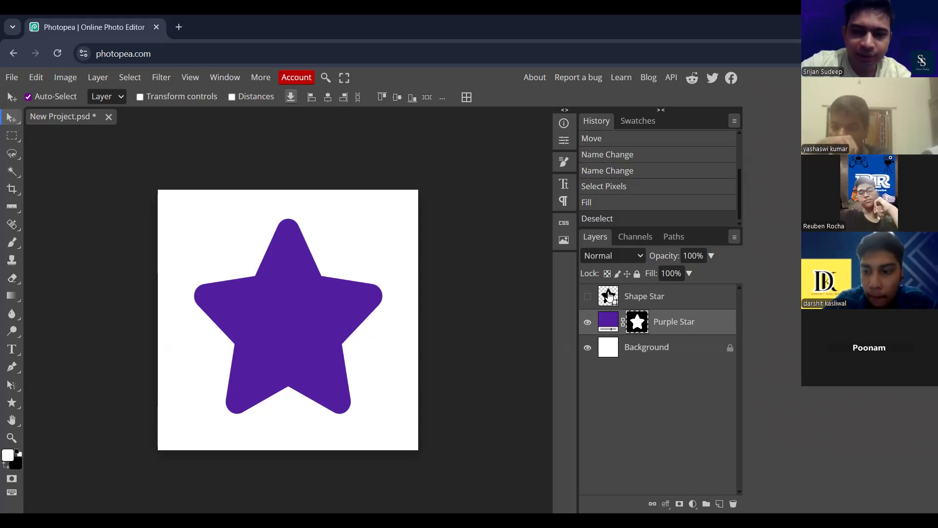
left_click(609, 295)
right_click(609, 296)
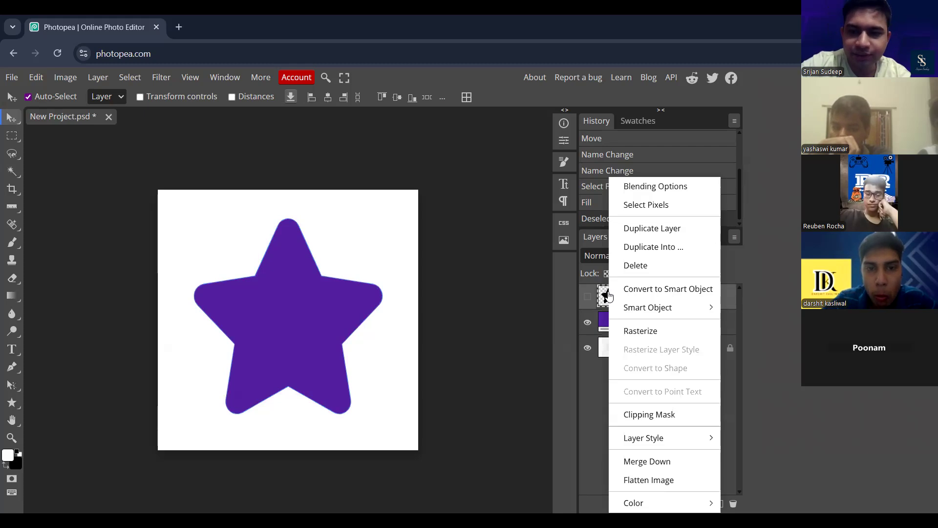
left_click(589, 387)
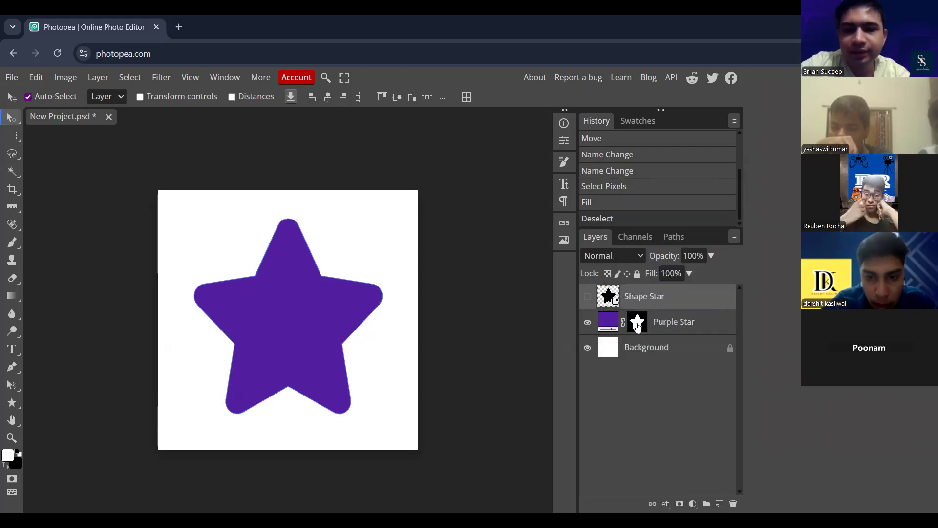
- Add Bevel and Emboss to the Purple Star layer with depth 292%, size 41 px and soften 2 px, and set its contour range to 59%
left_click(637, 326)
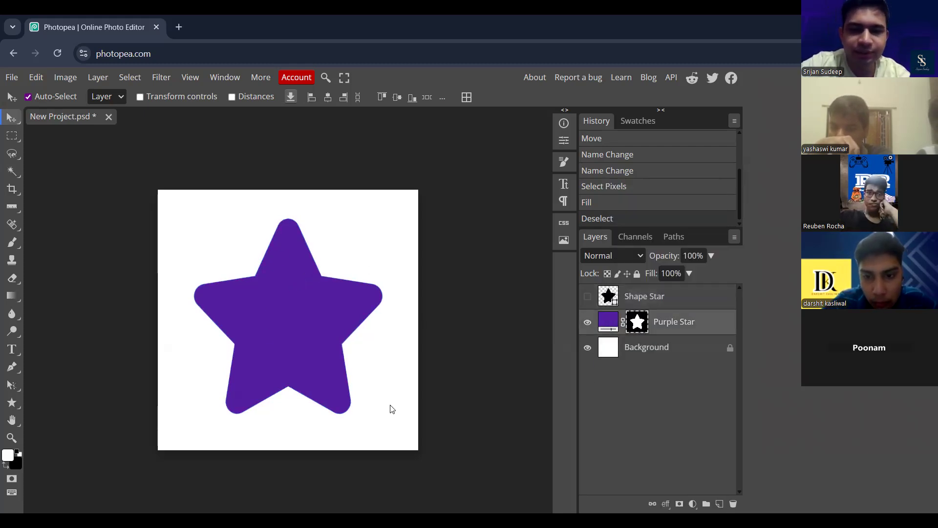
left_click(666, 504)
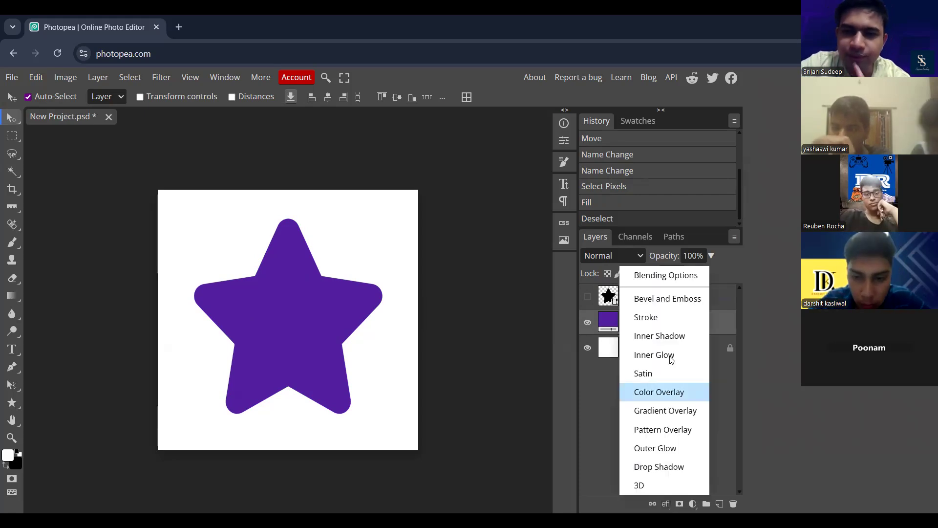
left_click(665, 298)
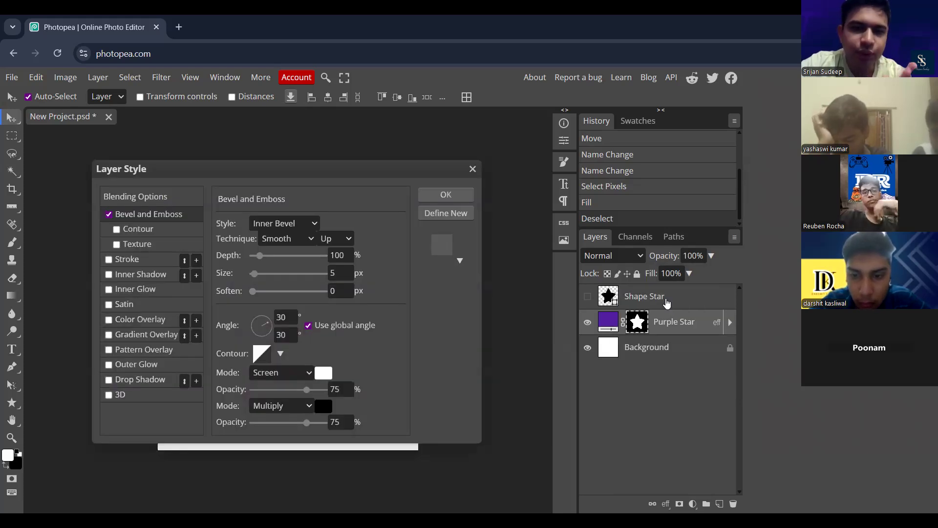
left_click_drag(379, 164, 709, 92)
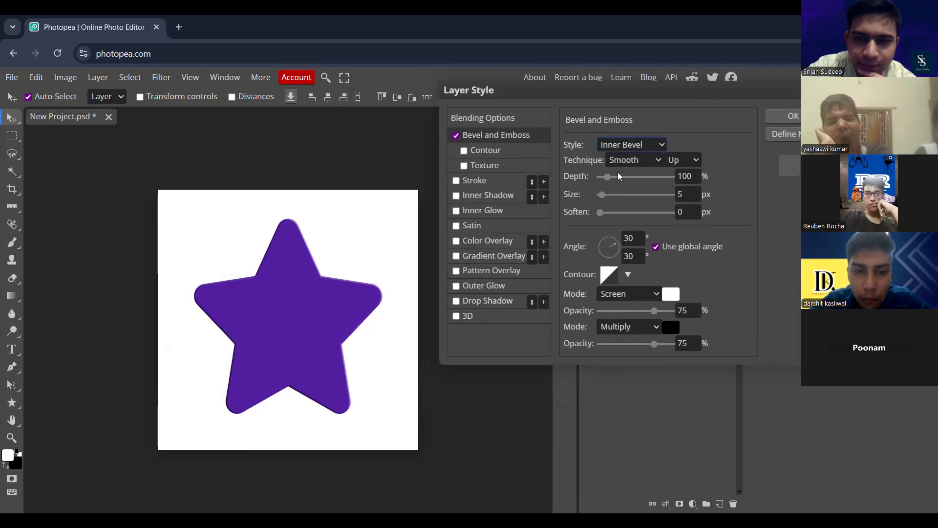
left_click_drag(607, 177, 609, 215)
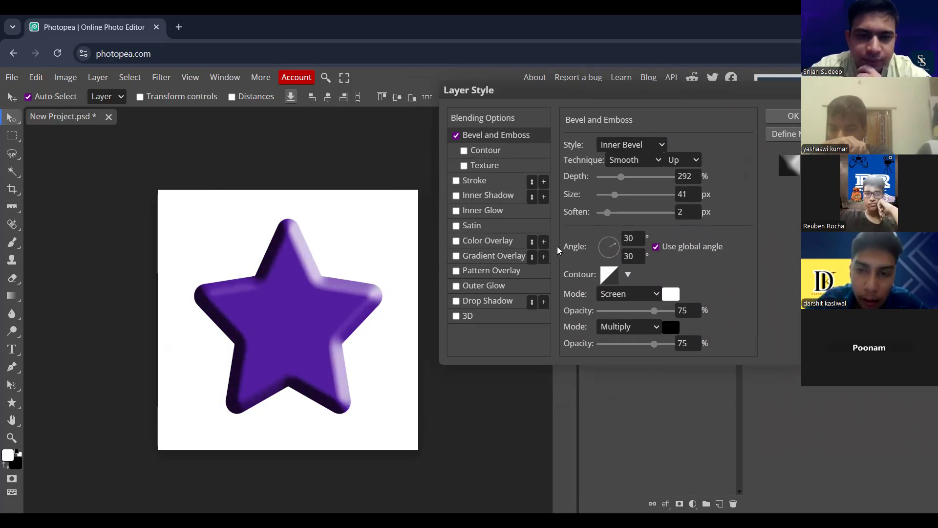
left_click(489, 151)
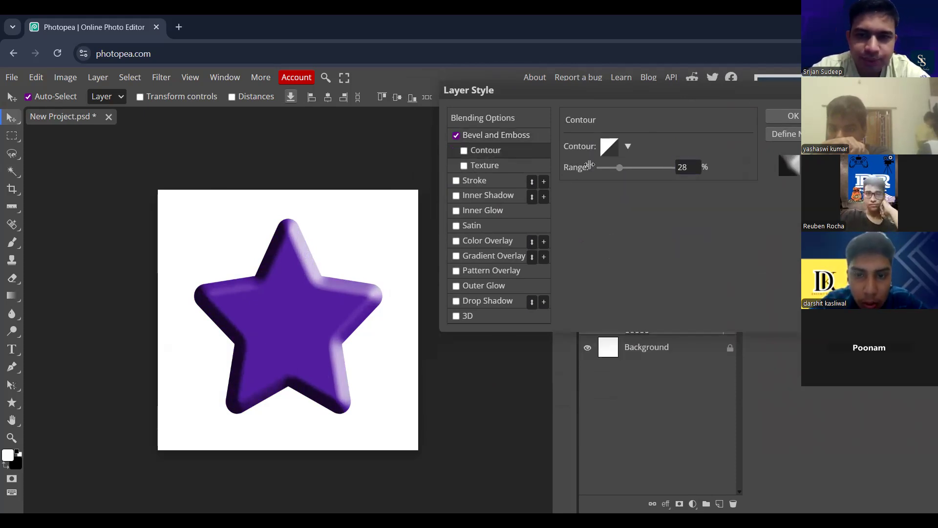
left_click_drag(621, 171, 642, 170)
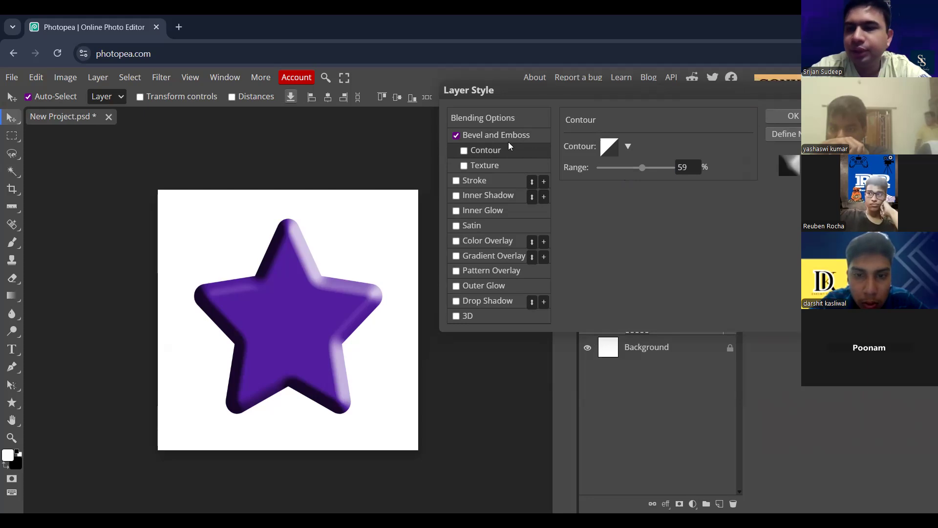
- Add an Inner Glow with 35% noise and 70% opacity, keeping Inner Shadow switched off
left_click(482, 198)
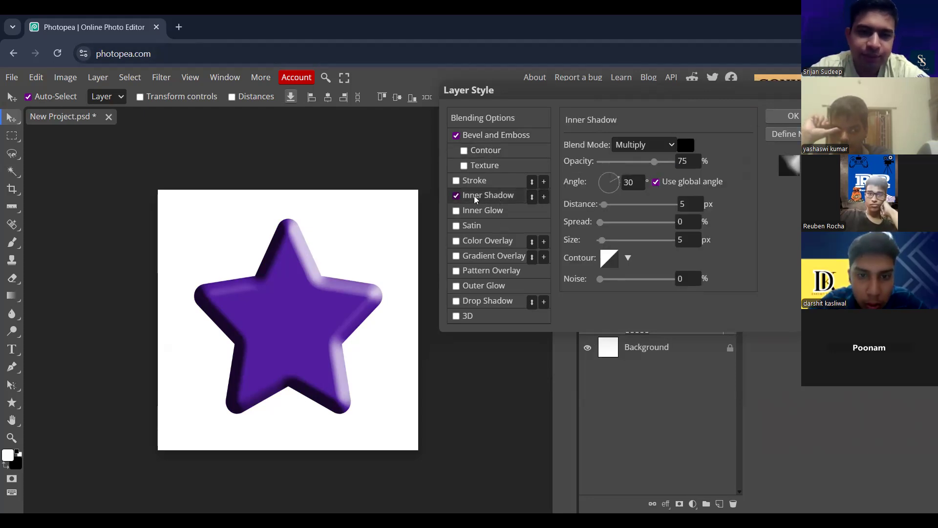
left_click(457, 195)
left_click(456, 211)
left_click(491, 211)
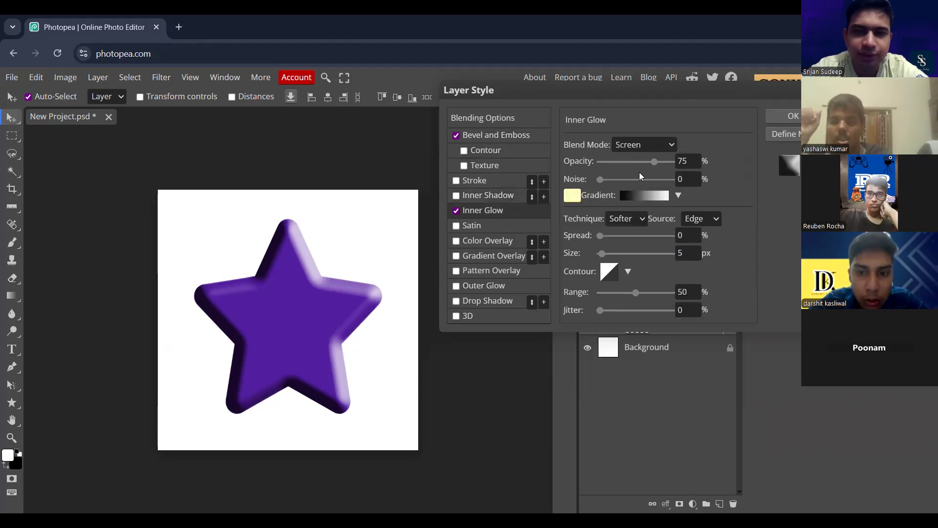
left_click_drag(600, 182, 629, 182)
left_click(648, 161)
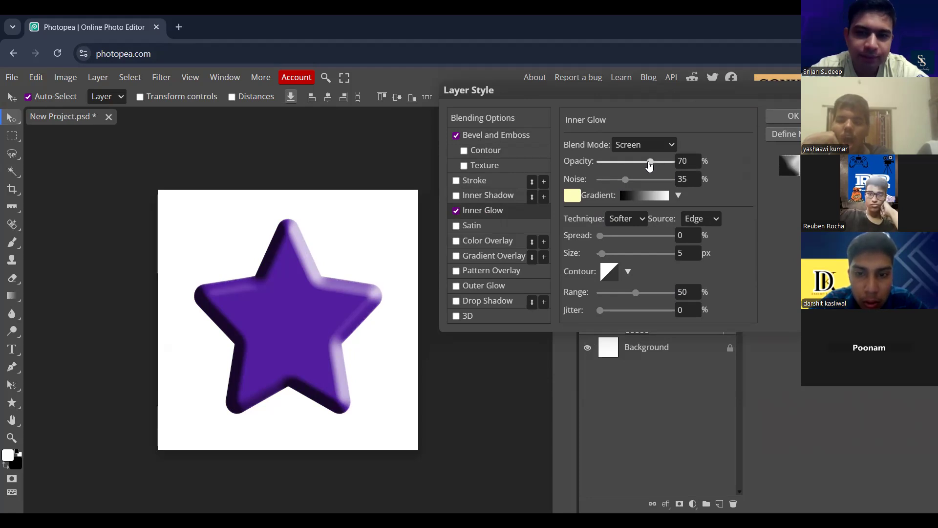
- Add a bright blue Color Overlay to the star and compare the star with the overlay off and on
left_click(489, 241)
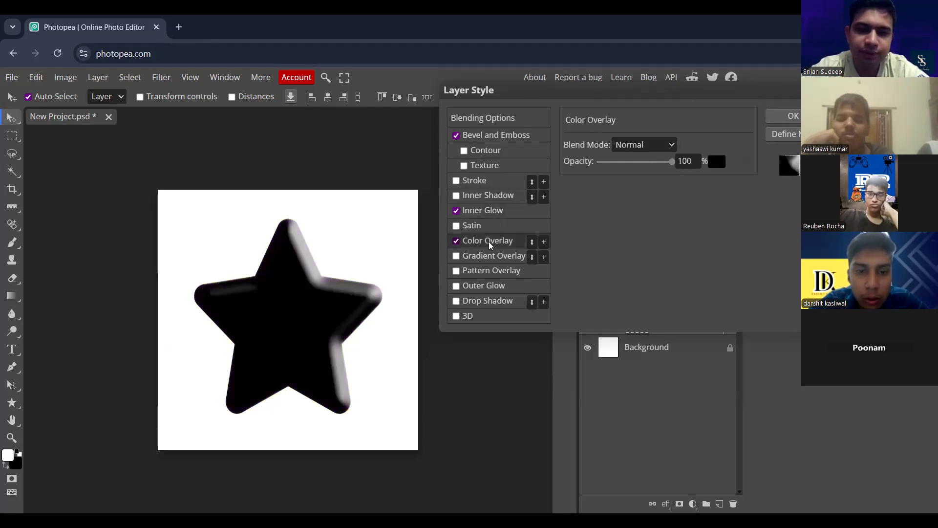
left_click(671, 145)
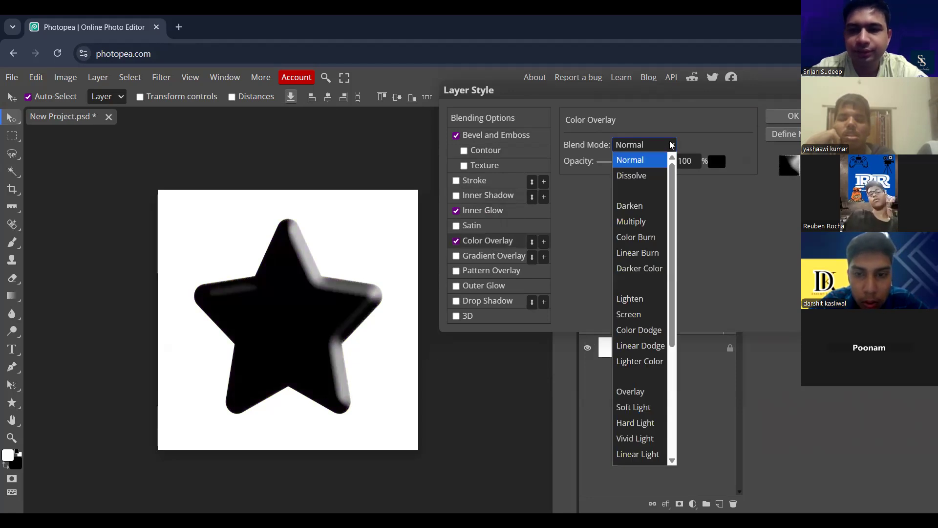
left_click(717, 162)
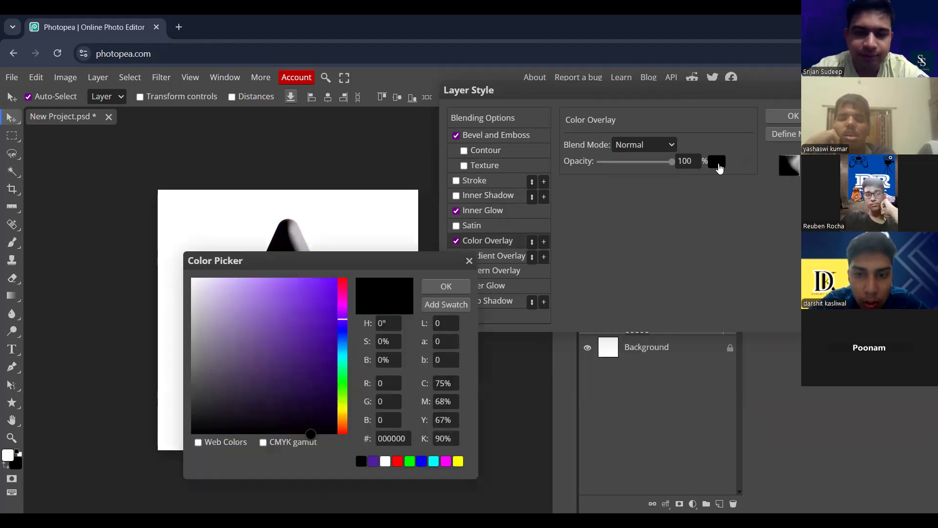
left_click(343, 335)
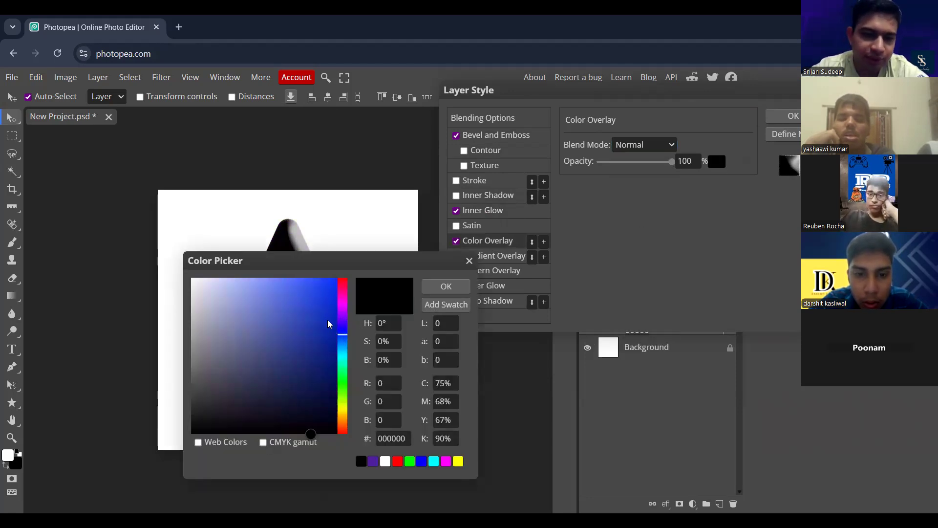
left_click(326, 317)
left_click_drag(320, 298, 313, 292)
left_click(453, 290)
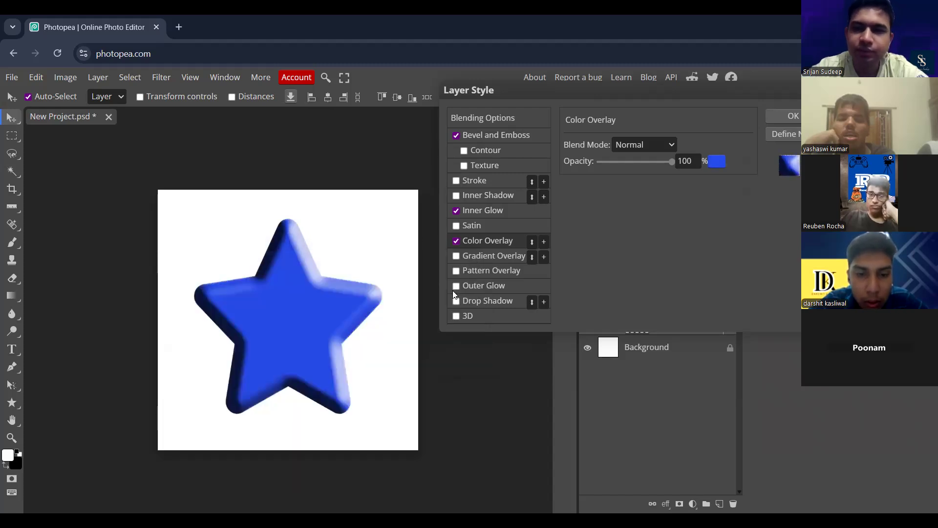
left_click(458, 240)
left_click(458, 240)
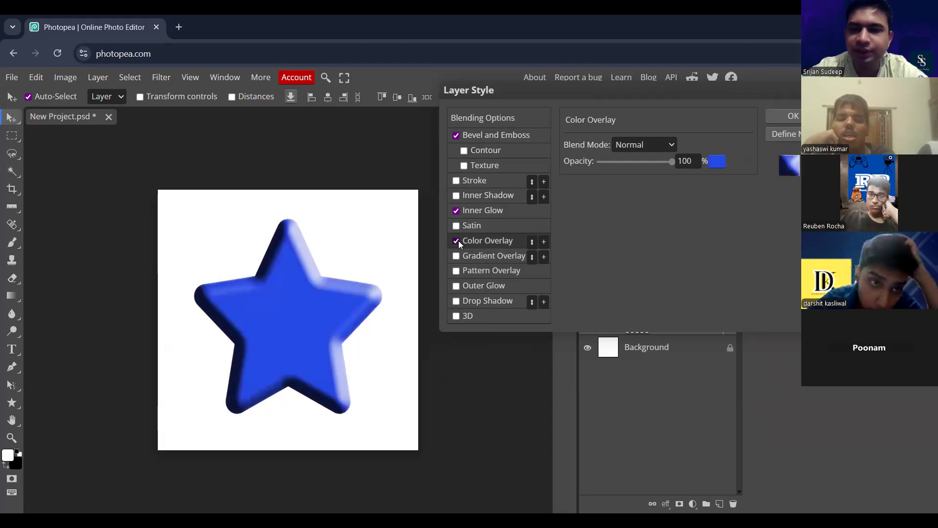
- Try the Overlay and Soft Light blend modes on the blue Color Overlay
left_click(672, 146)
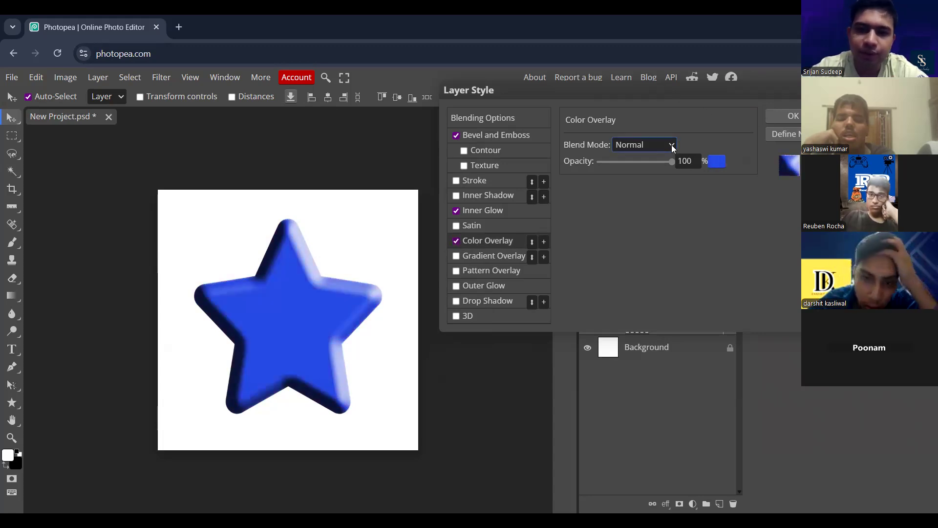
left_click(672, 146)
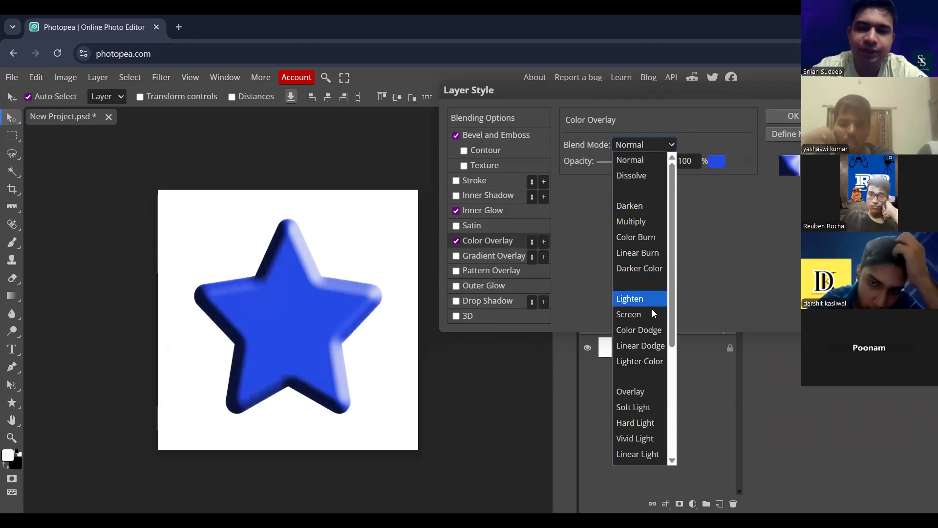
left_click(655, 396)
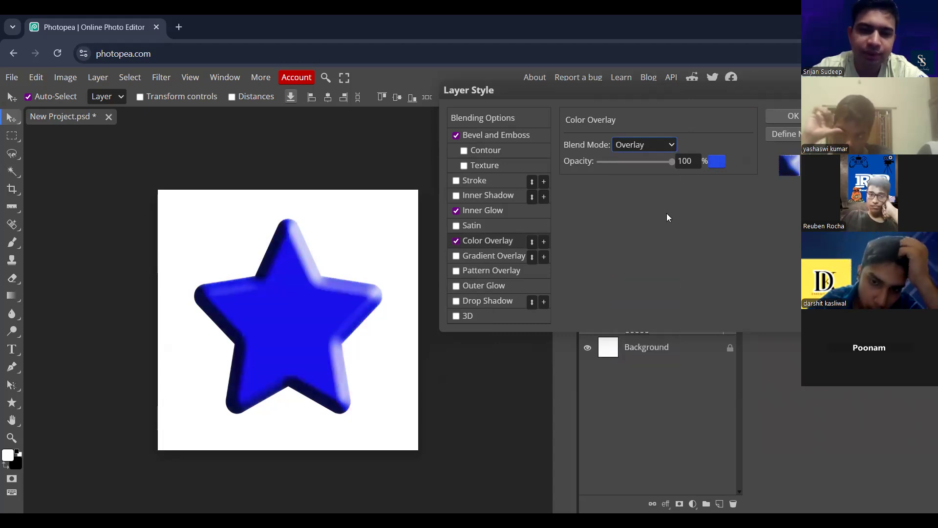
left_click(665, 145)
left_click(635, 406)
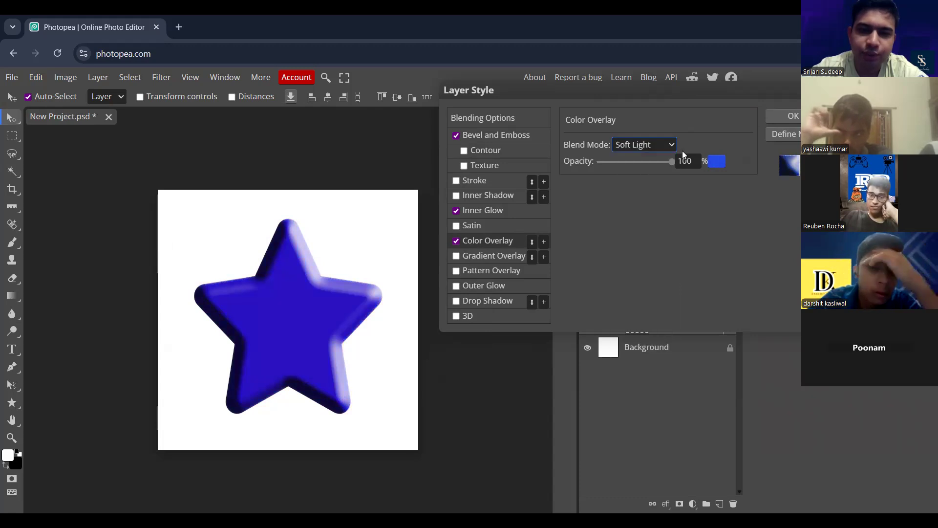
mouse_move(671, 163)
left_mouse_down()
mouse_move(607, 167)
mouse_move(677, 169)
left_mouse_up()
- Set the Color Overlay's blend mode to Color Burn, compare the star with and without it, and apply the layer style
left_click(672, 144)
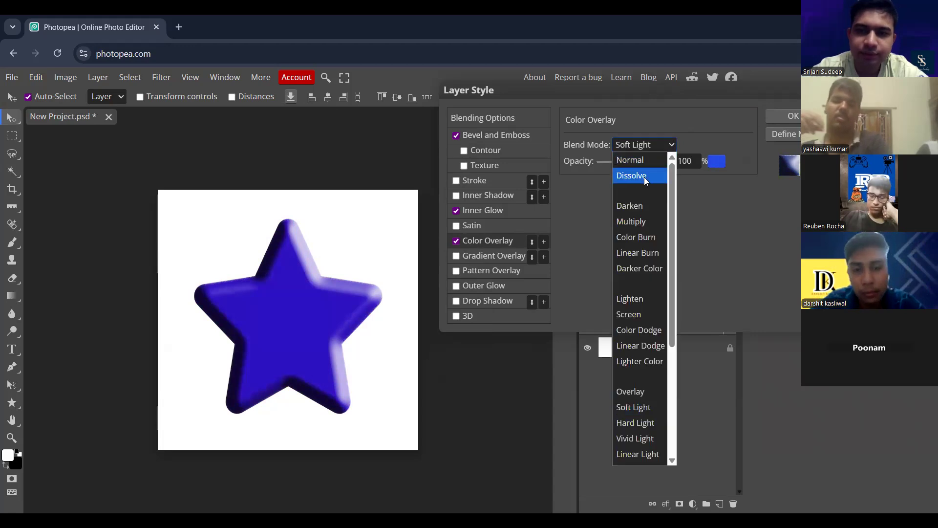
left_click(644, 176)
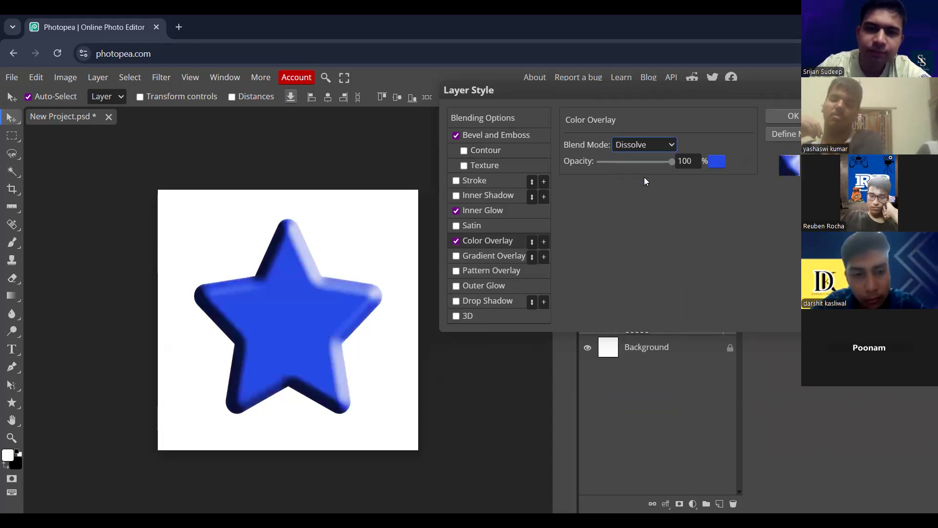
key("Down")
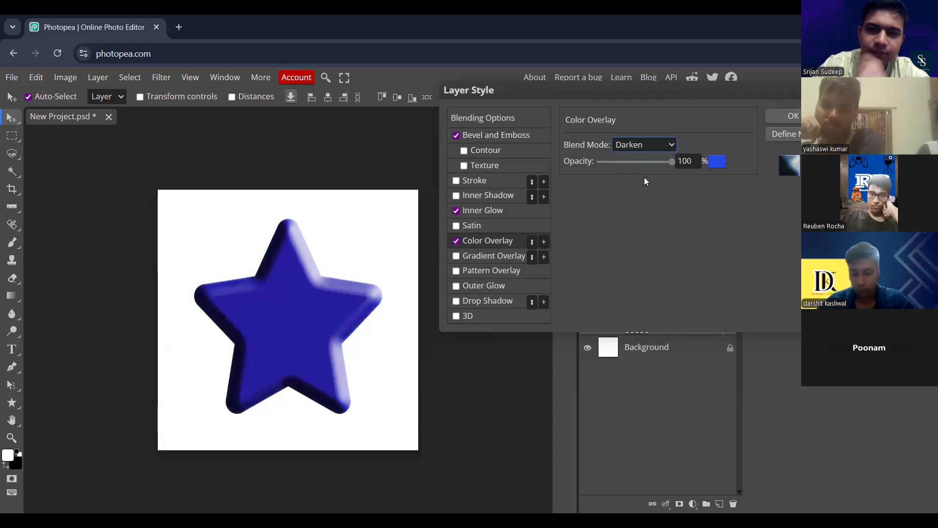
key("Down")
key("Up")
key("Down")
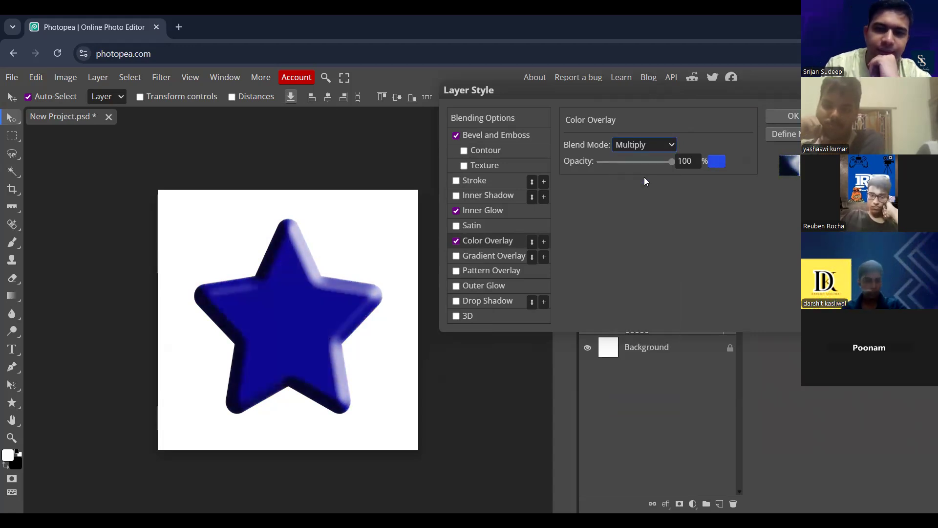
key("Down")
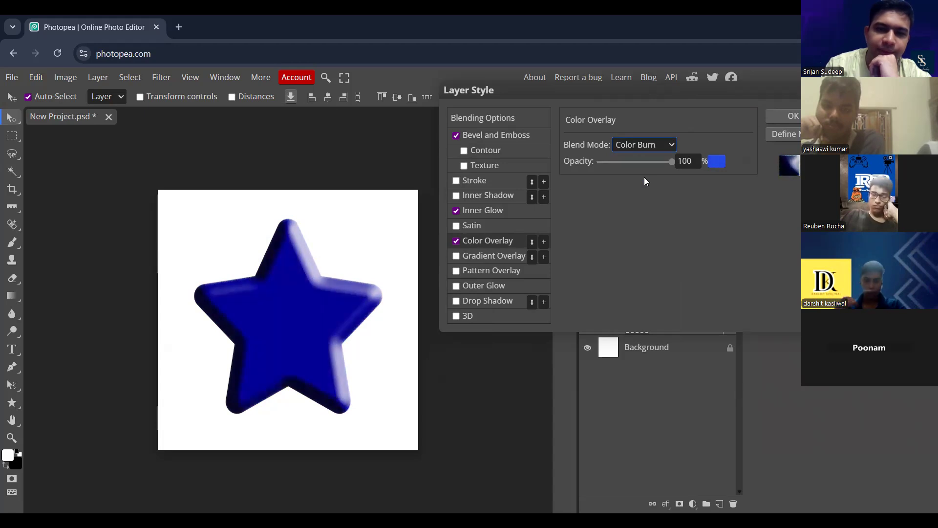
left_click(456, 241)
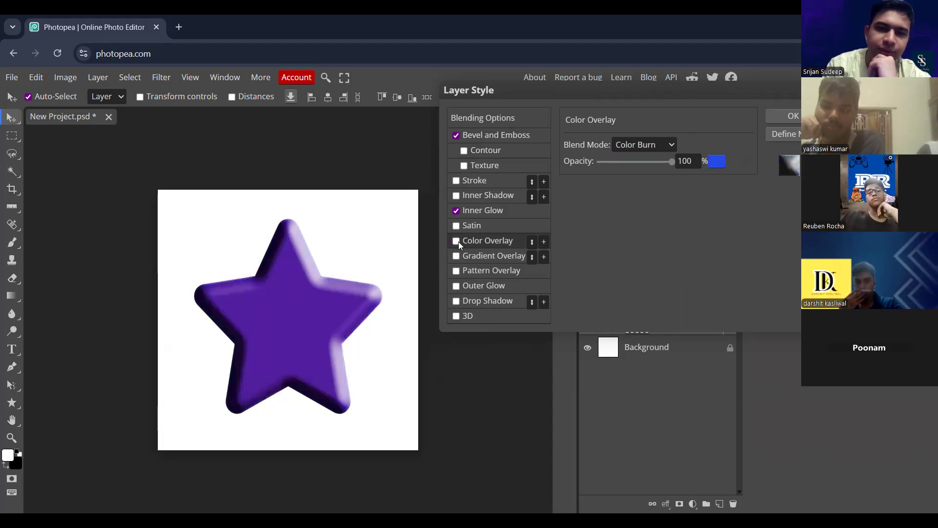
left_click(457, 241)
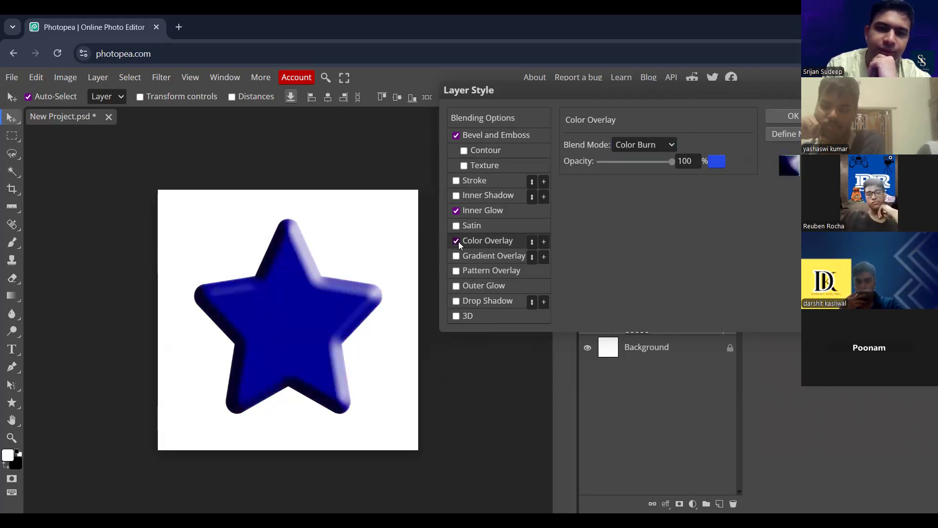
left_click(775, 118)
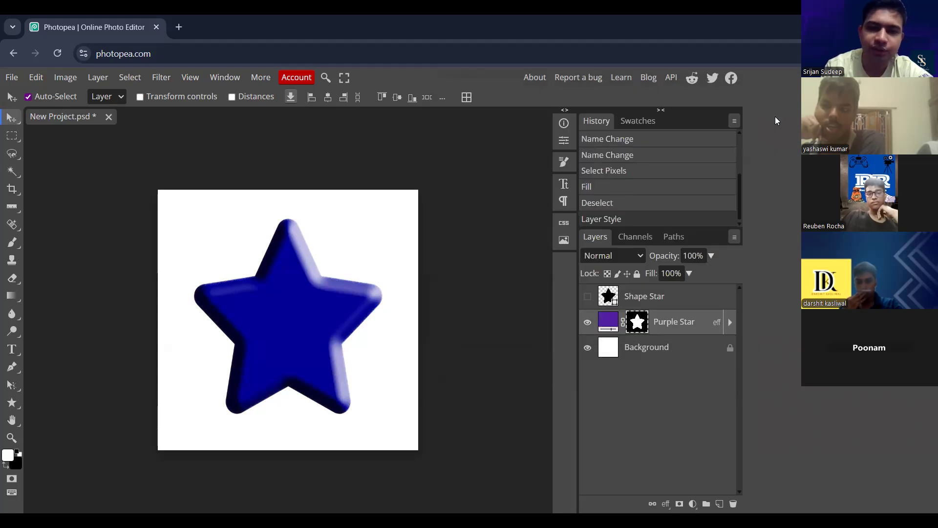
- Try a Satin effect on the Purple Star layer and switch it off again
left_click(667, 500)
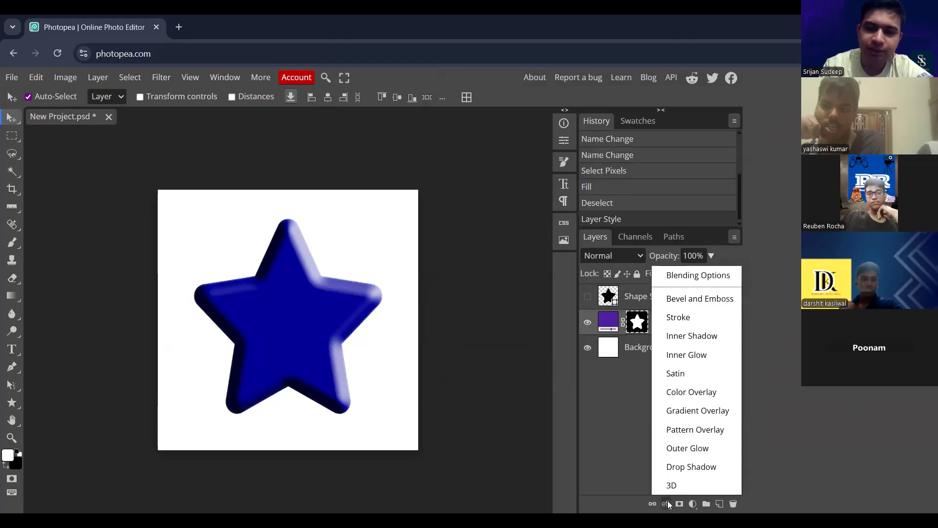
left_click(699, 373)
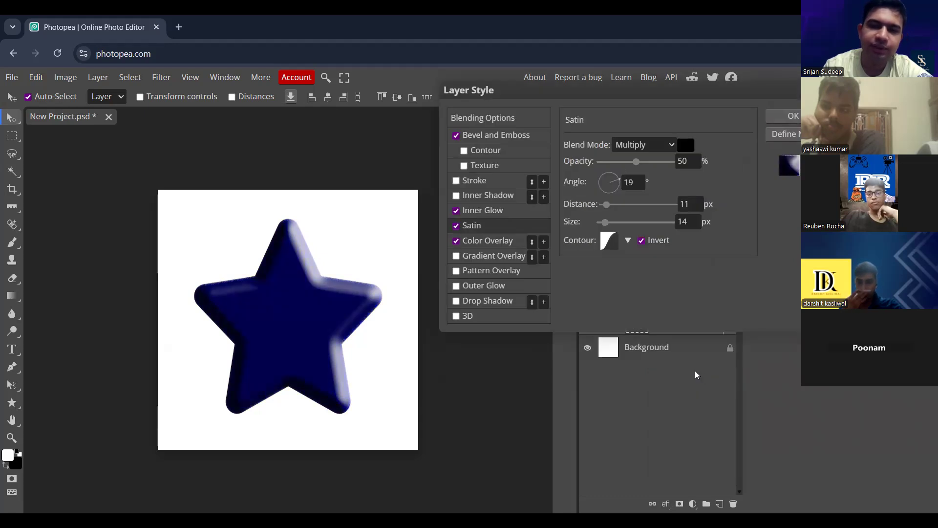
left_click(456, 226)
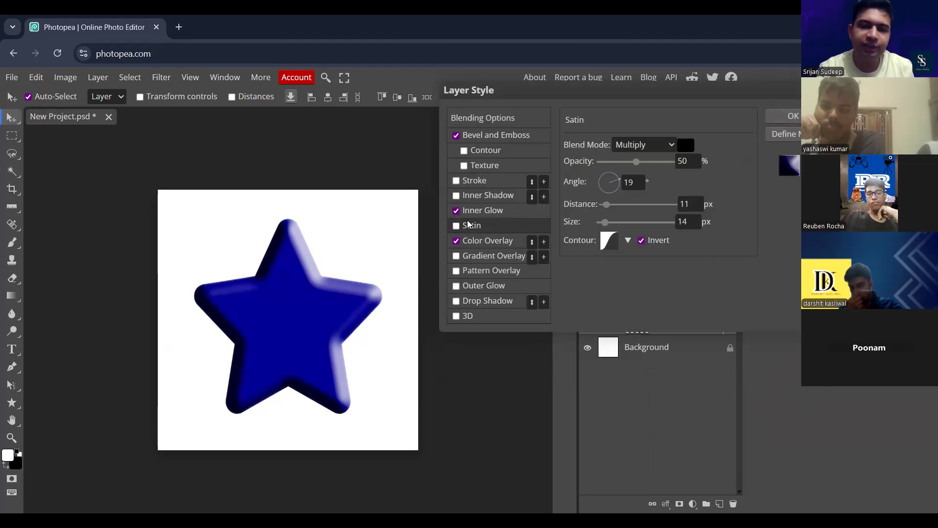
left_click(457, 227)
left_click(456, 226)
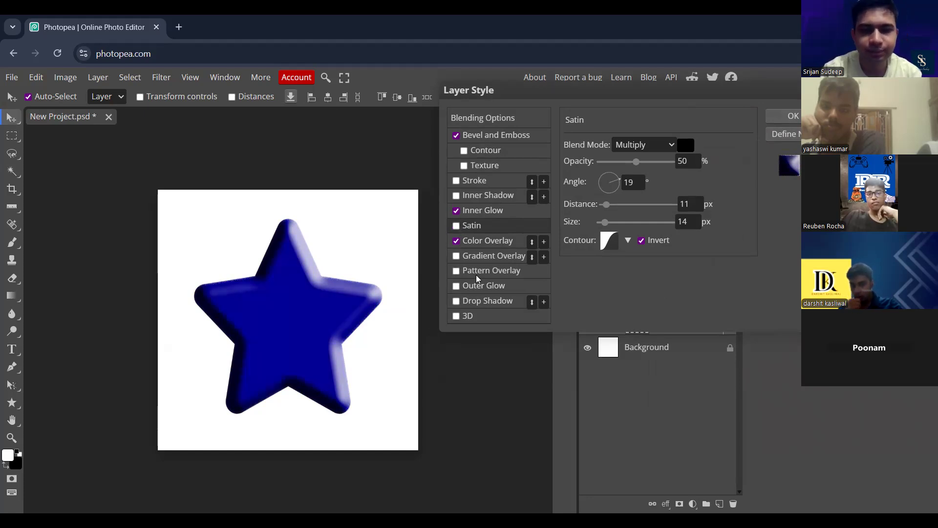
- Add a Gradient Overlay to the star with the Radial style and a reversed gradient
left_click(456, 256)
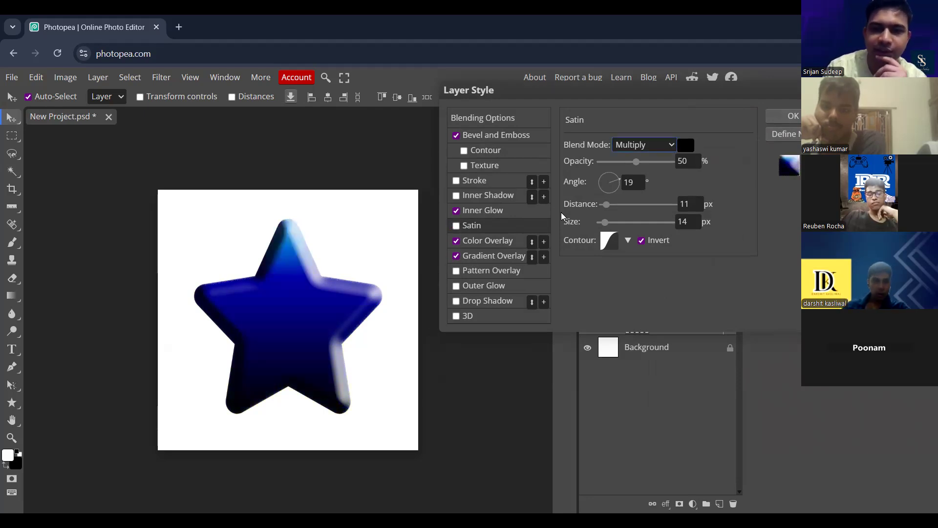
left_click(498, 254)
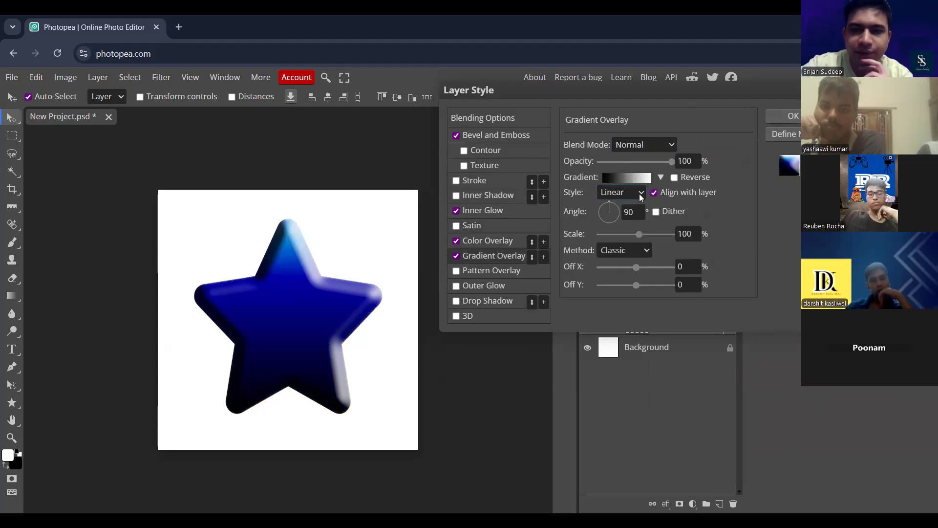
left_click(623, 222)
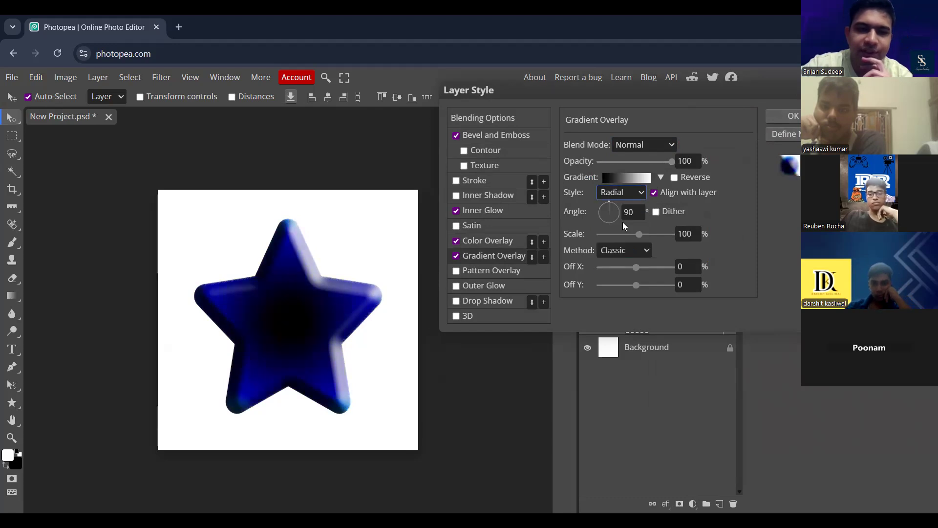
left_click(674, 178)
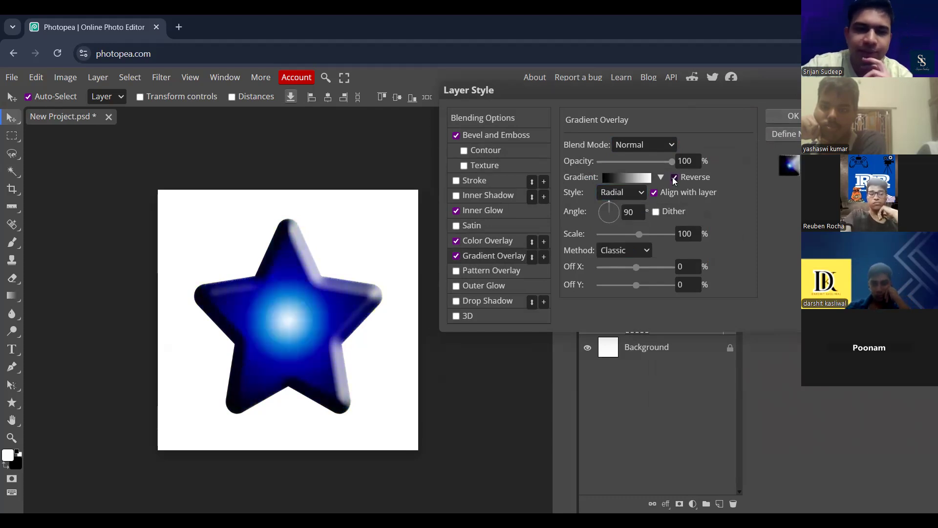
- Set the Gradient Overlay's blend mode to Multiply and compare the star with and without the Color Overlay
left_click(671, 145)
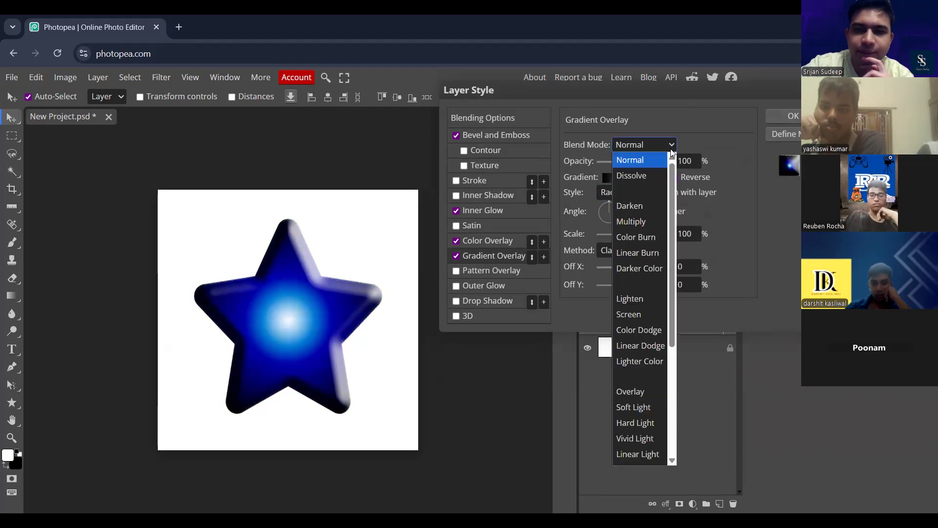
left_click(647, 210)
key("Down")
left_click(456, 241)
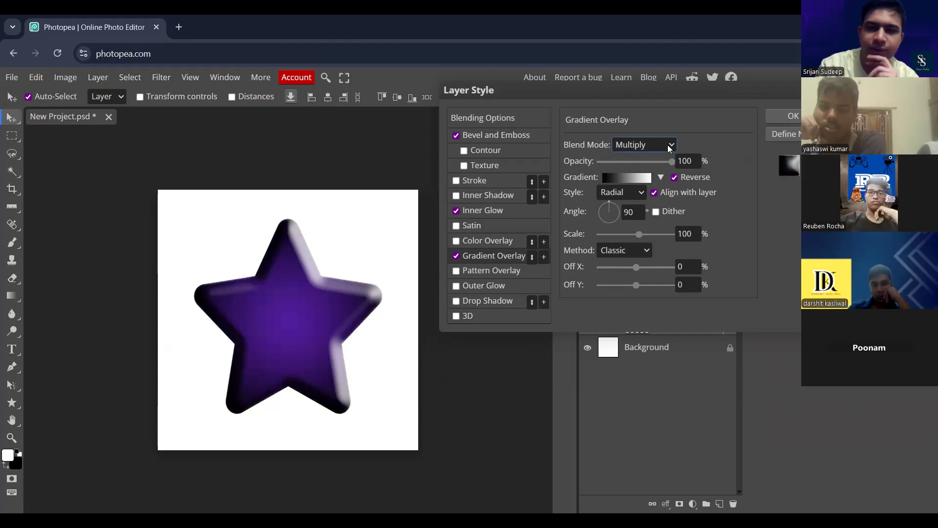
left_click(457, 241)
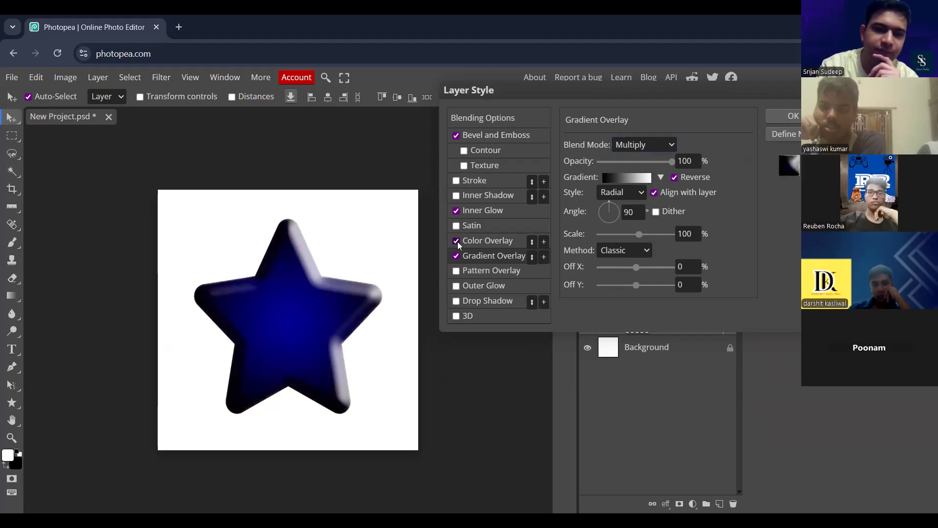
- Lower the opacity of the blue Color Overlay to 20%
left_click(501, 243)
left_click(643, 161)
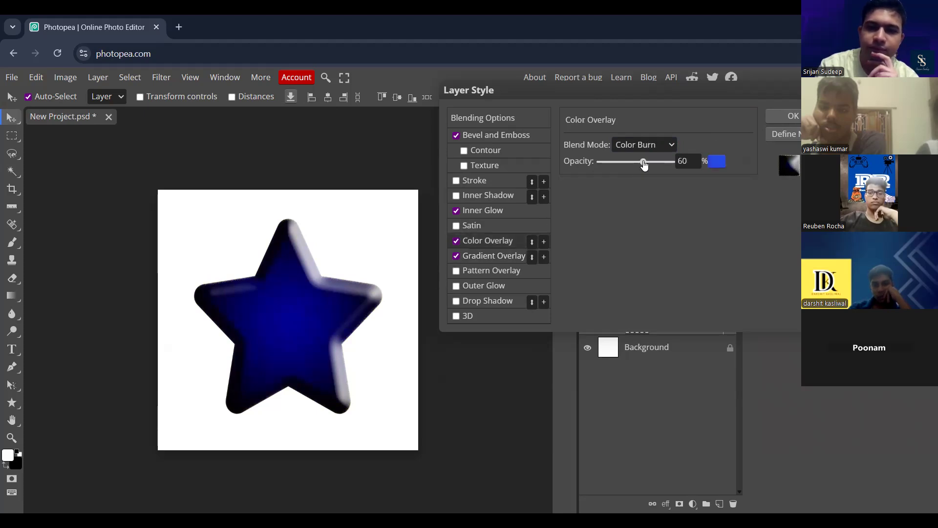
left_click_drag(644, 163, 629, 163)
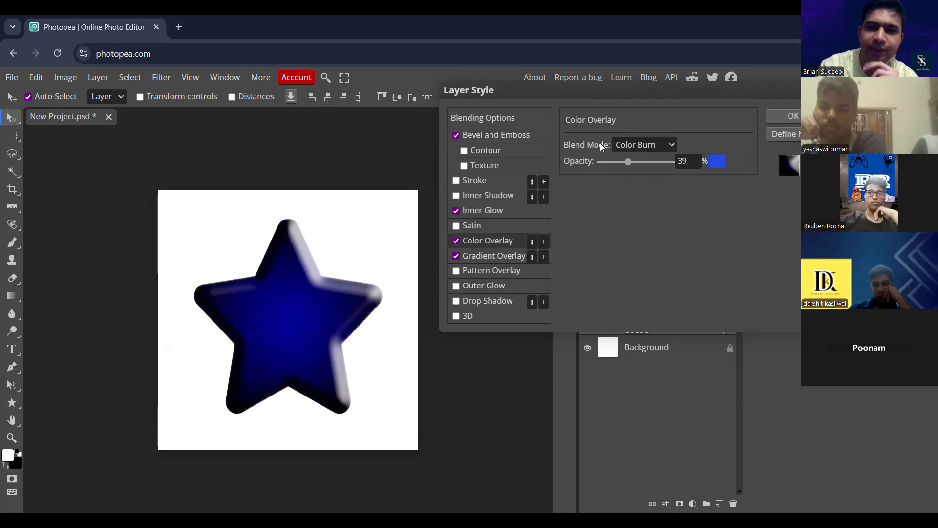
left_click(610, 166)
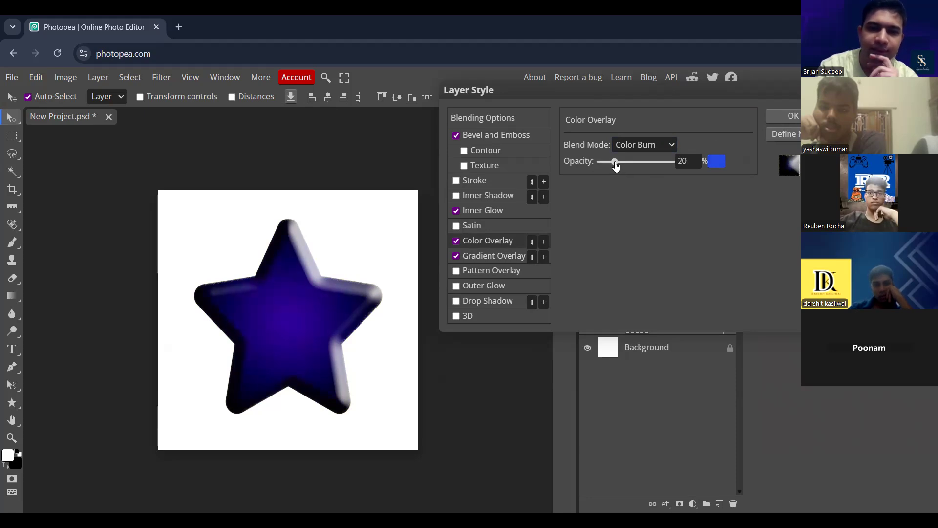
- Set the Gradient Overlay's opacity to 92% and apply the layer style to the star
left_click(482, 256)
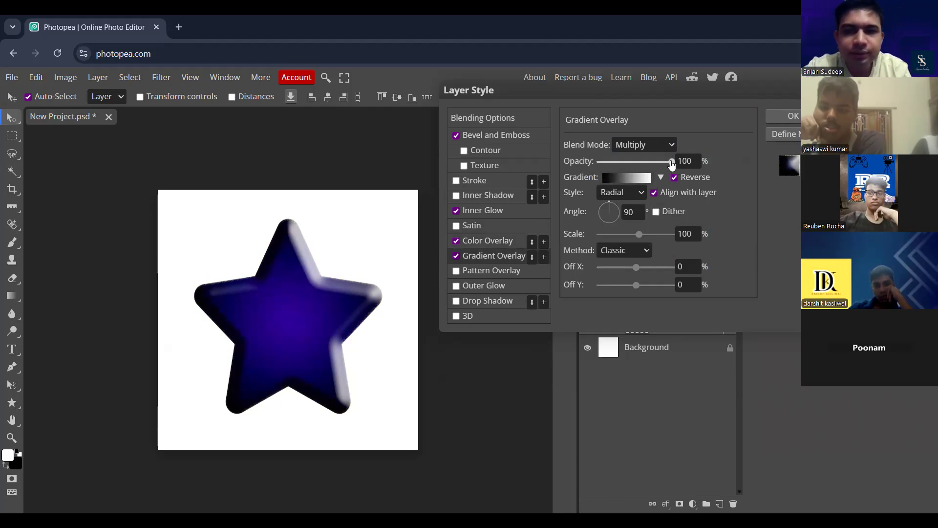
left_click_drag(672, 165, 640, 163)
left_click_drag(579, 164, 668, 165)
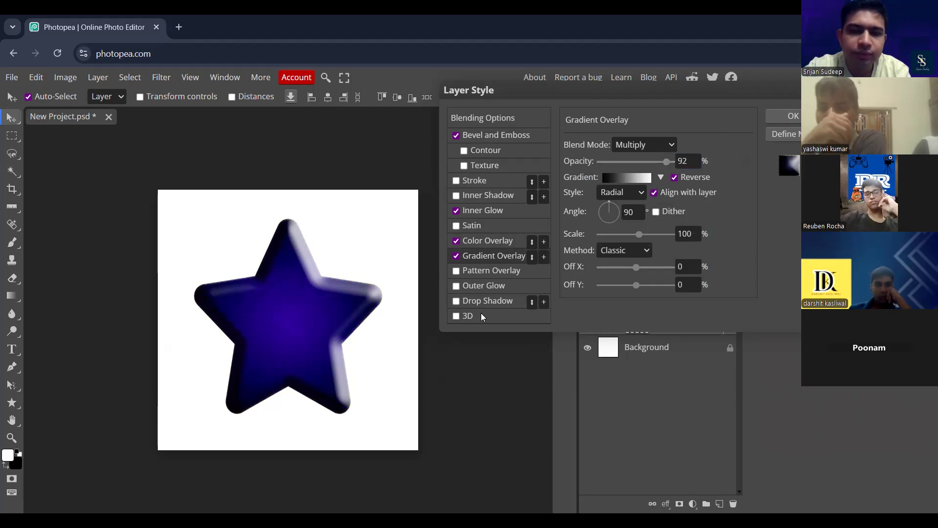
left_click_drag(730, 93, 669, 90)
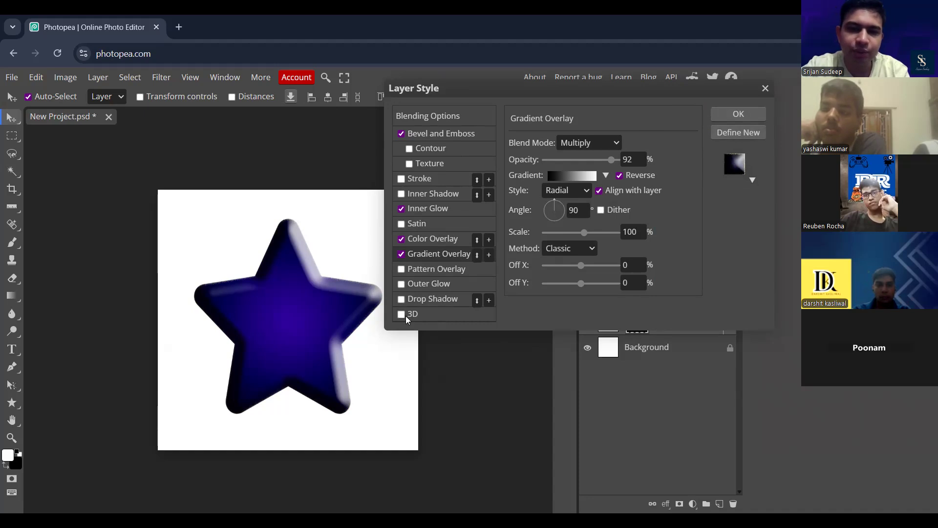
left_click(757, 116)
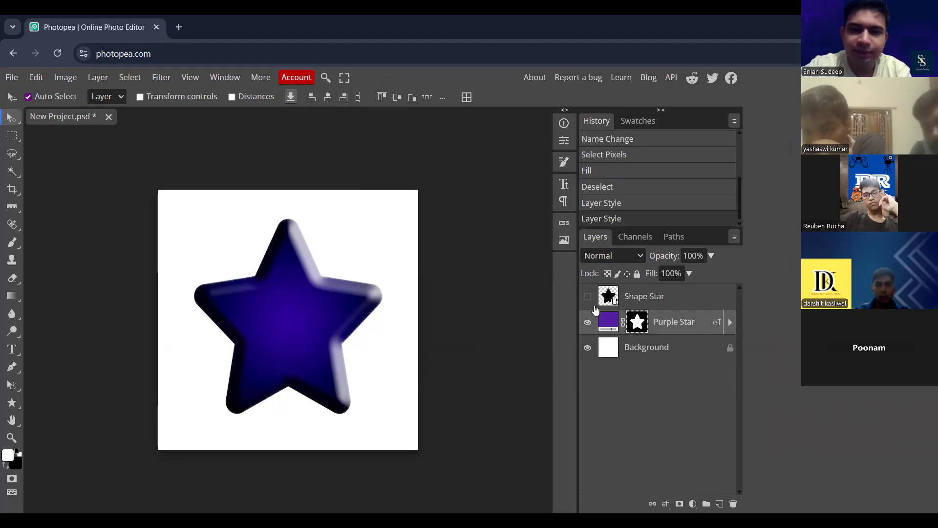
- List the Purple Star layer's effects and compare the star with all effects hidden and shown
left_click(730, 323)
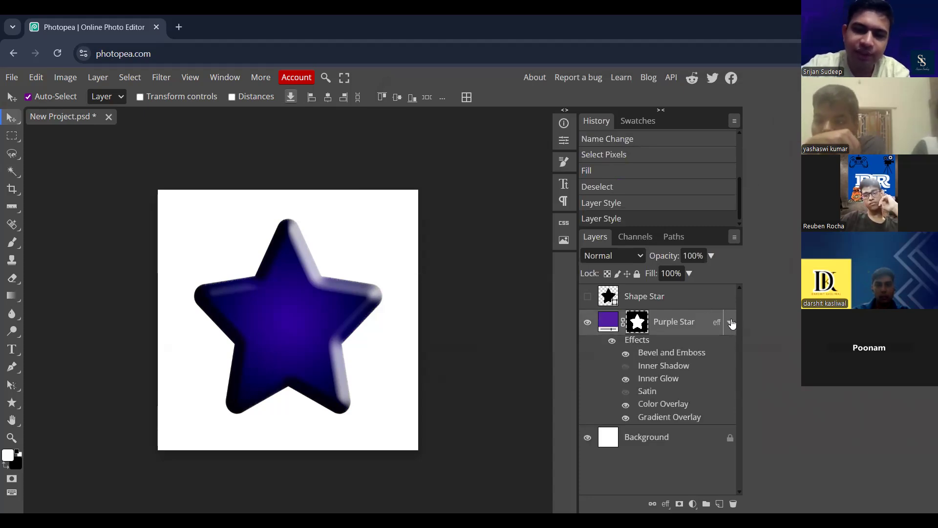
left_click(731, 322)
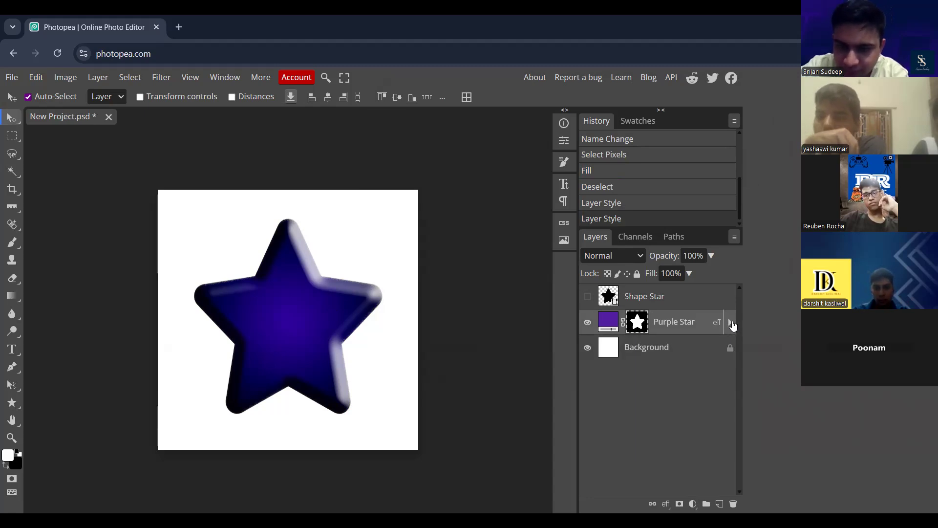
left_click(731, 323)
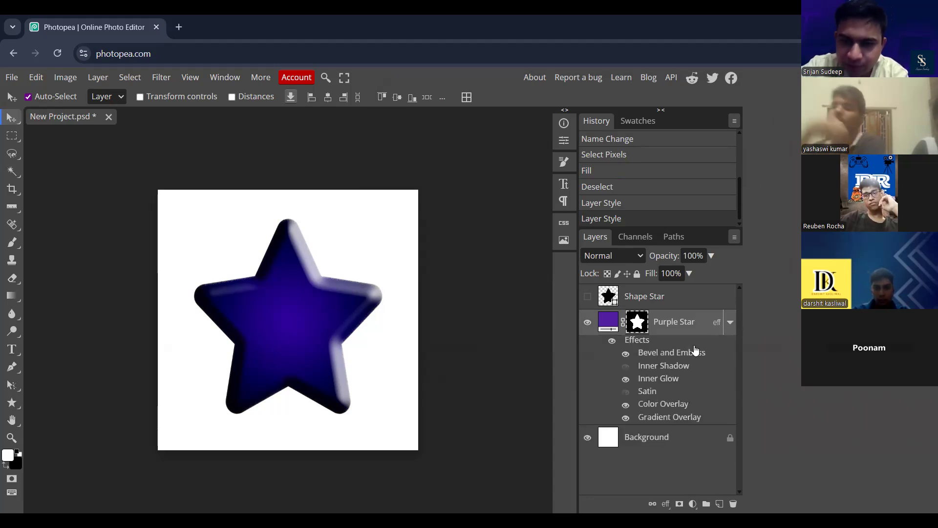
left_click(612, 342)
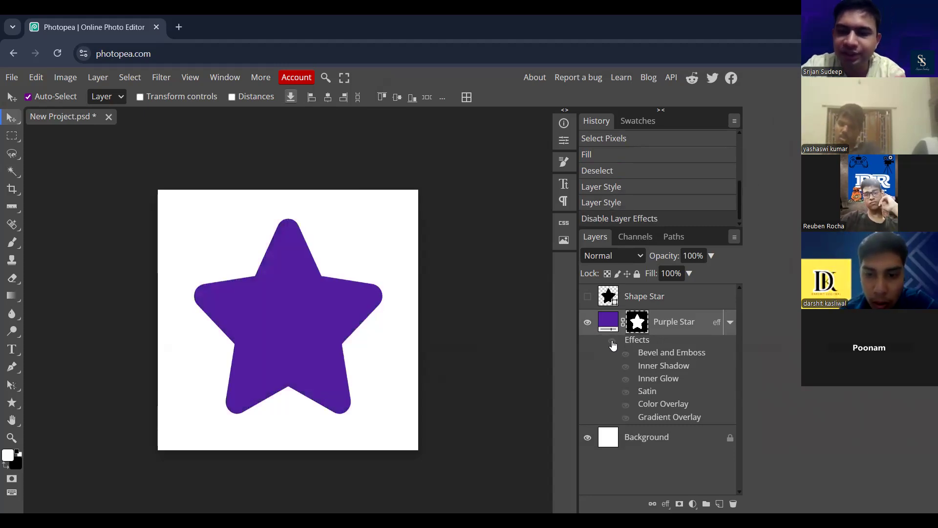
left_click(612, 342)
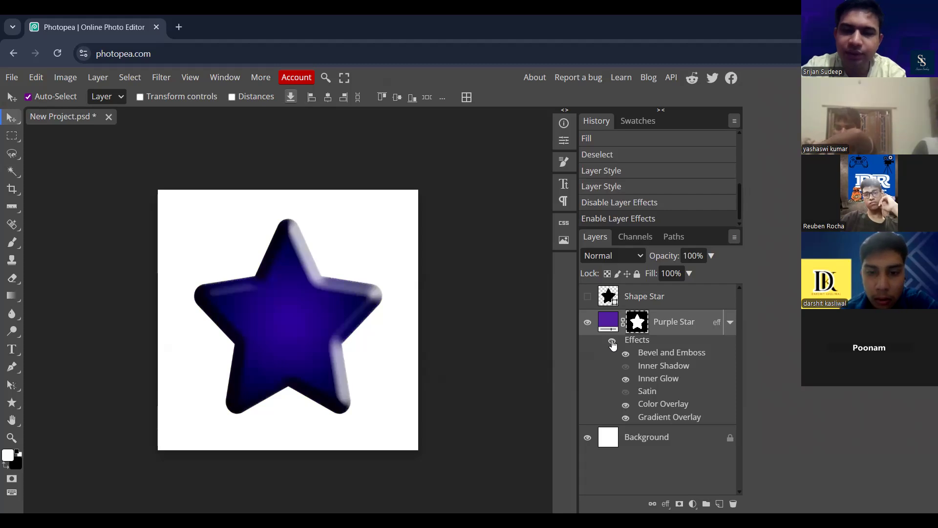
left_click(612, 342)
left_click(612, 342)
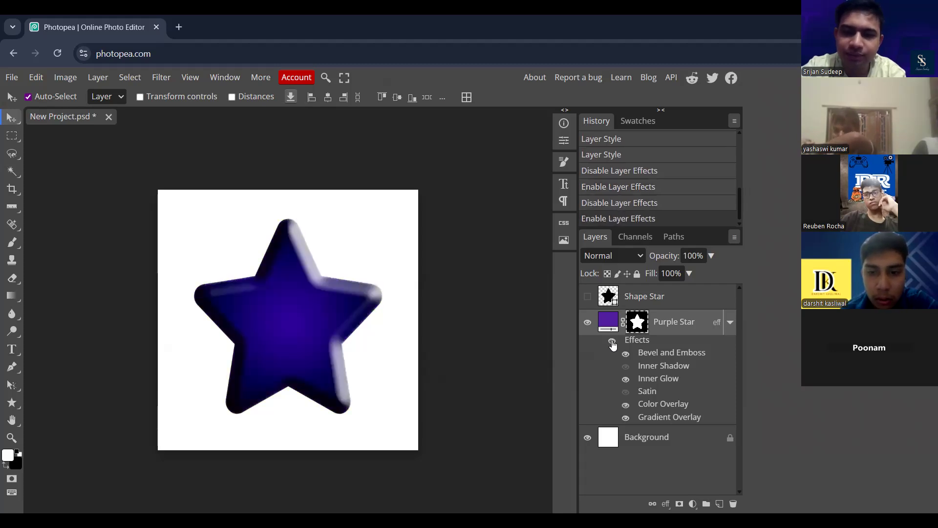
- Try the star's Inner Shadow and Satin effects, leaving only Inner Shadow of the two on, and compare the star with all effects hidden
left_click(627, 367)
left_click(628, 368)
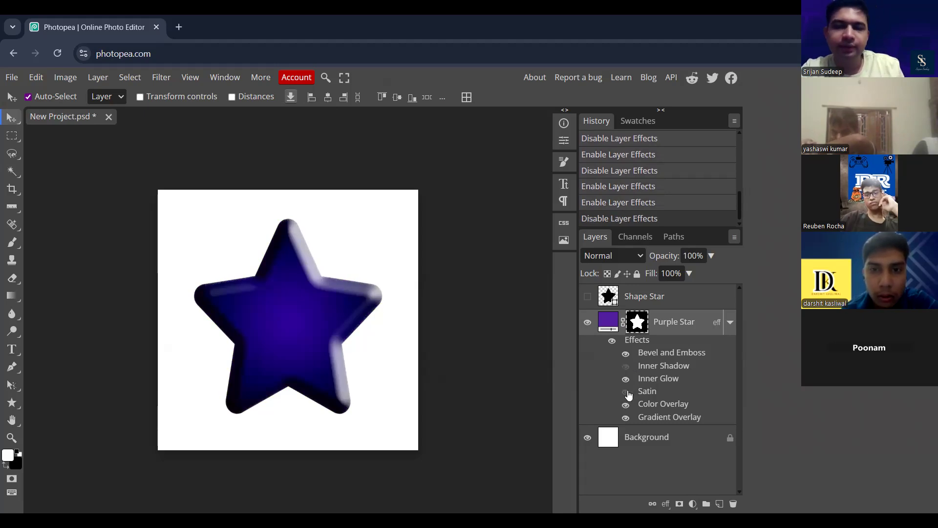
left_click(628, 393)
left_click(628, 392)
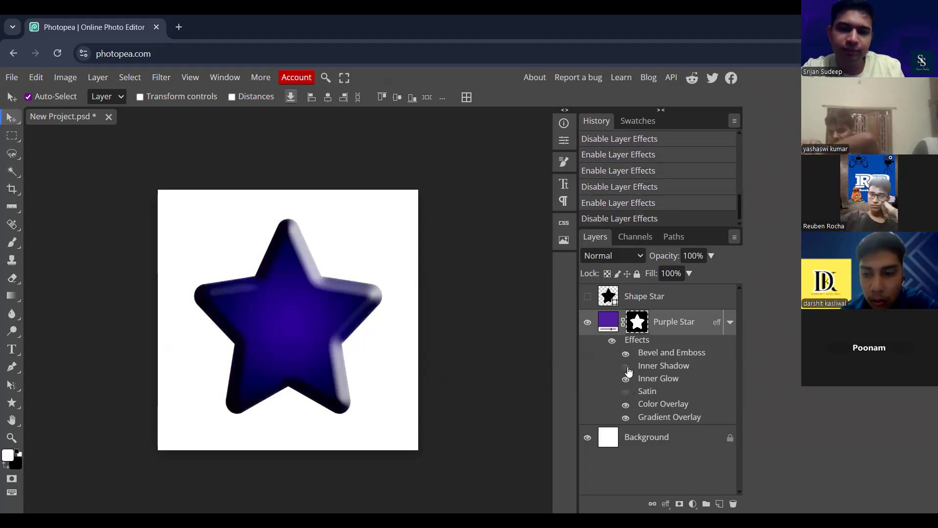
left_click(612, 341)
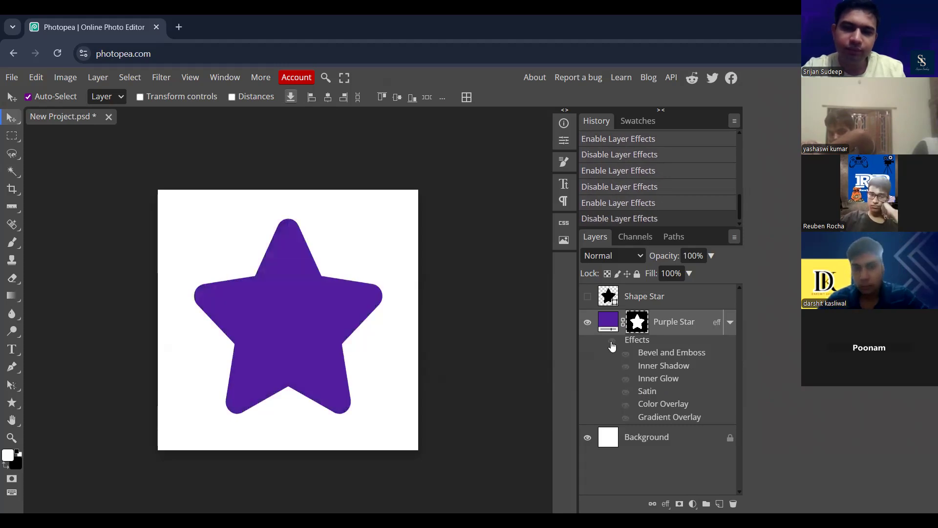
left_click(611, 343)
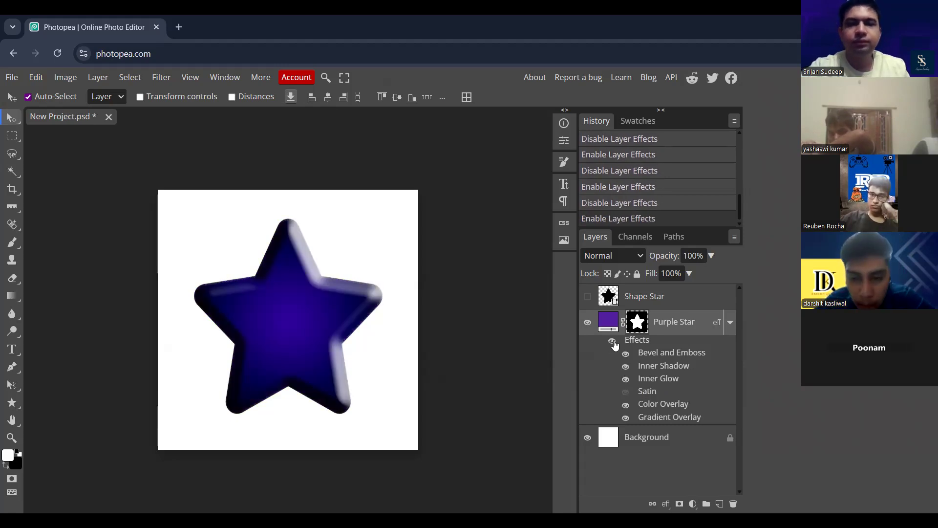
left_click(730, 323)
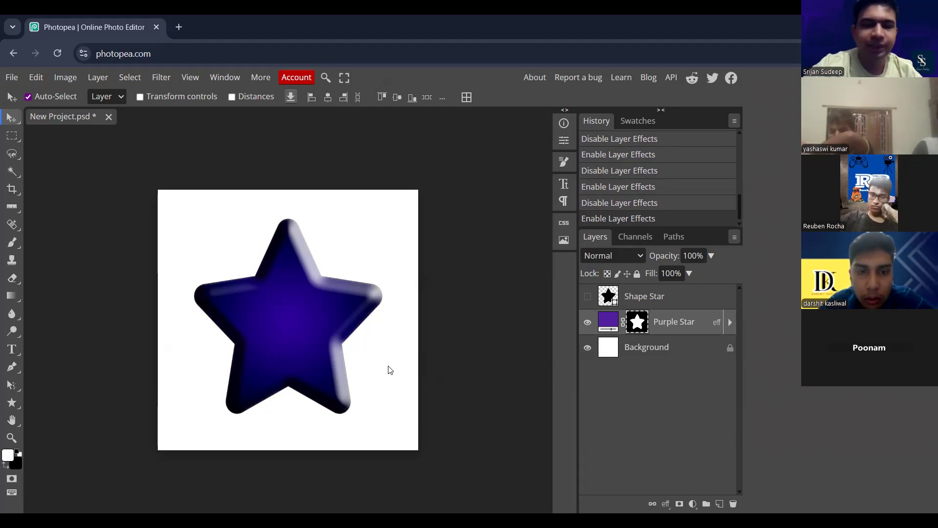
key("ctrl+plus")
key("ctrl+plus")
key("ctrl+plus")
key("ctrl+minus")
key("ctrl+minus")
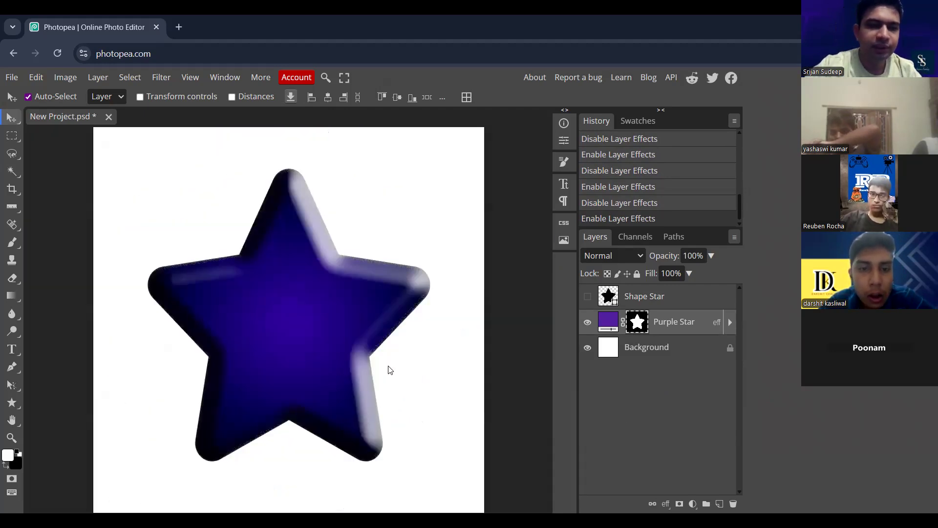
key("ctrl+minus")
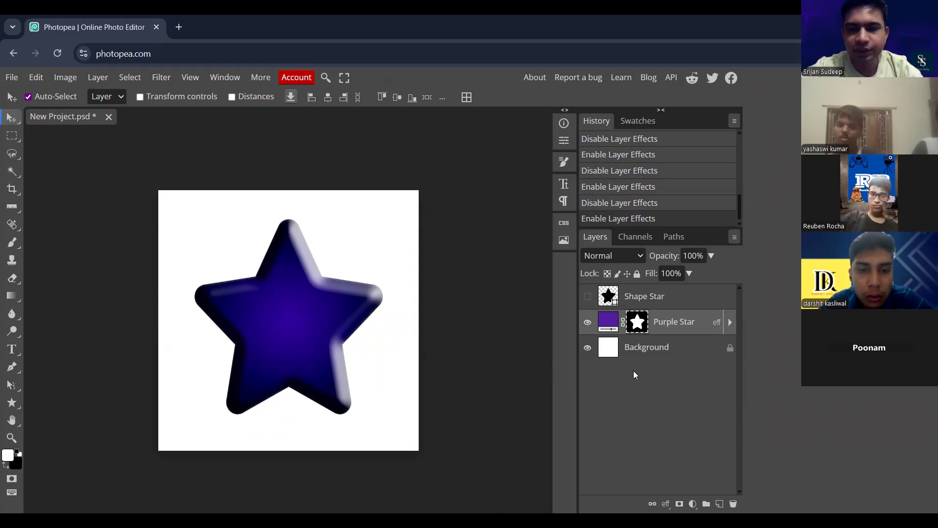
- Add a person's first and last name as two lines of white 24 px DejaVu Sans text and move it to the star's centre
left_click(13, 349)
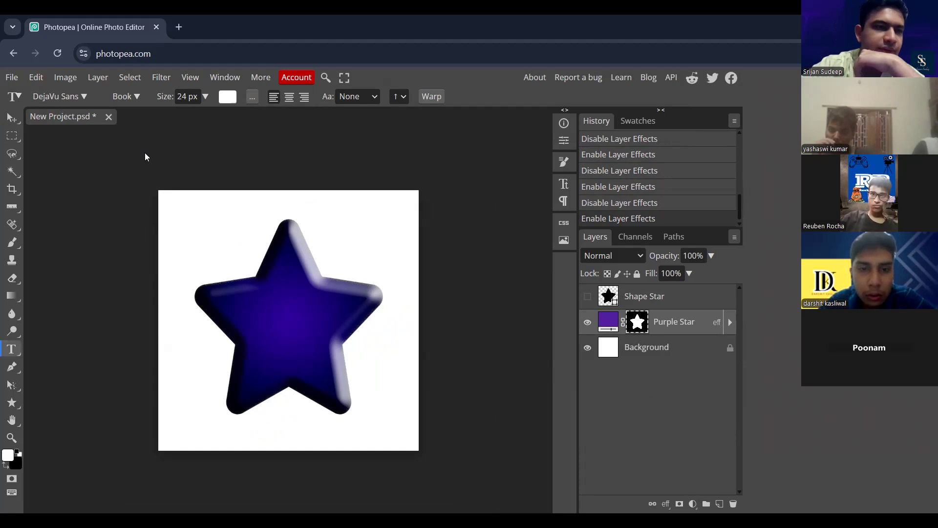
left_click(261, 331)
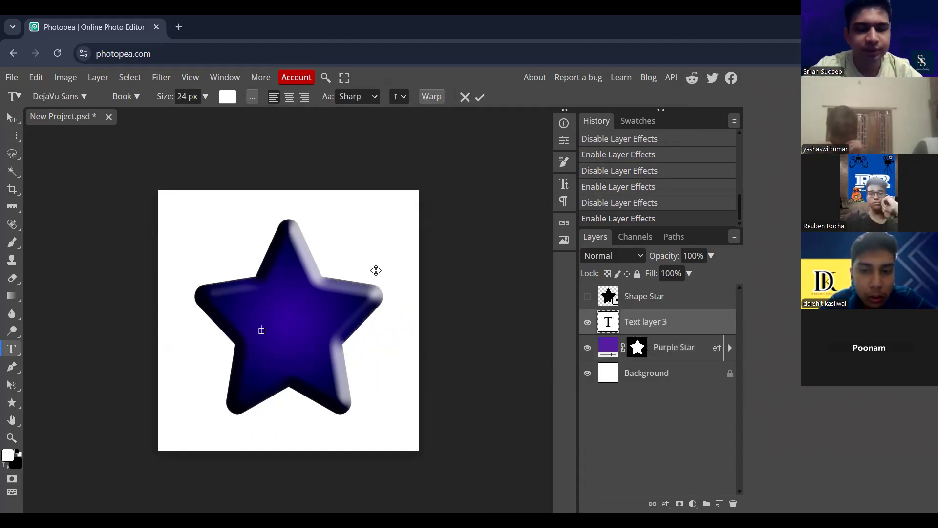
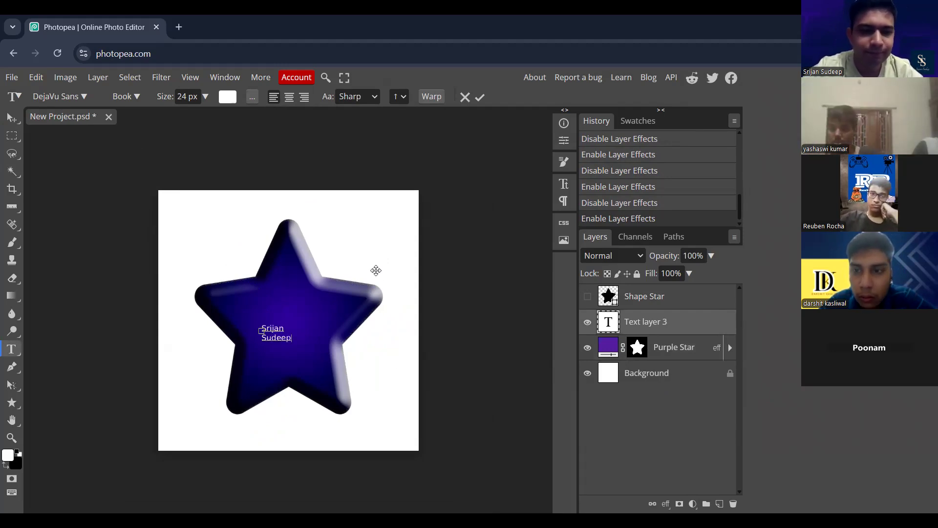
left_click(8, 125)
left_click_drag(286, 339, 301, 335)
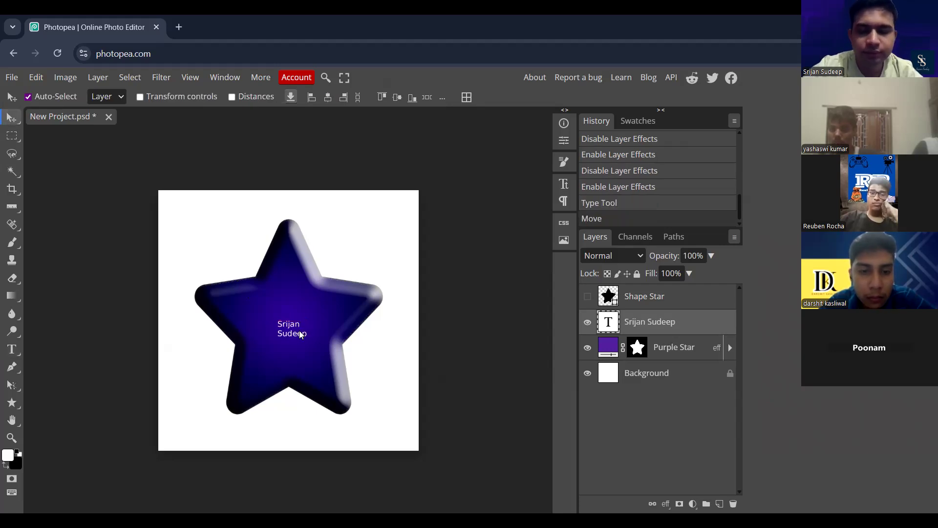
- Scale the name text to 265.9% around X 400 px, Y 416 px and centre it horizontally on the star
scroll(302, 334, "up", 5)
scroll(301, 335, "down", 5)
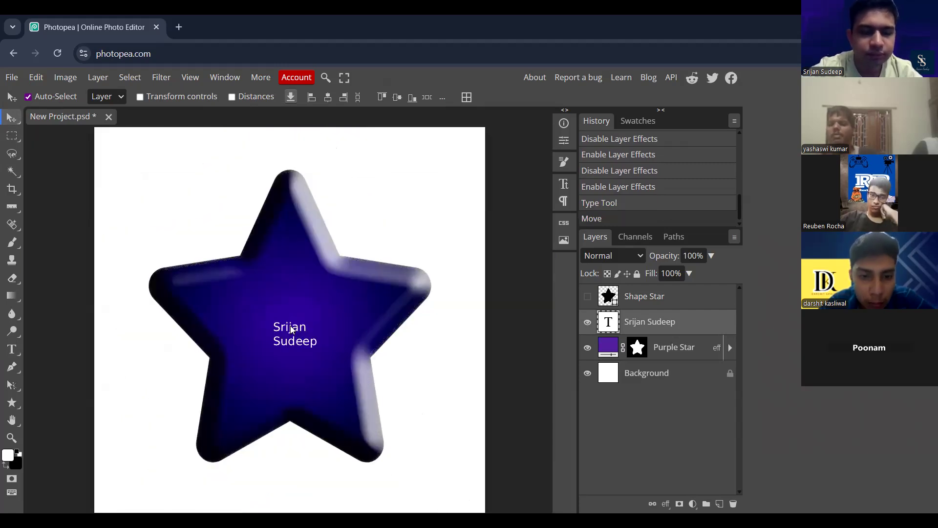
key("ctrl+t")
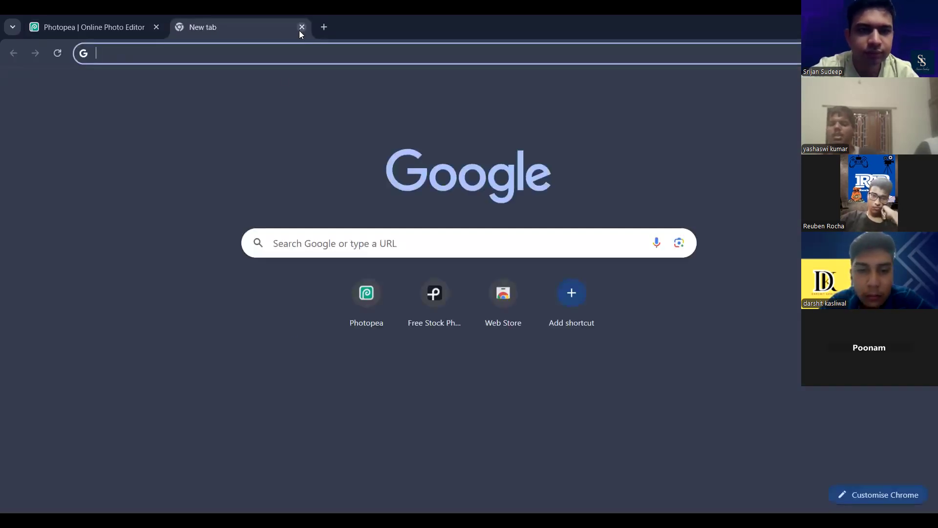
left_click(302, 27)
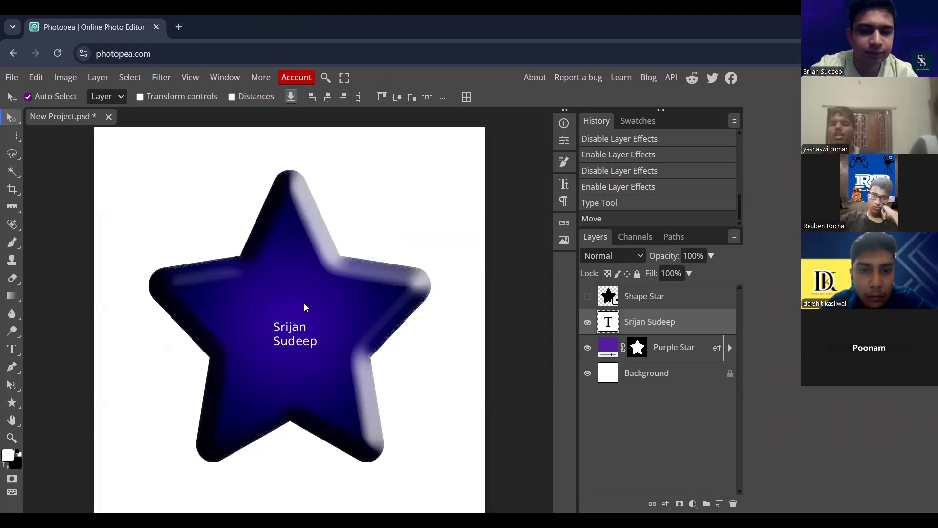
key("ctrl+t")
left_click_drag(272, 321, 253, 295)
left_click_drag(328, 320, 328, 316)
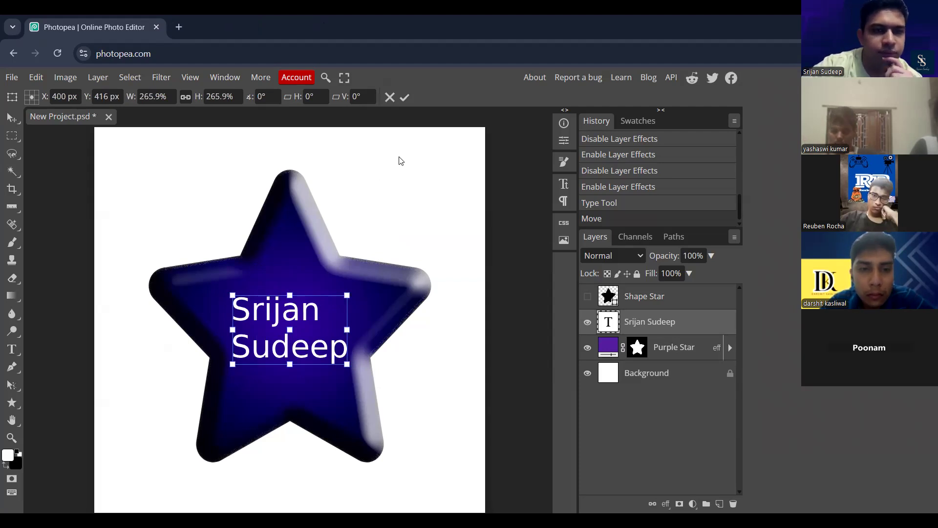
left_click(405, 97)
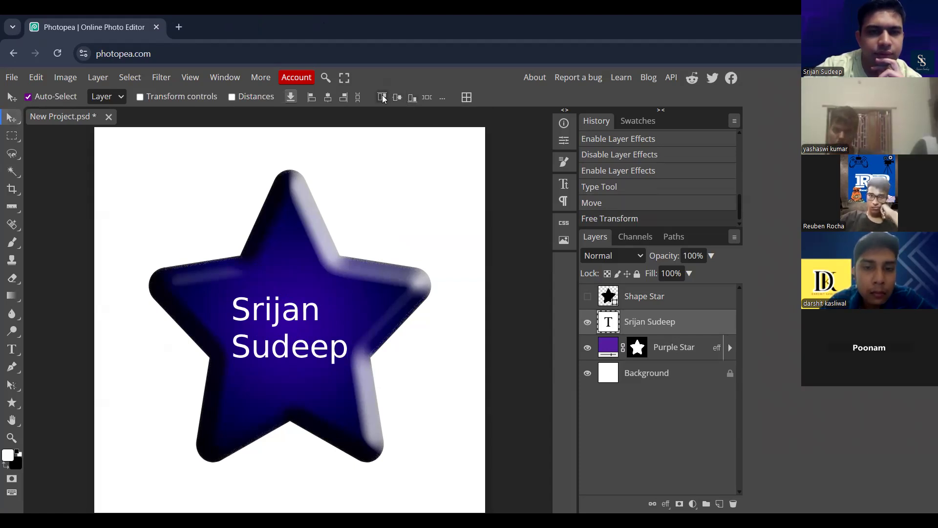
left_click(330, 100)
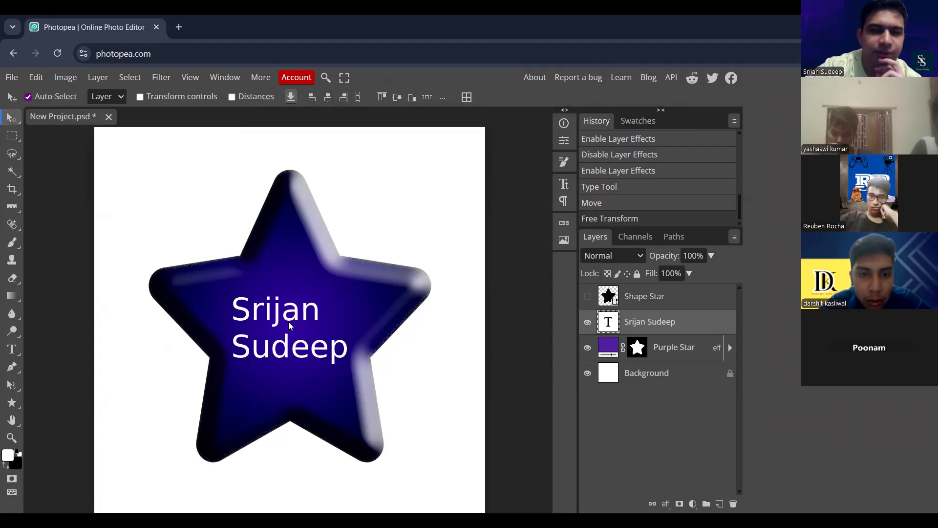
left_click(327, 99)
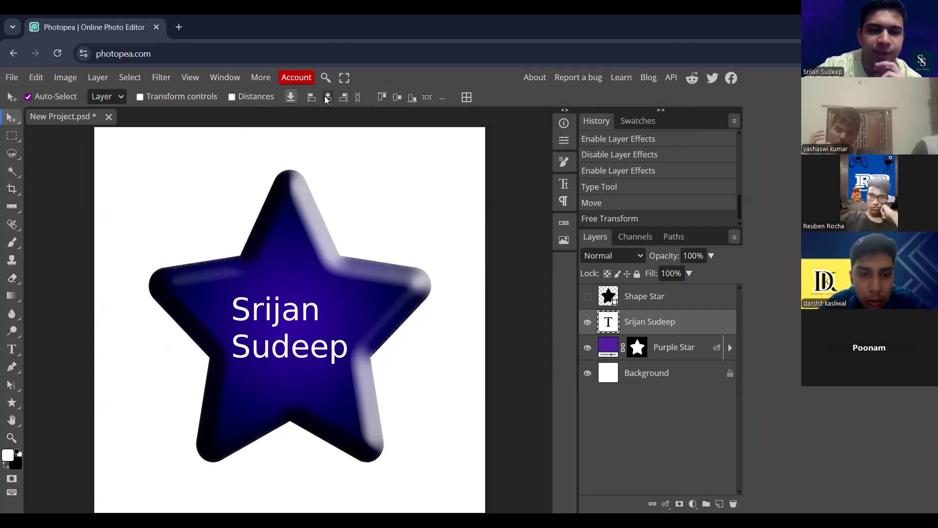
- Centre-align the two lines of name text and move the text back to the star's centre
double_click(292, 321)
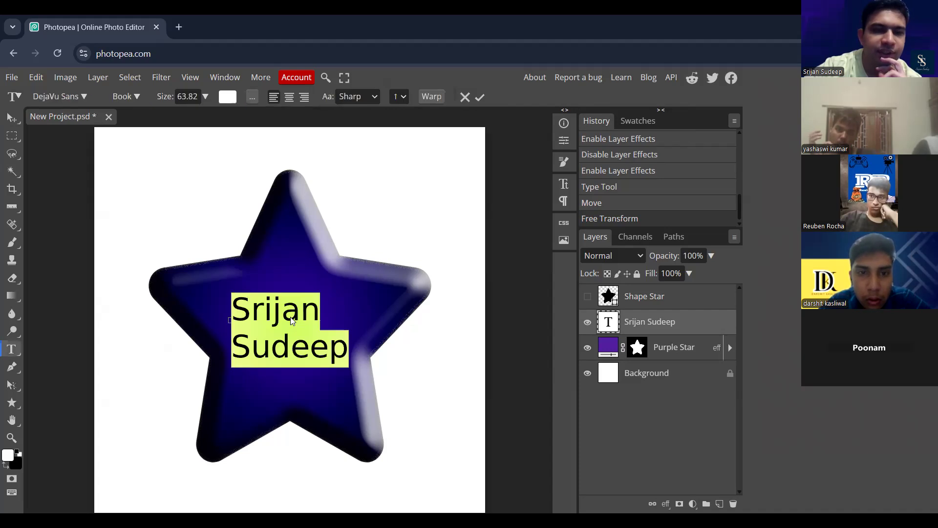
left_click(289, 98)
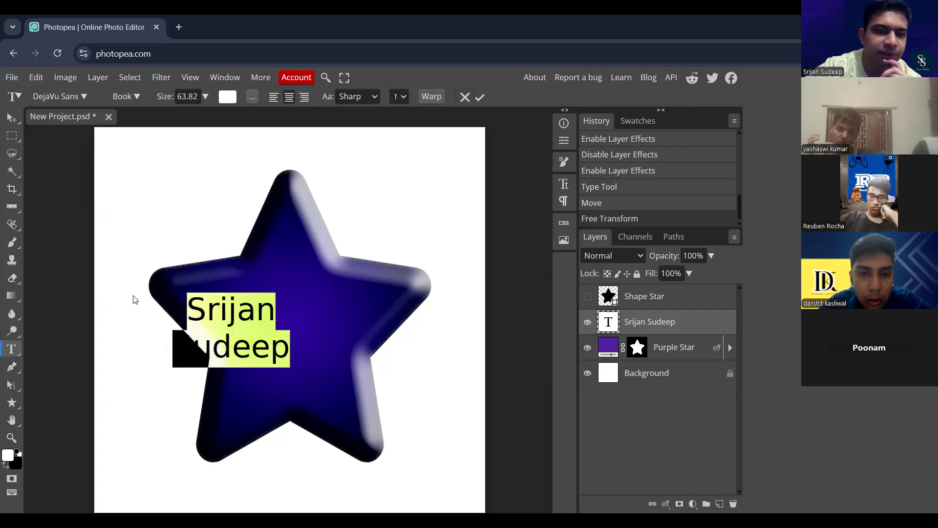
left_click(11, 118)
left_click_drag(248, 325, 307, 327)
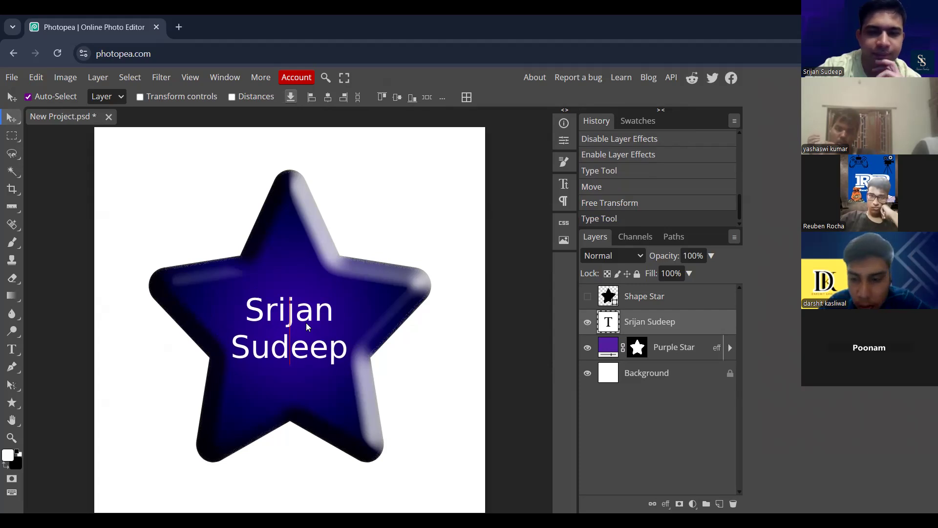
left_click_drag(307, 327, 307, 327)
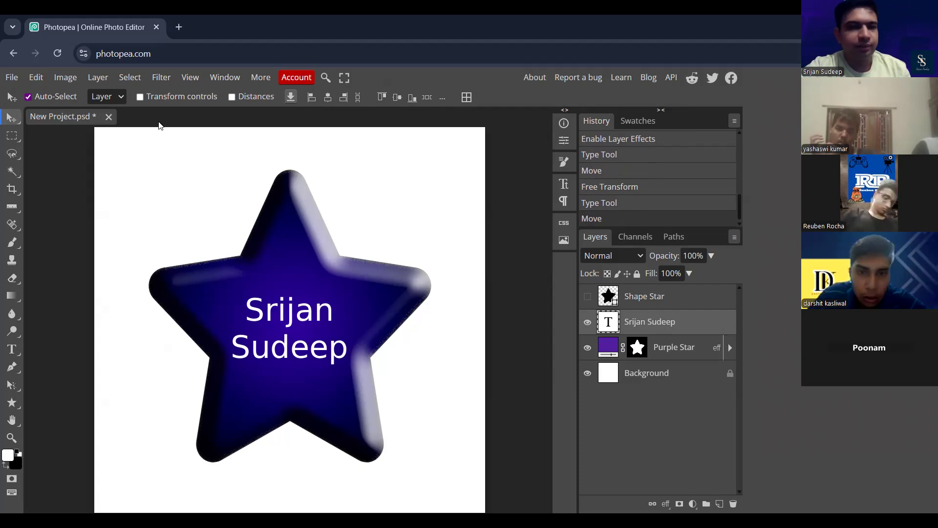
- Add a Bevel and Emboss effect to the name text with 214% depth and 14 px size
left_click(667, 503)
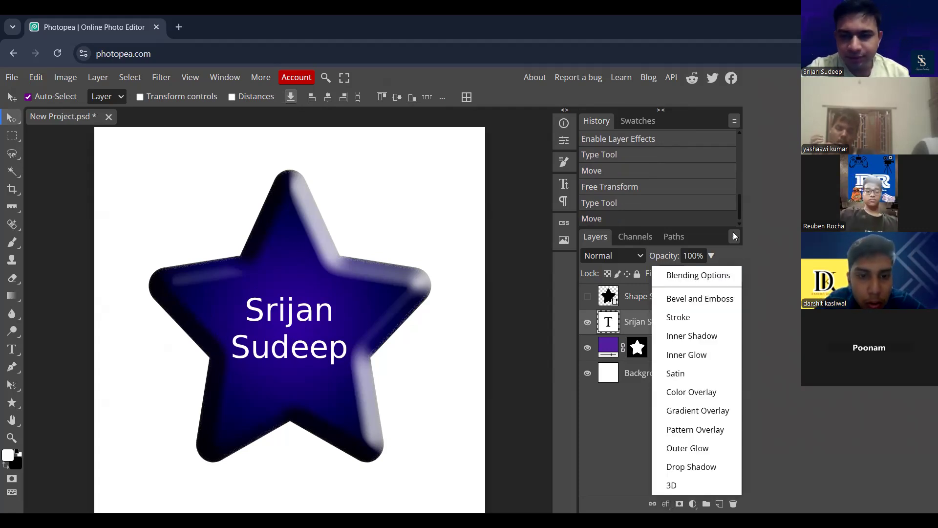
left_click(706, 299)
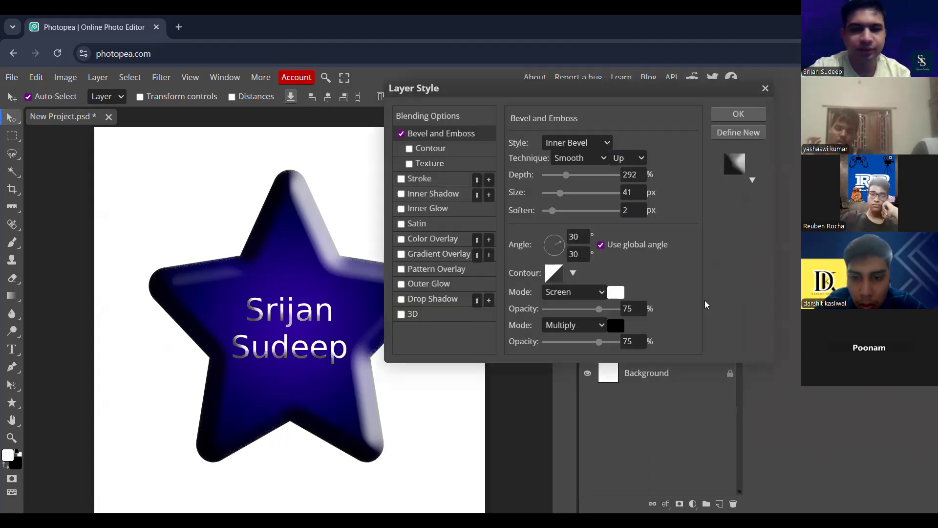
left_click_drag(569, 180, 550, 201)
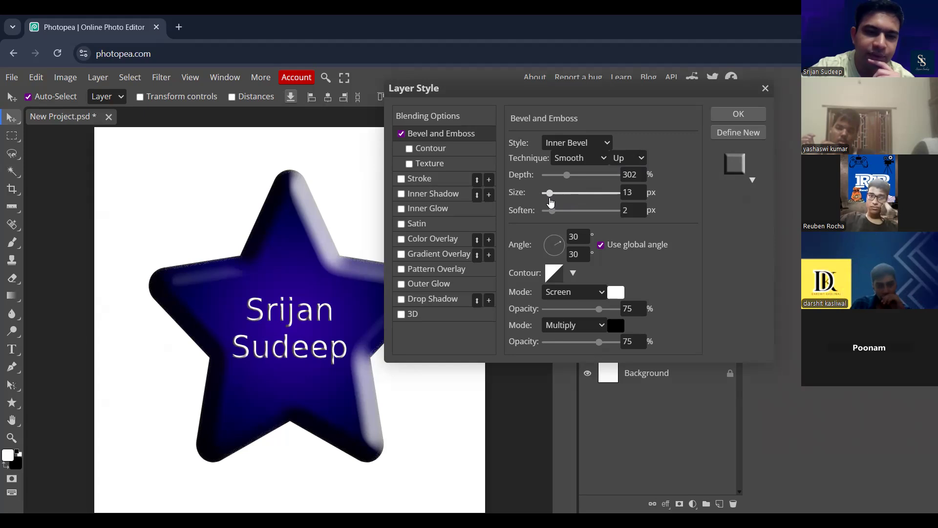
left_click(551, 201)
mouse_move(566, 176)
left_mouse_down()
mouse_move(551, 183)
mouse_move(561, 184)
left_mouse_up()
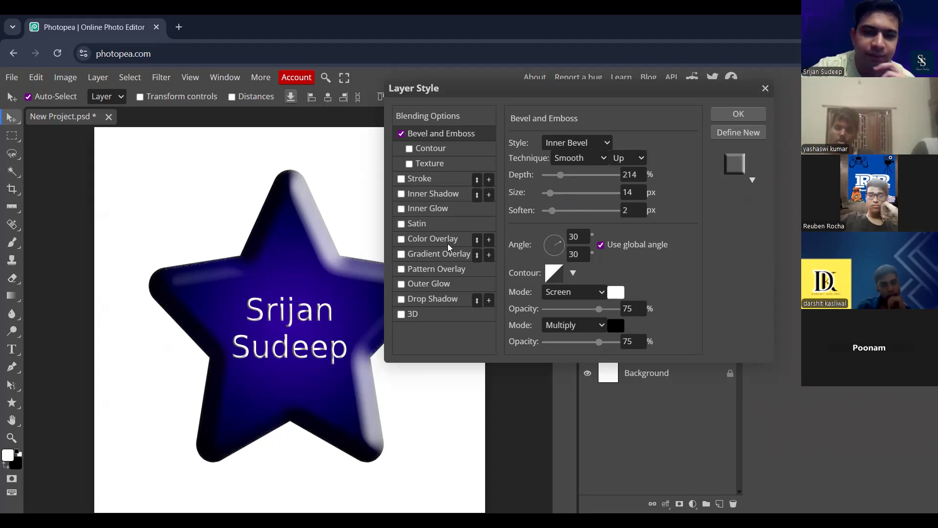
- Enable Color Overlay and Gradient Overlay on the name text, trying Normal for the colour overlay's blend mode before setting it to Color Burn
left_click(426, 238)
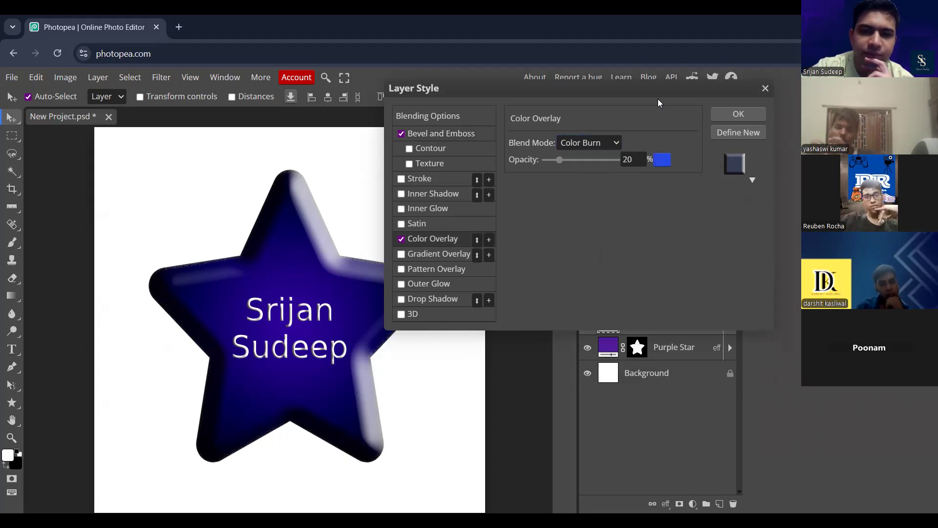
left_click_drag(685, 87, 698, 59)
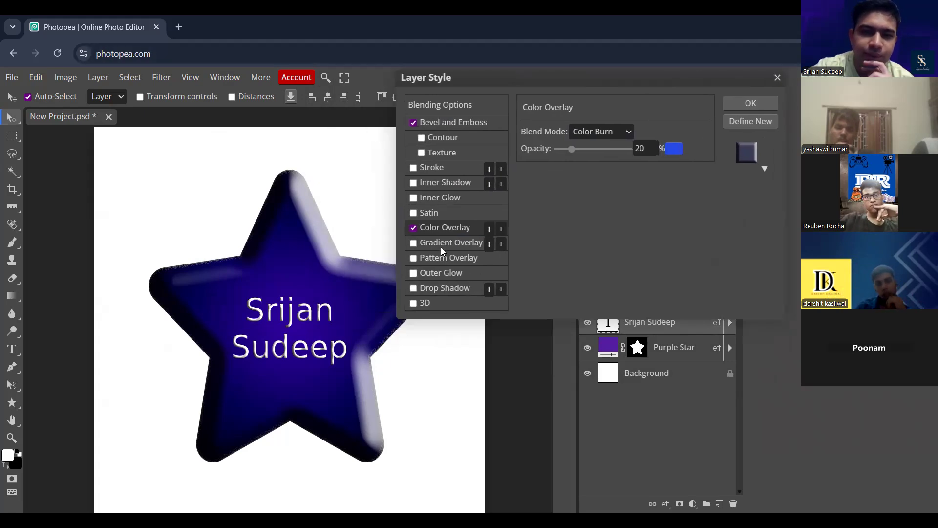
left_click(605, 150)
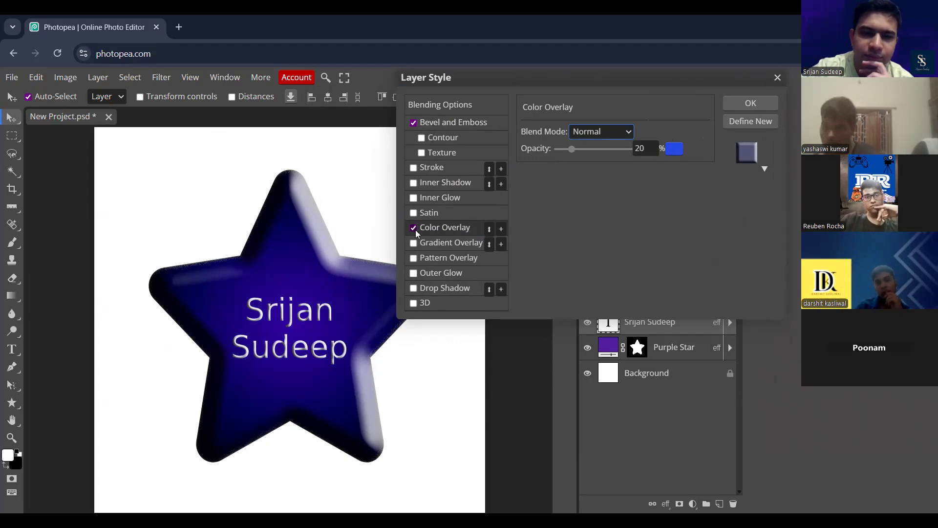
left_click(431, 241)
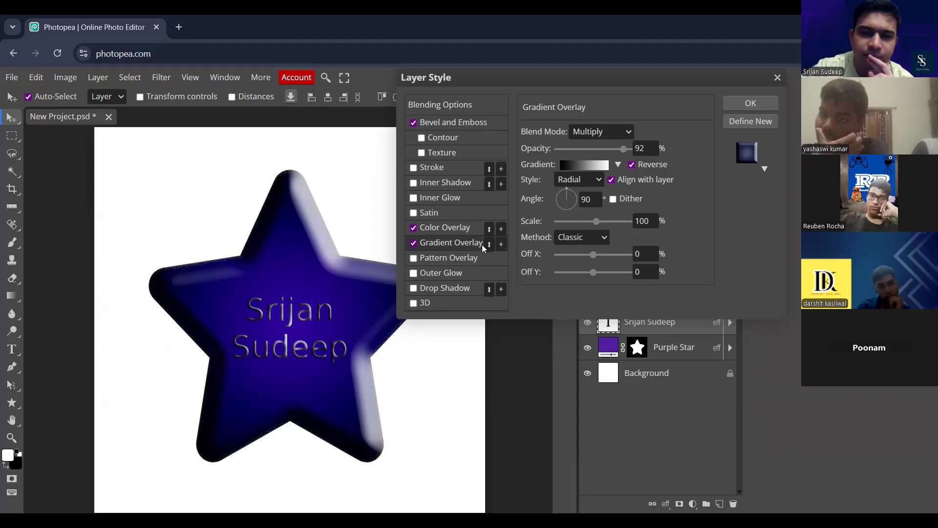
left_click(458, 230)
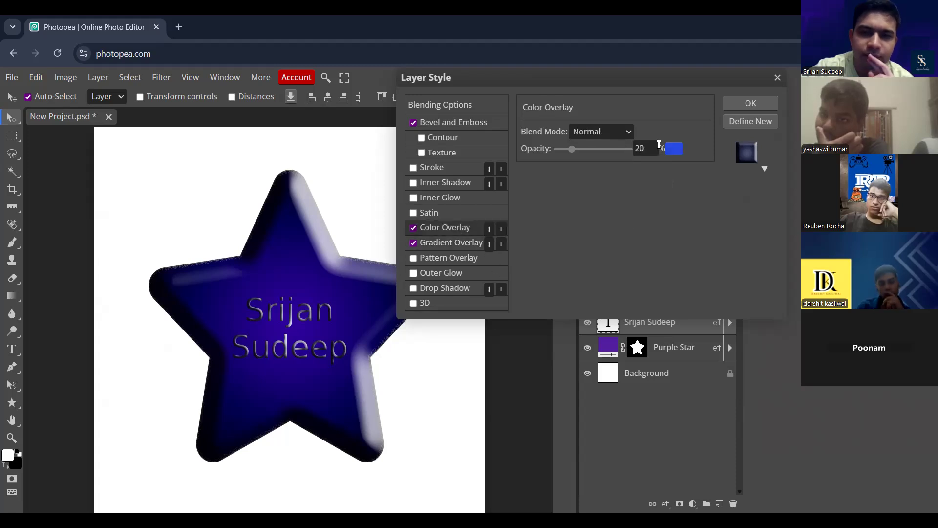
left_click(627, 133)
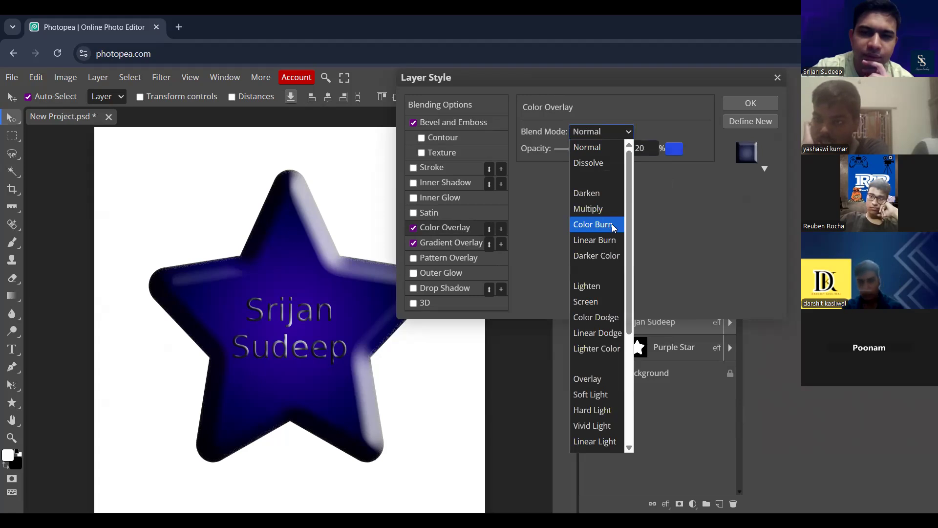
left_click(611, 223)
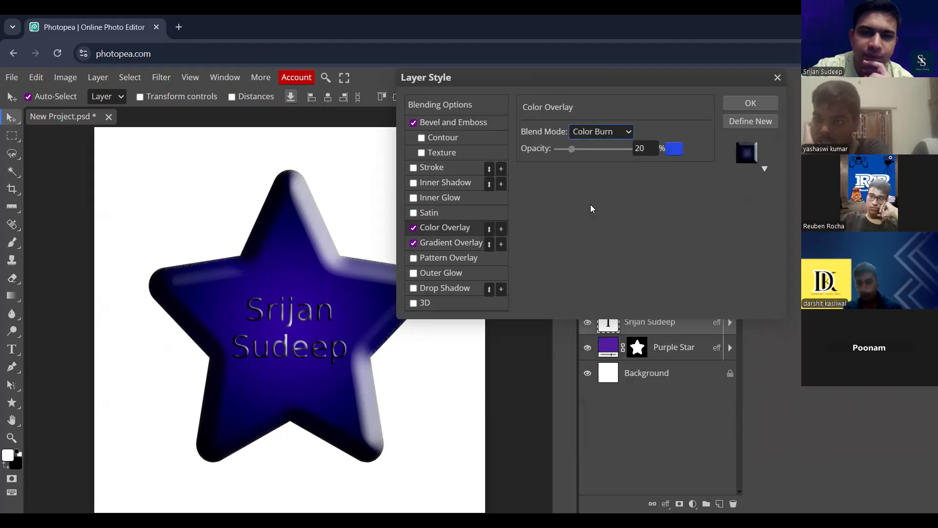
- Add a second Color Overlay entry to the text's effects and compare the text with Gradient Overlay off and on
left_click(501, 229)
left_click(451, 244)
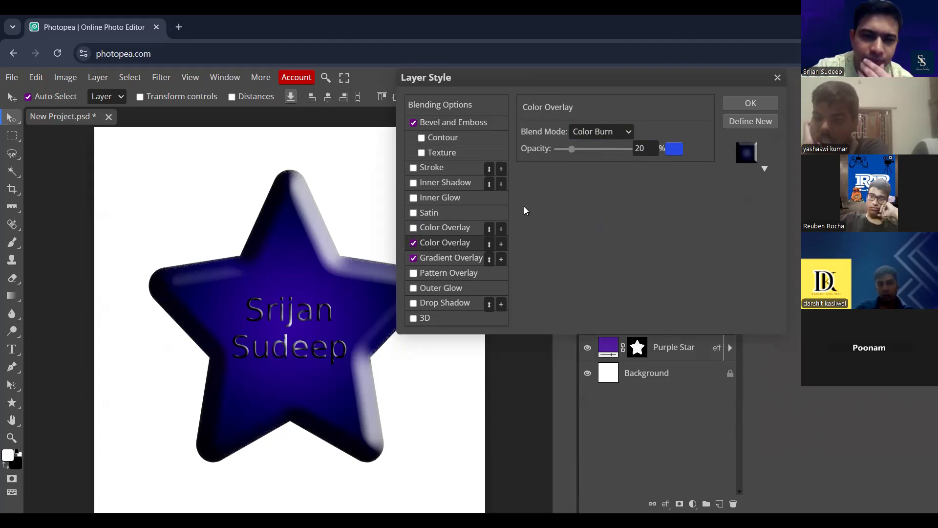
left_click(629, 132)
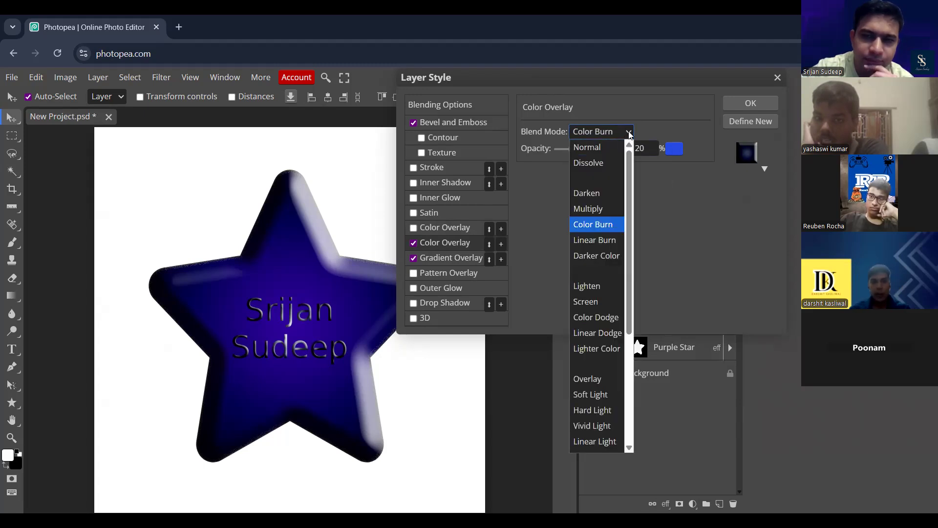
left_click(627, 132)
left_click(458, 258)
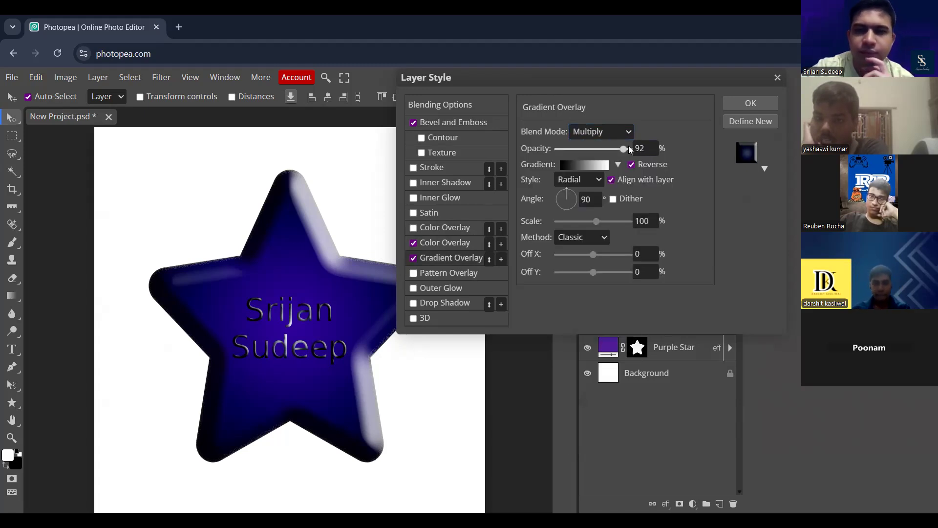
left_click(414, 259)
left_click(414, 258)
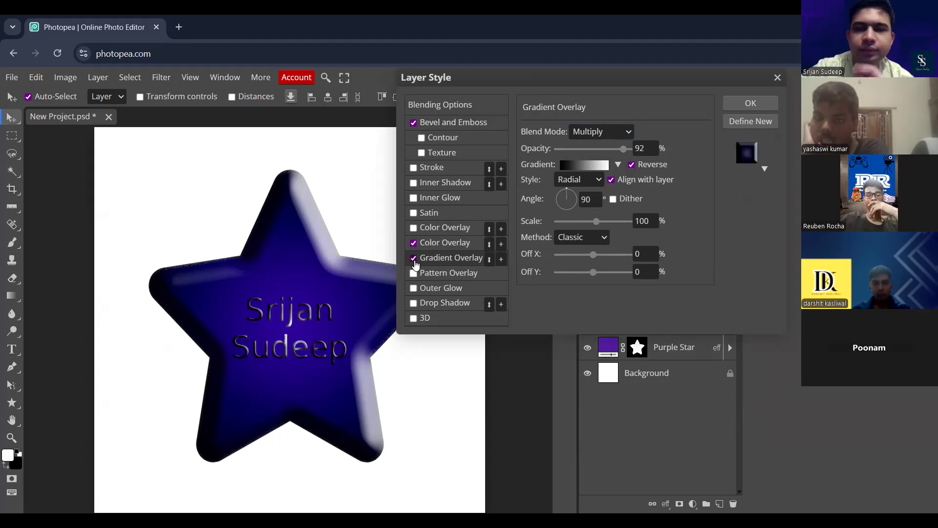
- Change the white end stop of the text's overlay gradient to green #24f69a
left_click(604, 167)
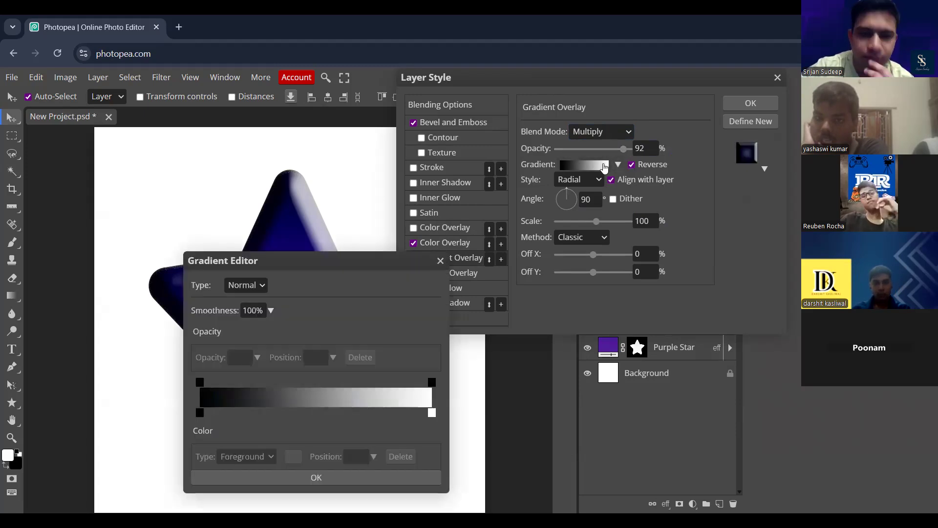
double_click(434, 413)
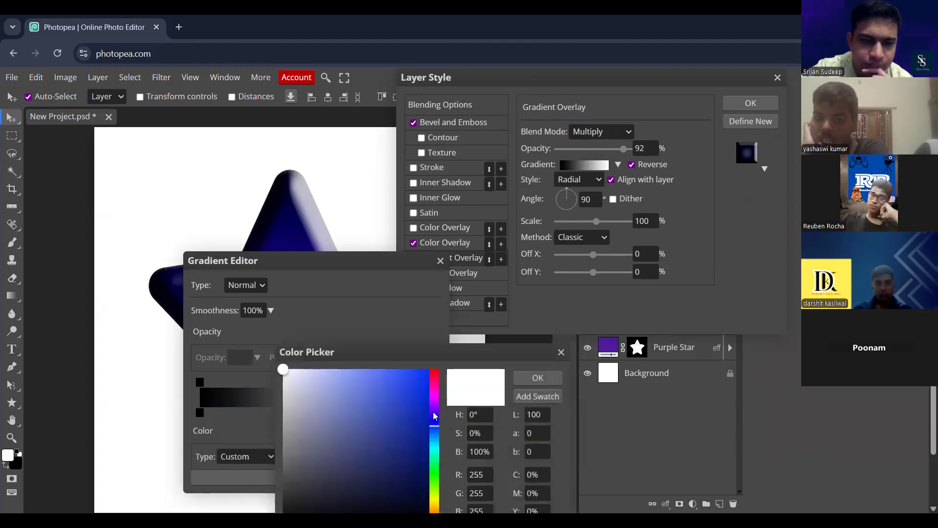
left_click_drag(439, 350, 636, 78)
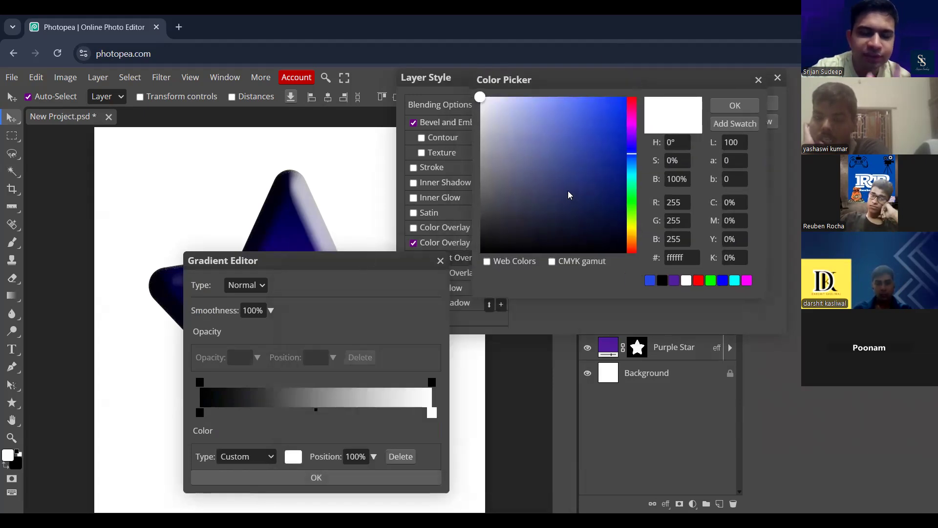
left_click(632, 185)
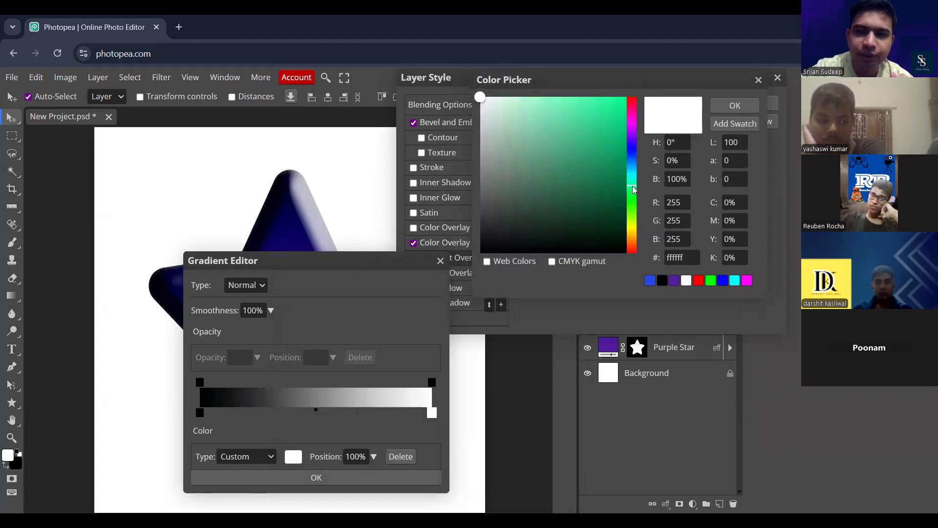
left_click(605, 102)
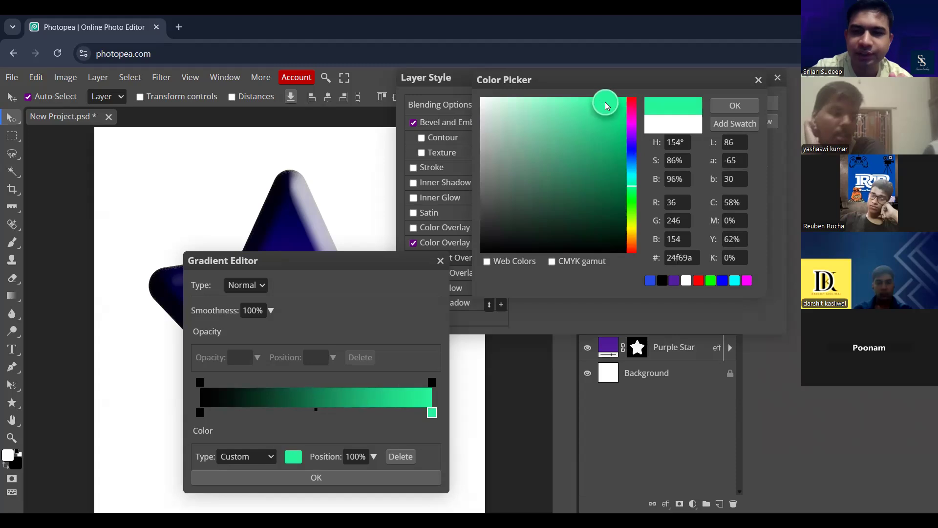
left_click(726, 105)
- Change the black start stop of the overlay gradient to magenta #da2dff and accept the gradient
left_click(200, 412)
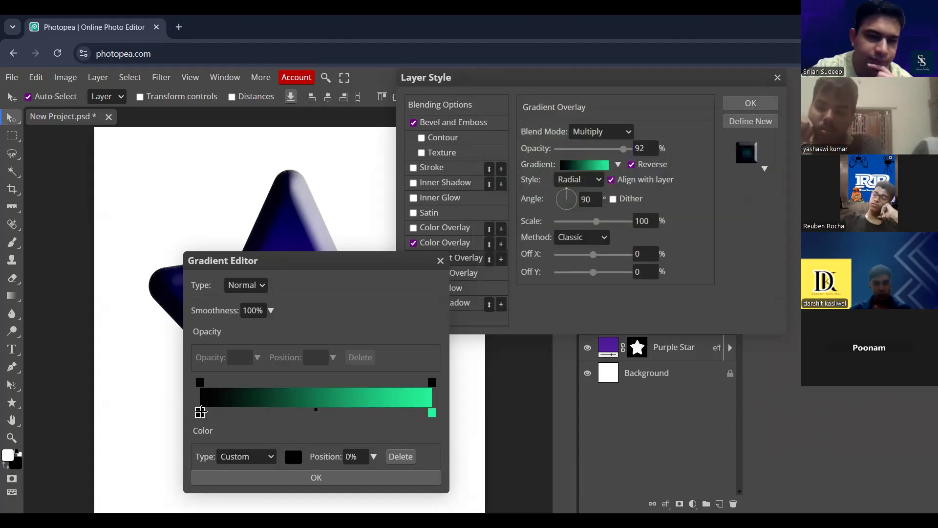
double_click(200, 412)
mouse_move(635, 195)
left_mouse_down()
mouse_move(635, 186)
mouse_move(635, 221)
mouse_move(633, 127)
left_mouse_up()
left_click(600, 98)
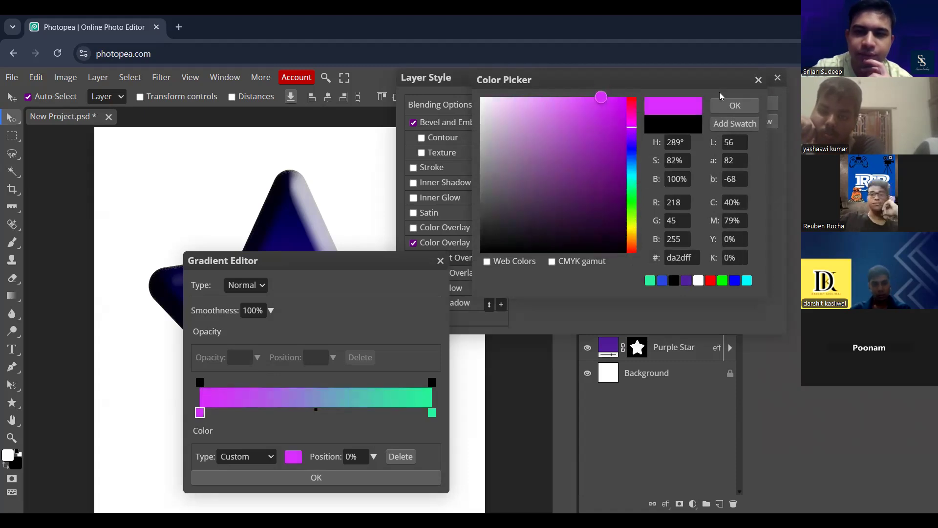
left_click(726, 105)
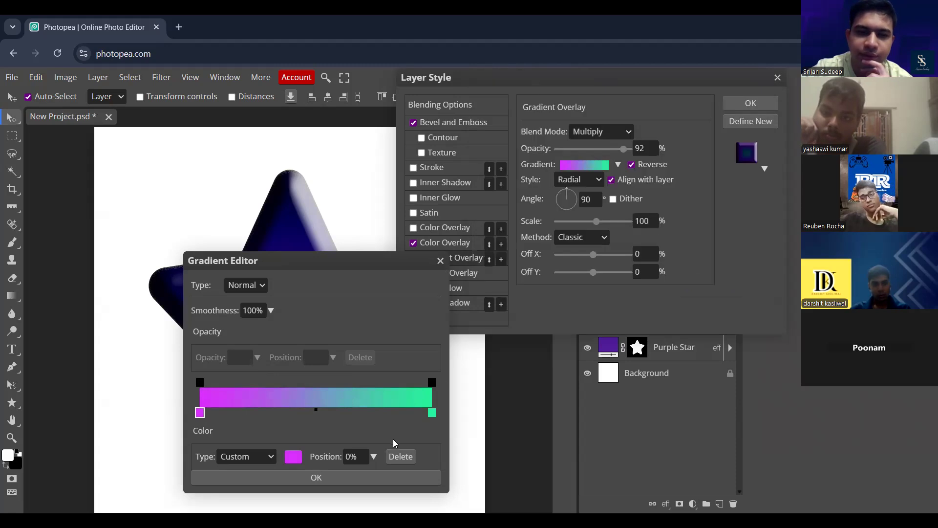
left_click(399, 475)
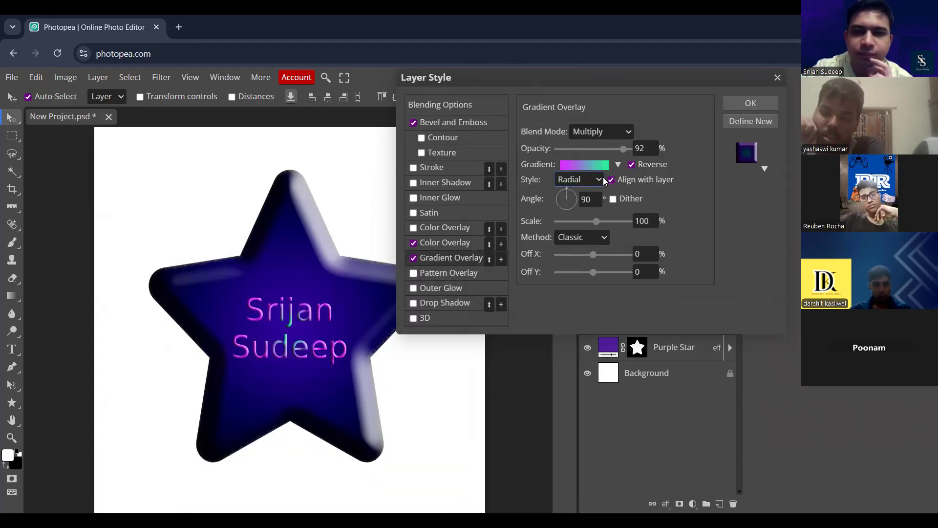
- Set the text's gradient overlay scale to 137% and its style to Linear
mouse_move(595, 222)
left_mouse_down()
mouse_move(568, 223)
mouse_move(616, 221)
mouse_move(606, 221)
left_mouse_up()
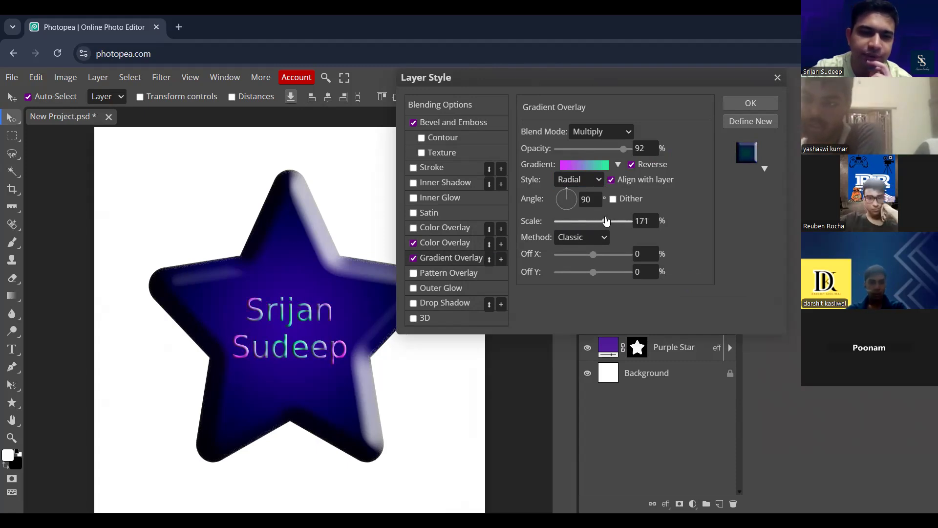
left_click_drag(605, 221, 603, 222)
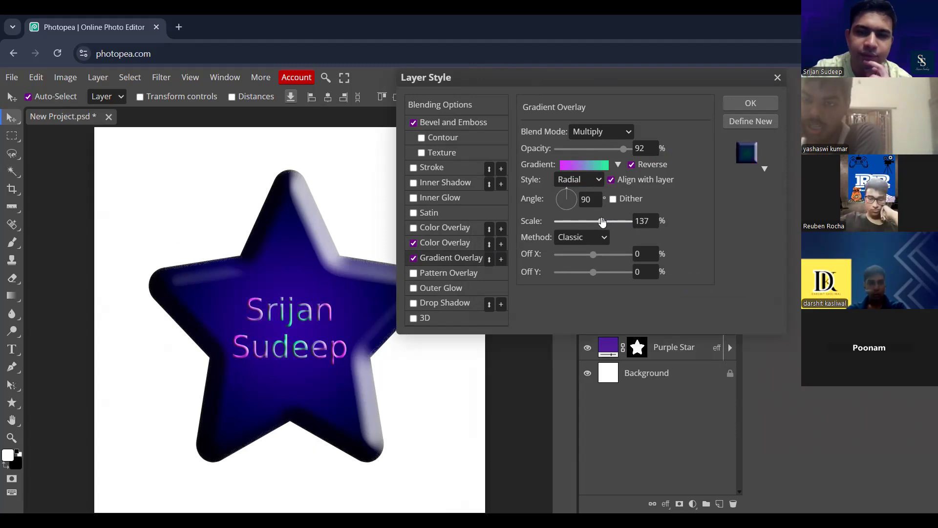
left_click(578, 179)
left_click(576, 192)
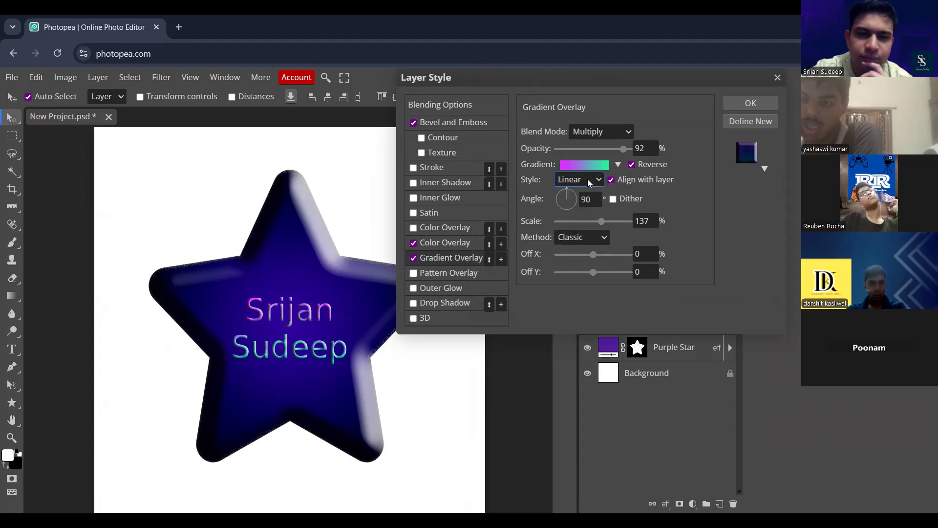
- Try the Angle gradient style, switch the overlay to Reflected, and compare it with Reverse off and on
left_click(590, 181)
left_click(581, 224)
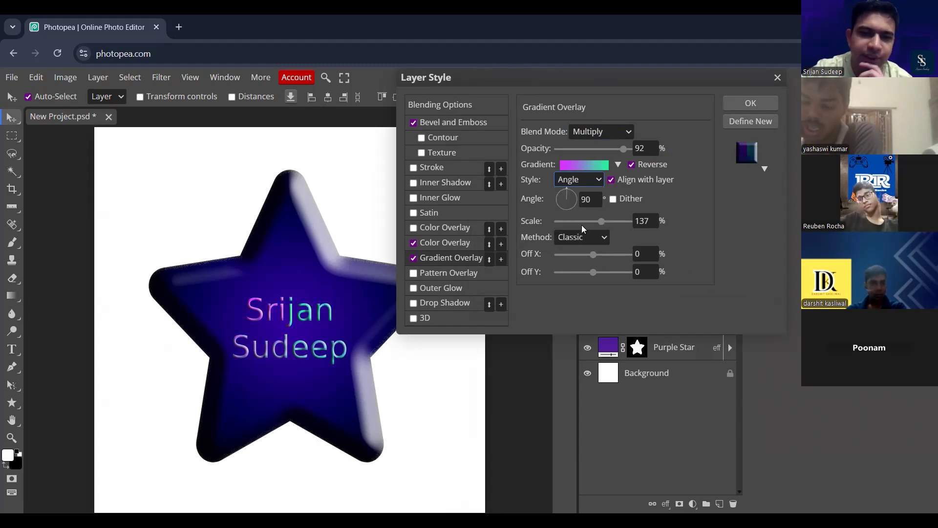
left_click(587, 181)
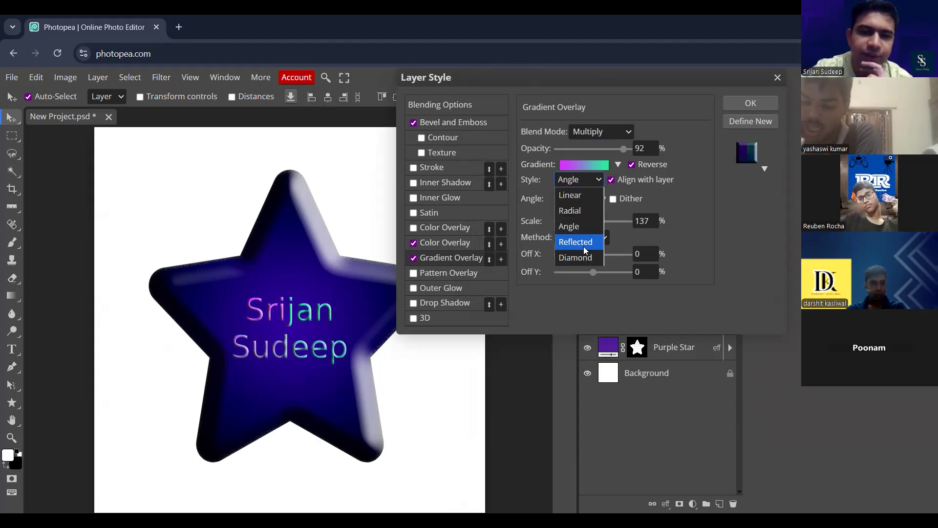
left_click(583, 245)
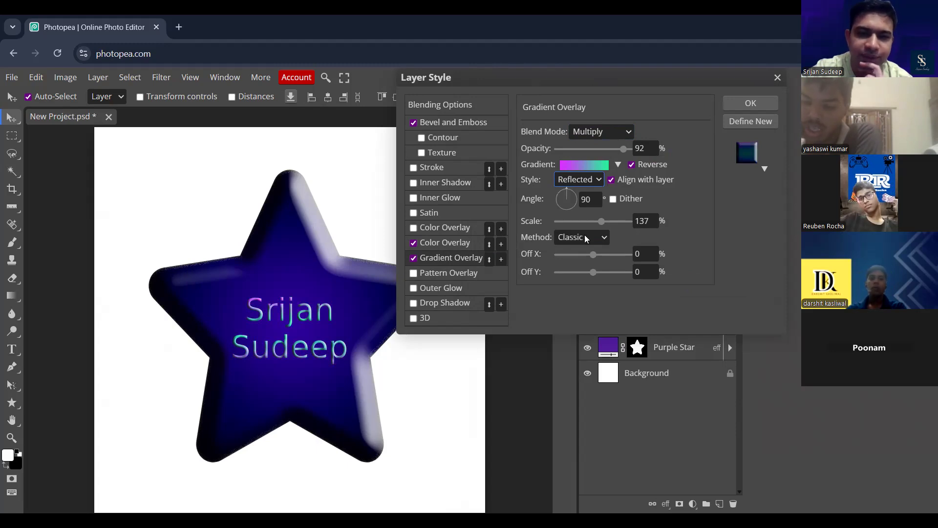
left_click(632, 164)
left_click(632, 164)
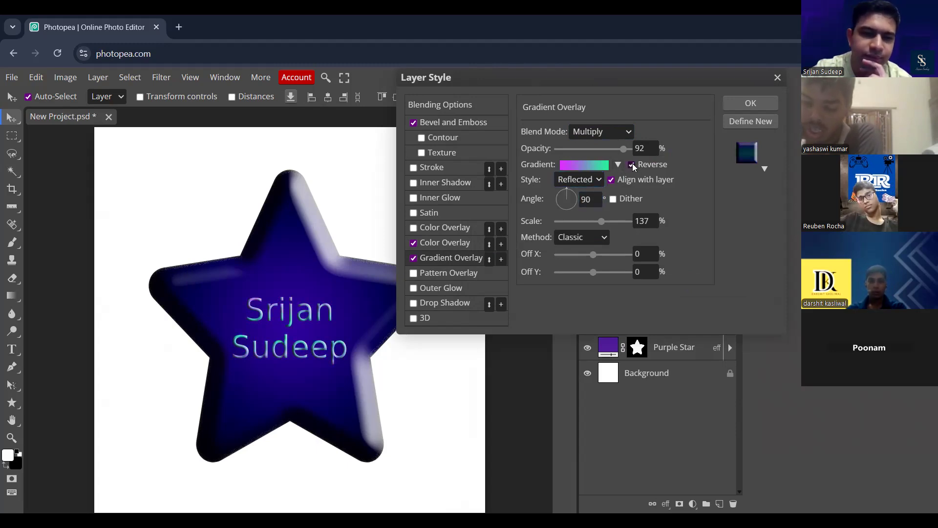
- Try the Diamond style for the text's gradient overlay and compare it with Reverse off and on
left_click(592, 182)
left_click(583, 255)
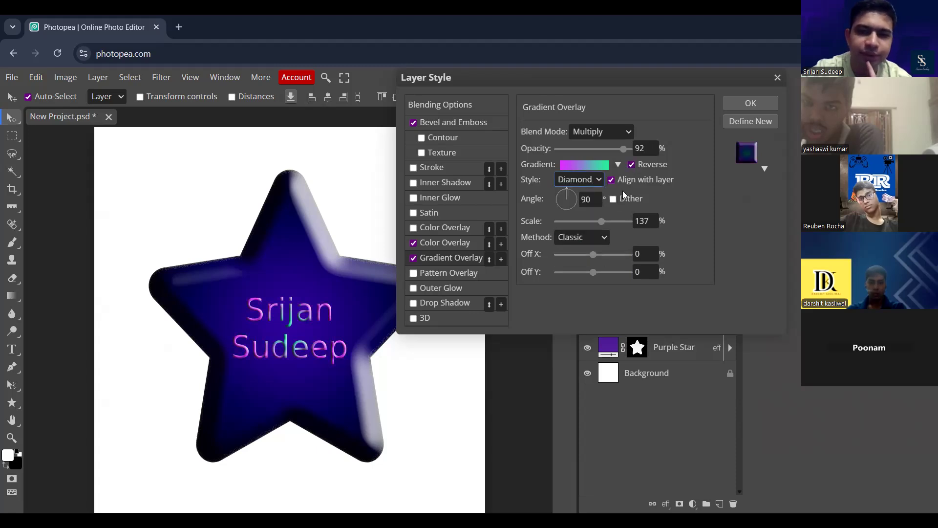
left_click(631, 165)
left_click(631, 165)
- Set the text's gradient overlay style back to Reflected, accept the layer style and check the lettering up close
left_click(598, 180)
left_click(598, 181)
left_click(586, 241)
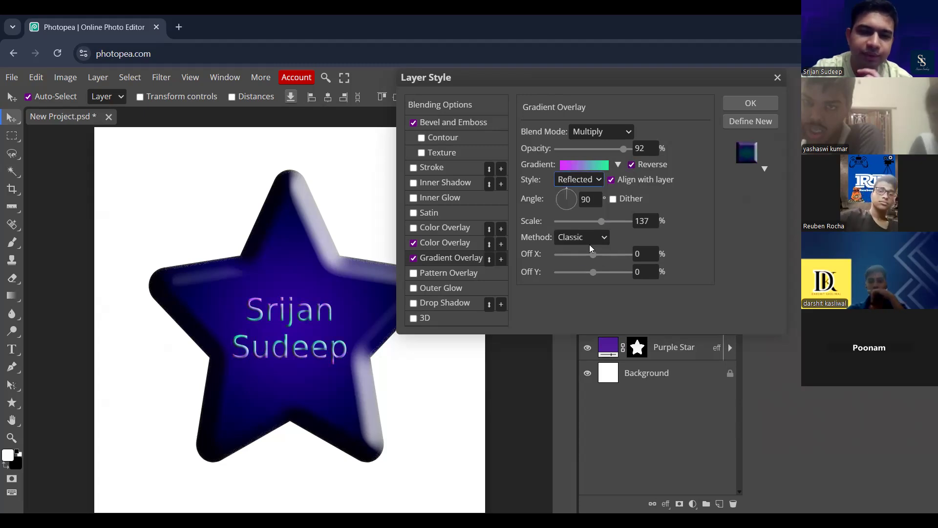
left_click(750, 104)
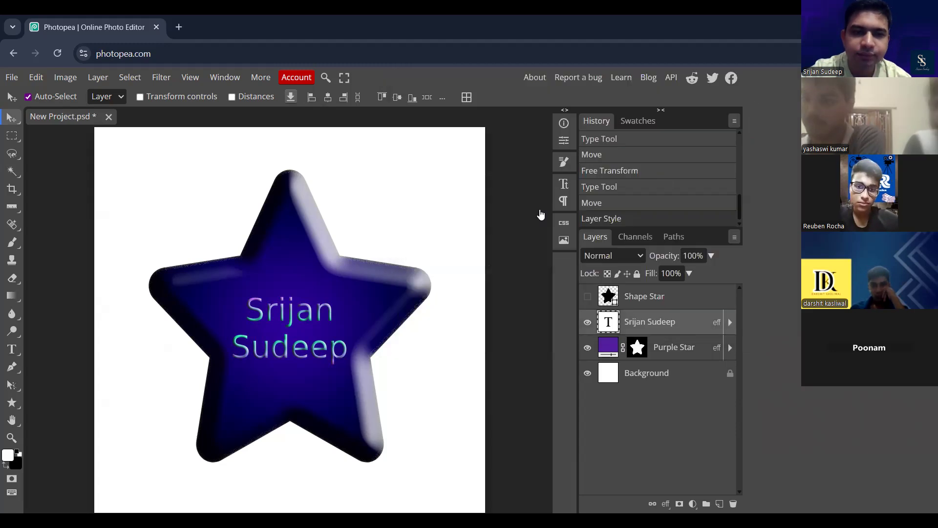
key("ctrl+plus")
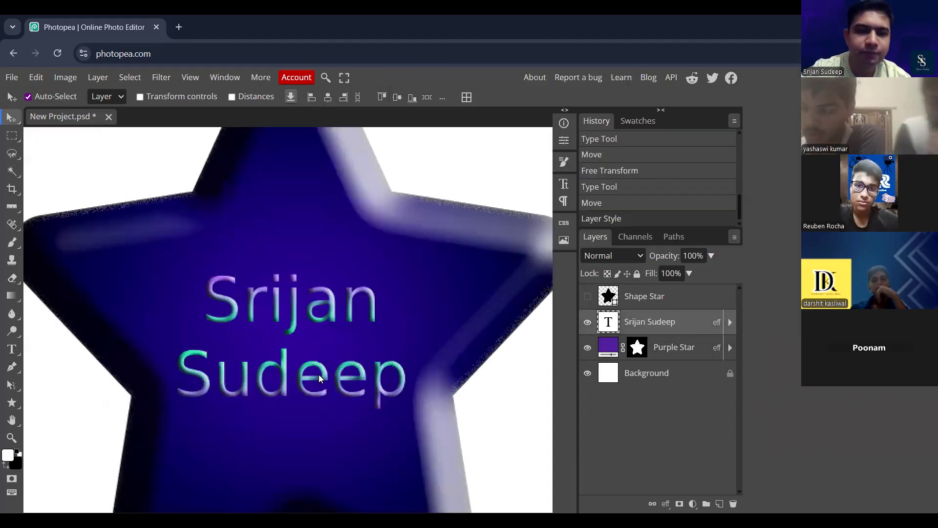
key("ctrl+minus")
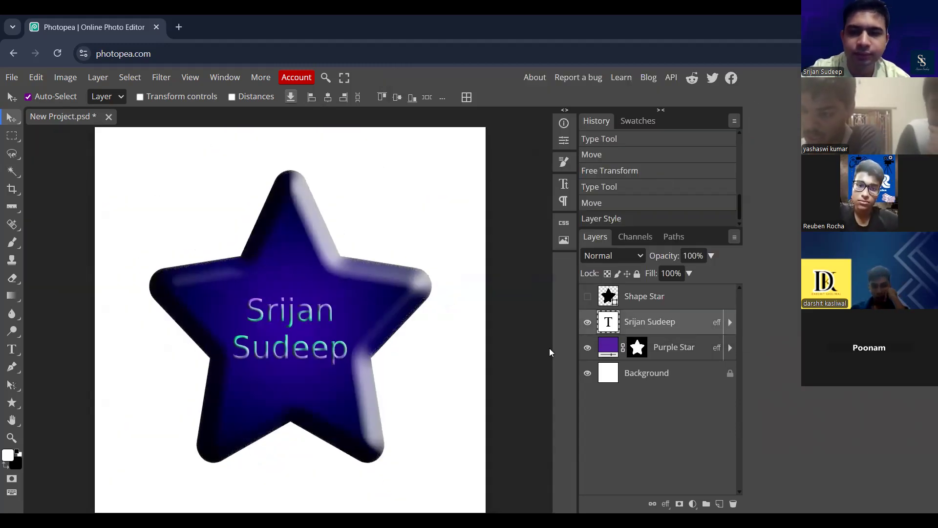
- Open the name text for editing and search the font list for "handwriting", then clear the search
double_click(608, 322)
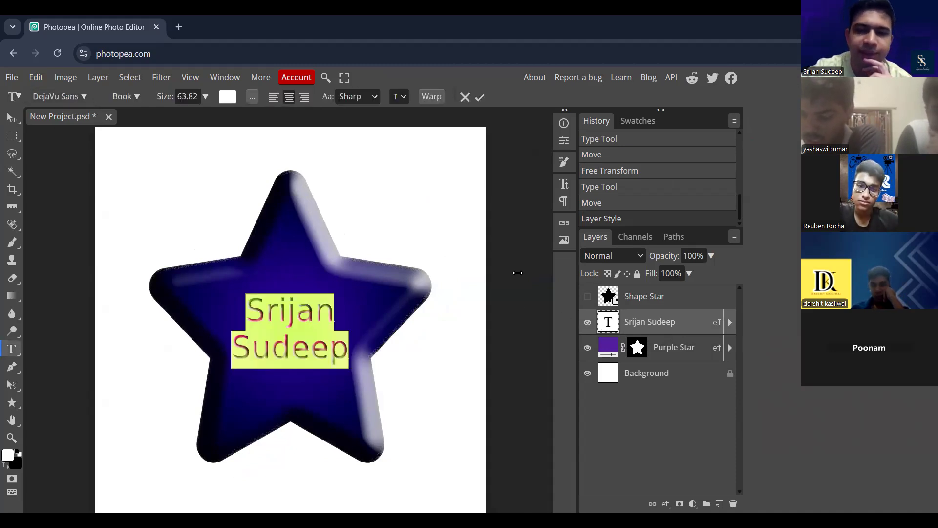
left_click(84, 97)
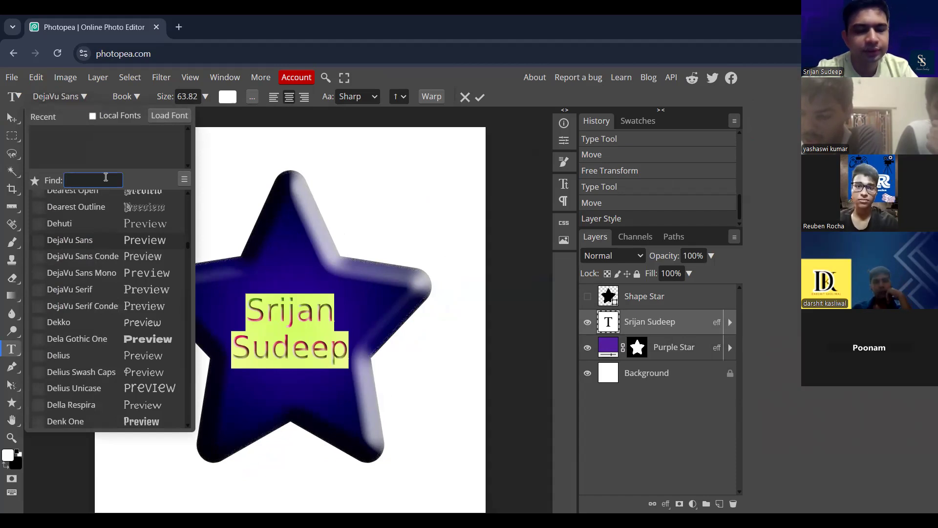
type("handwriting")
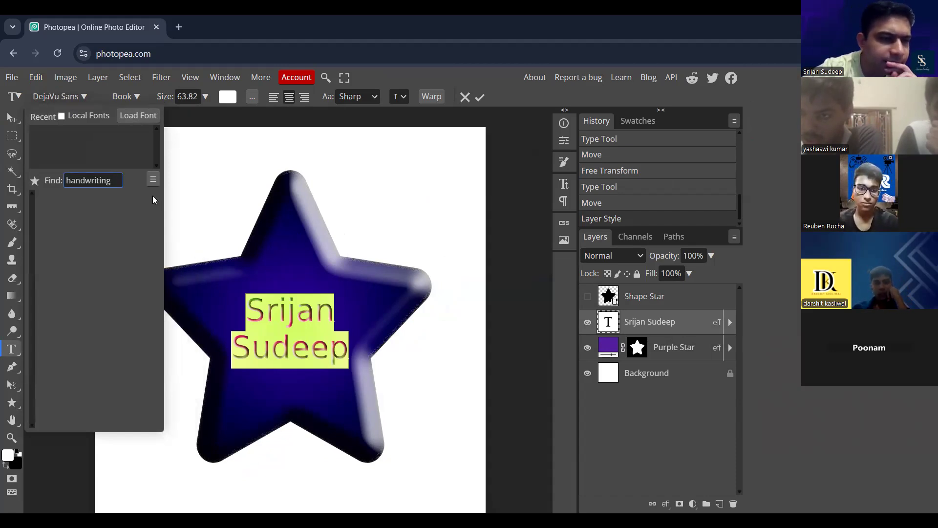
key("BackSpace")
key("BackSpace")
key("BackSpace")
key("BackSpace")
key("BackSpace")
key("BackSpace")
key("BackSpace")
key("BackSpace")
key("BackSpace")
key("BackSpace")
key("BackSpace")
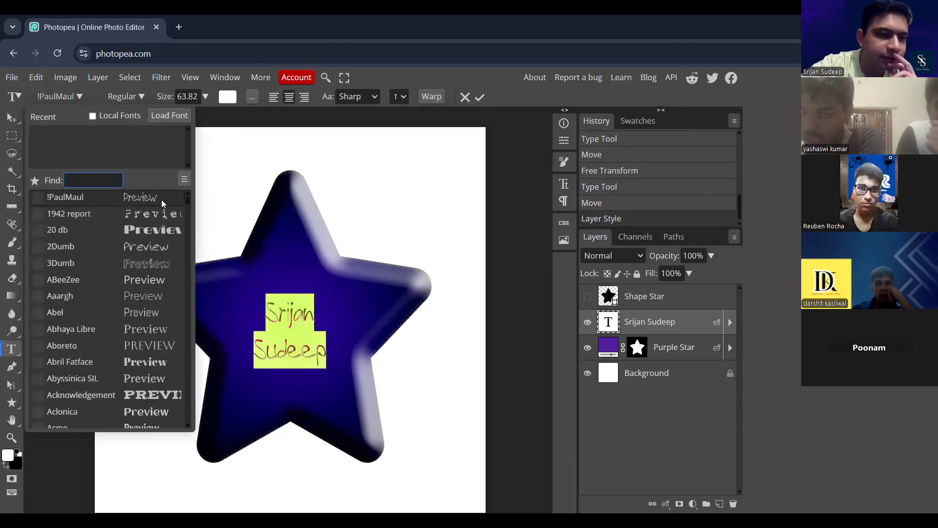
- Preview the Allura font on the name text, set the font to Almendra SC and finish the text edit
left_click_drag(188, 197, 186, 203)
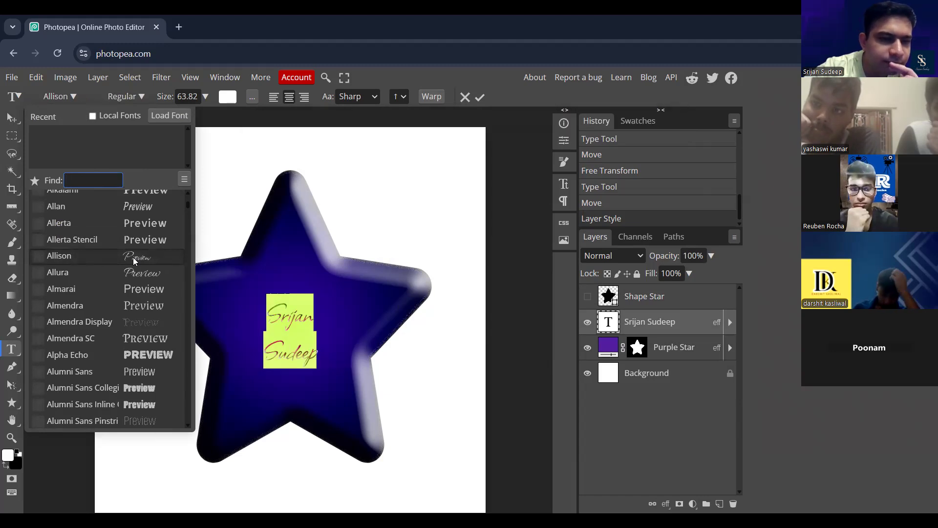
left_click(139, 275)
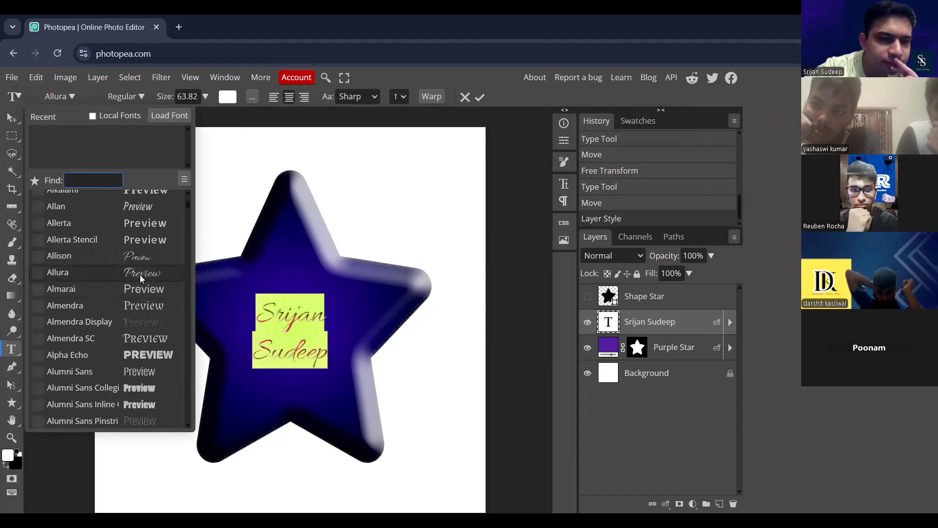
left_click(152, 336)
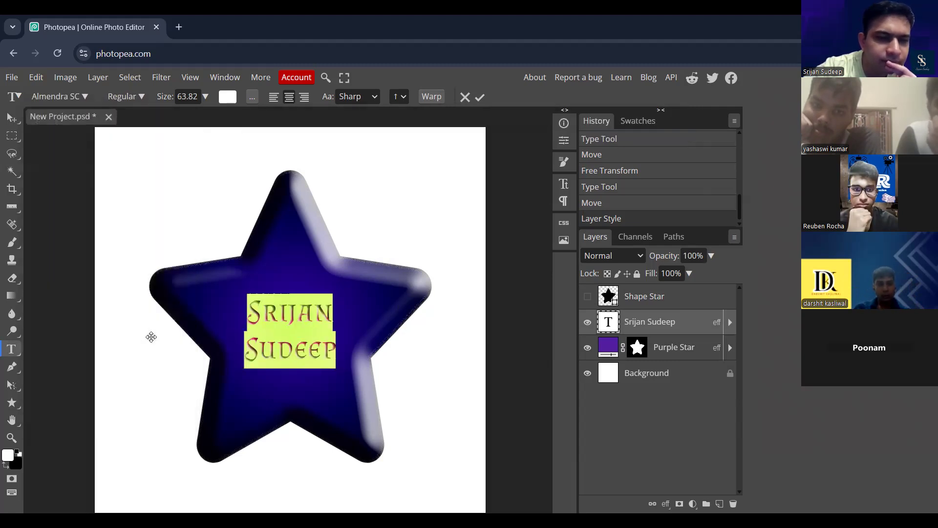
left_click(12, 118)
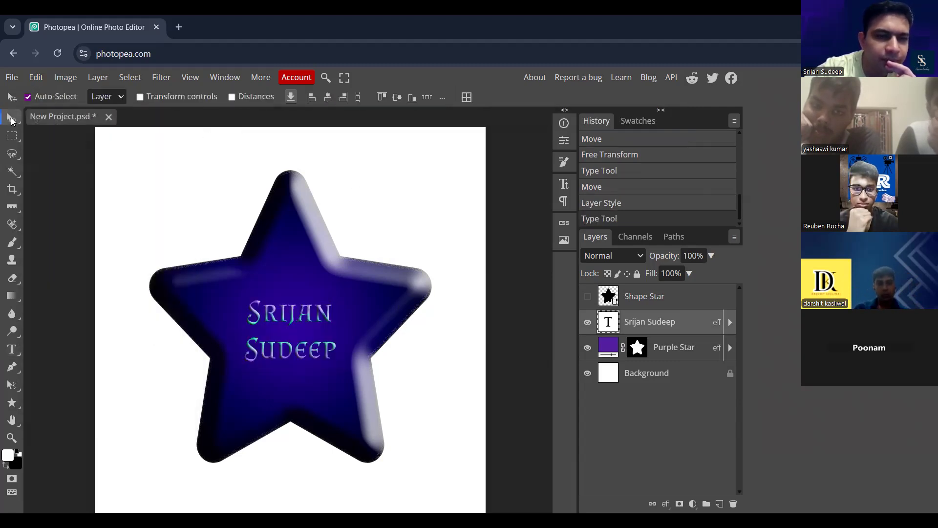
scroll(303, 329, "up", 5)
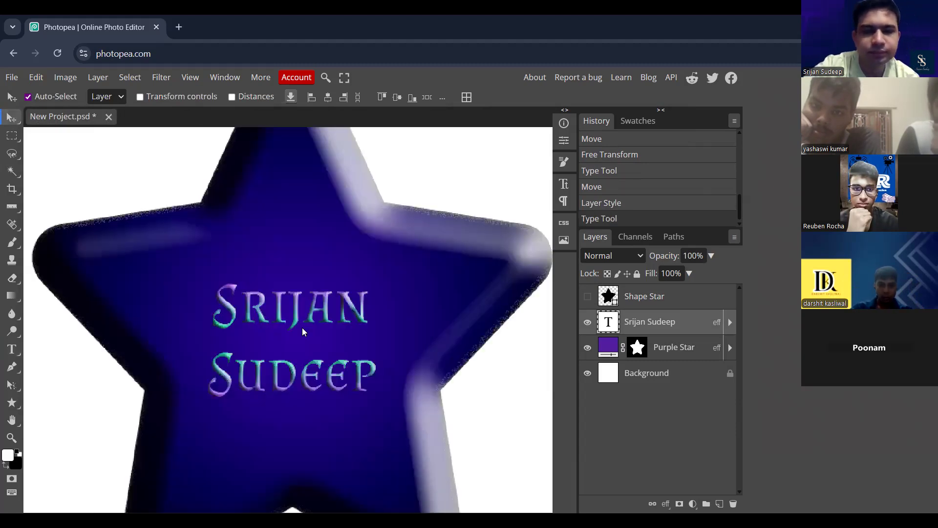
scroll(302, 331, "down", 2)
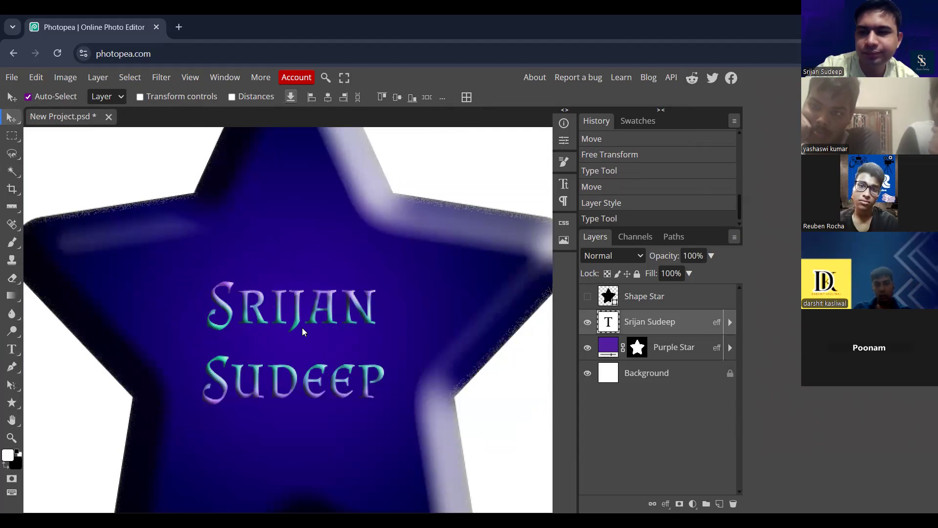
scroll(303, 332, "down", 4)
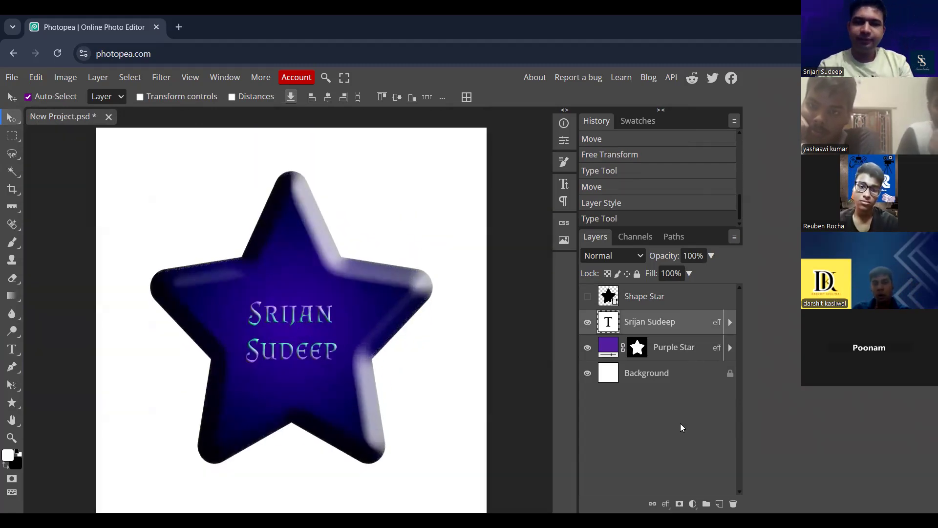
- Make the Shape Star layer visible and group it with the name text and Purple Star layers
left_click(678, 298, "ctrl")
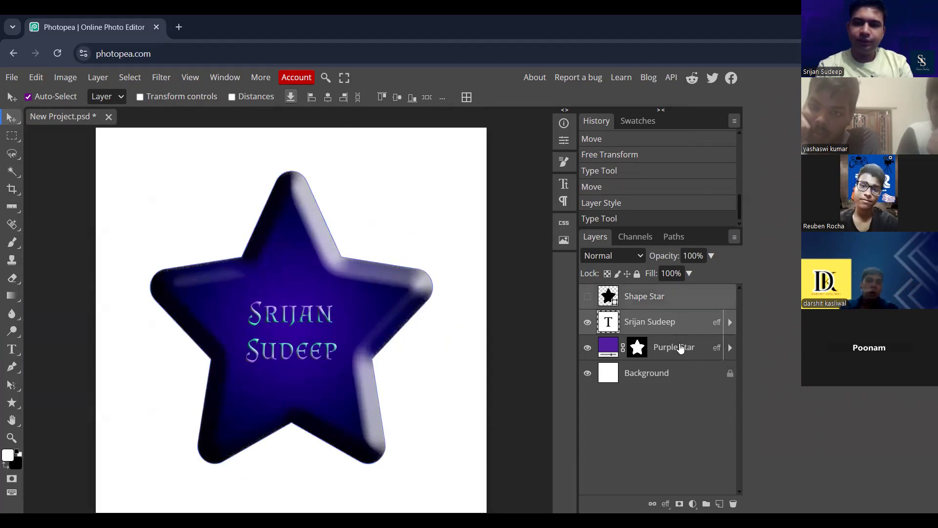
left_click(680, 348, "ctrl")
left_click(587, 296)
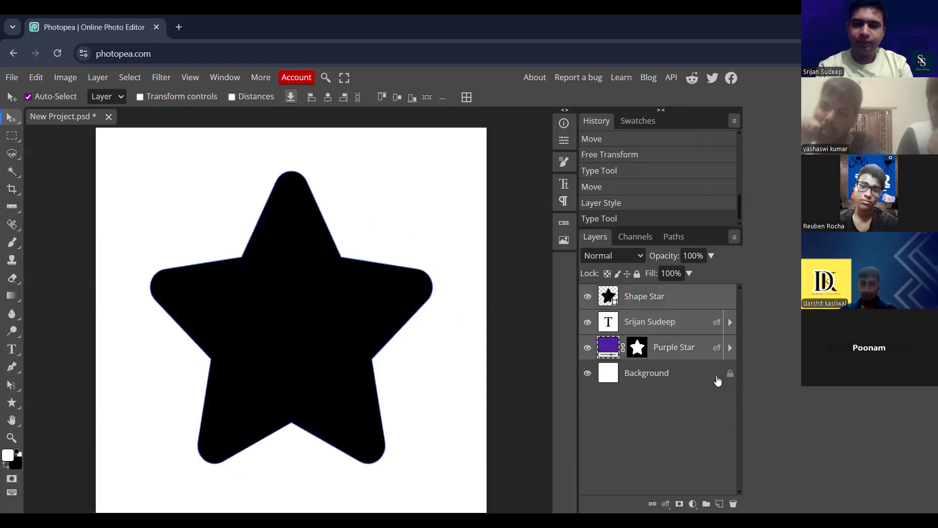
key("ctrl+g")
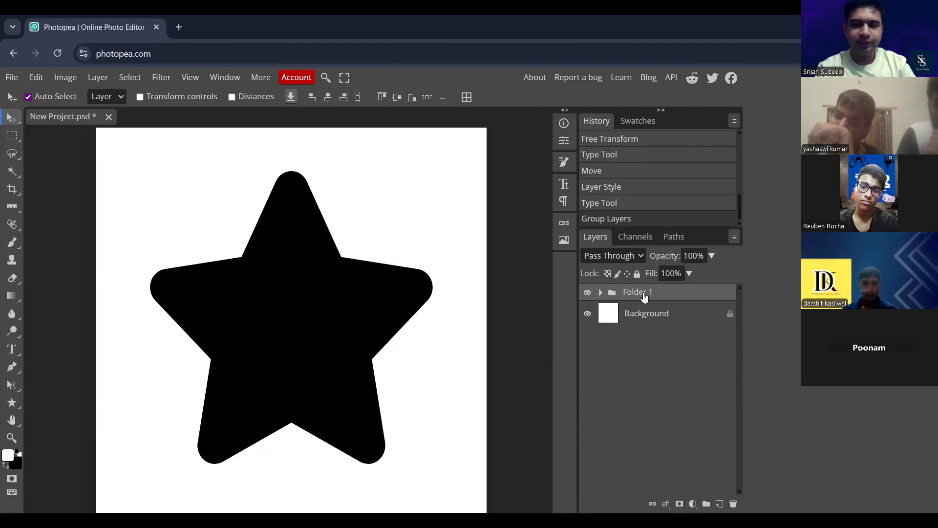
- Scale the star group about its centre to 128.24% and nudge it slightly down on the canvas
key("ctrl+t")
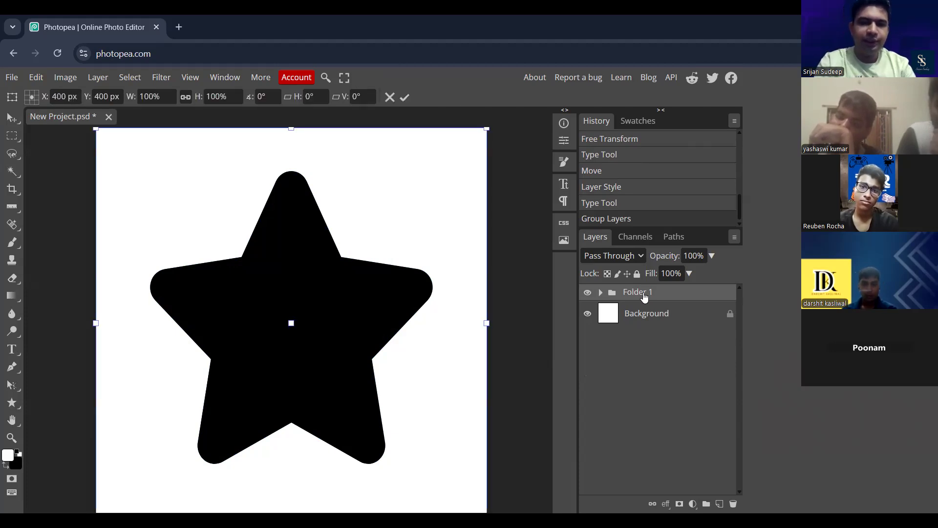
key("ctrl+minus")
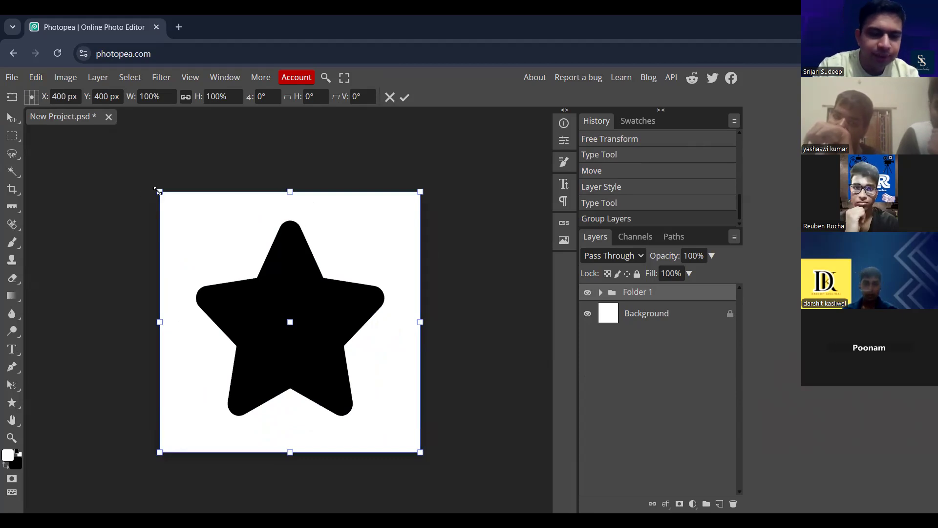
left_click_drag(159, 192, 123, 155)
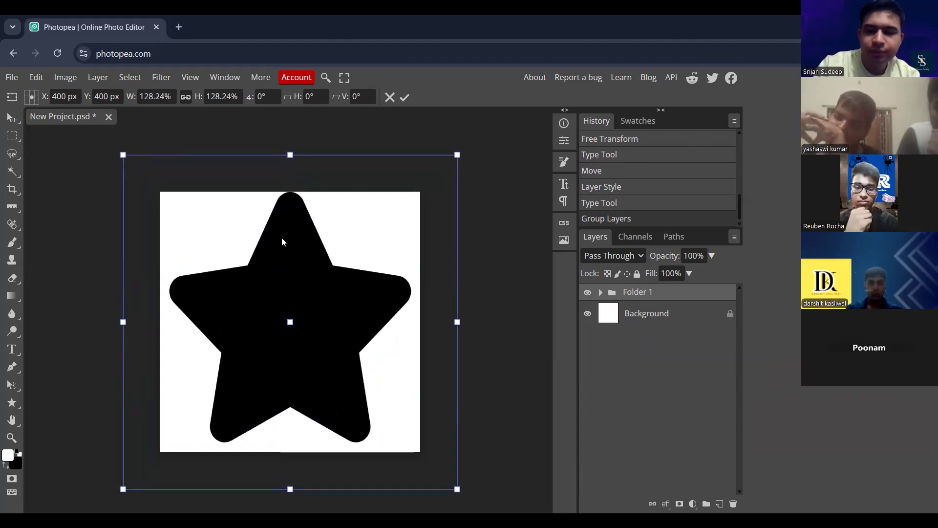
key("Return")
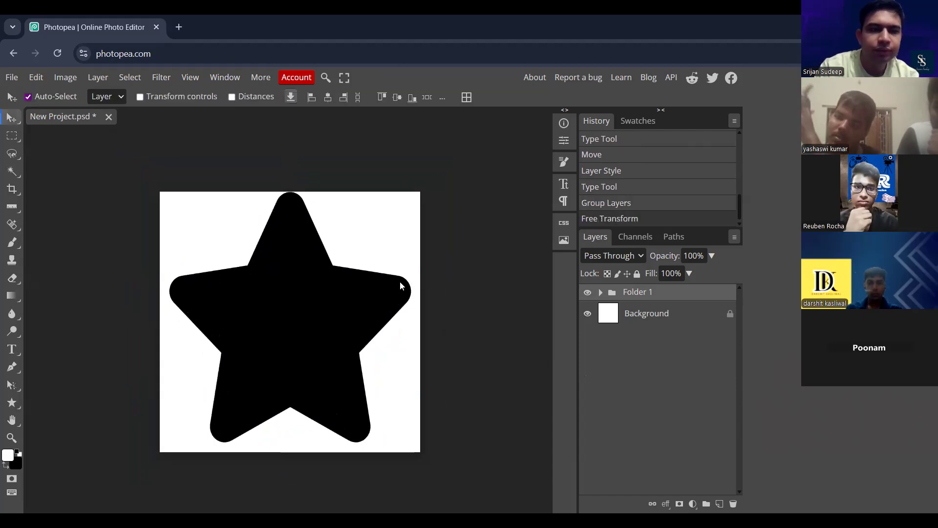
key("Down")
key("Down")
key("Down")
key("Down")
key("Down")
key("Down")
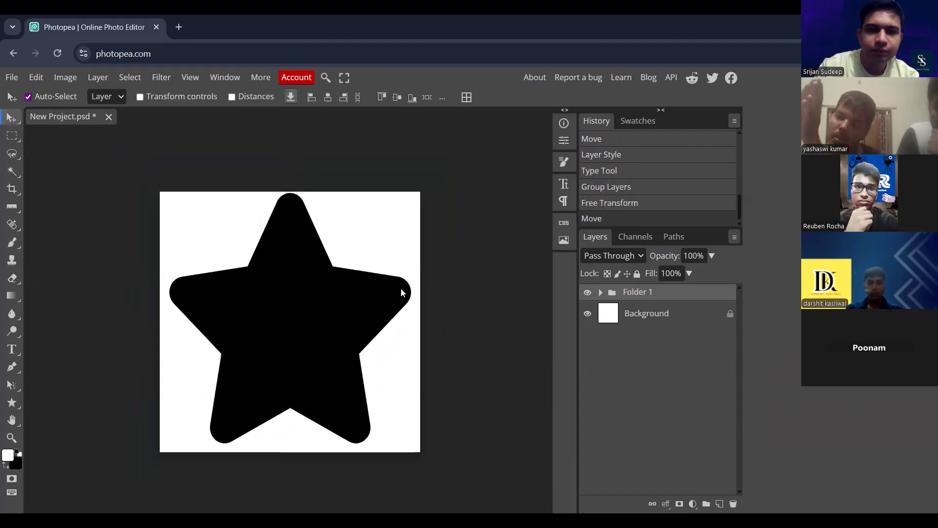
key("Down")
key("Down")
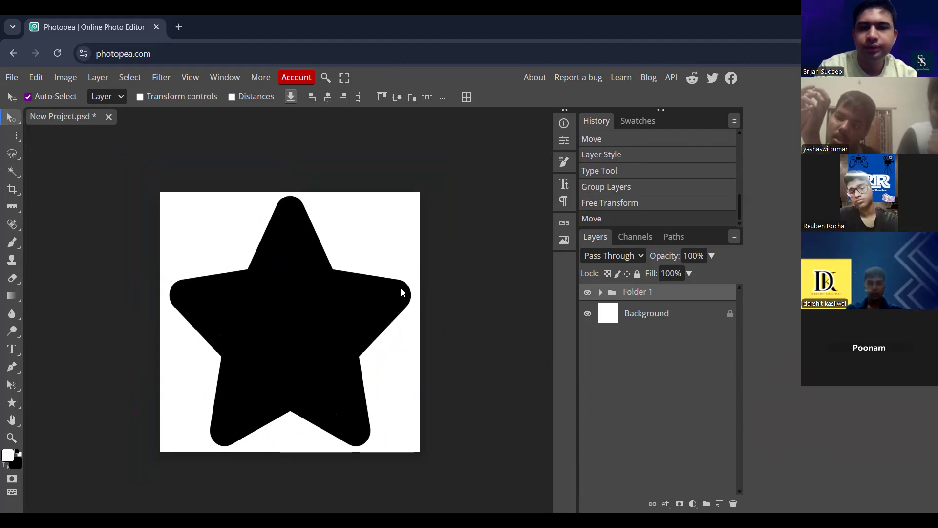
- Expand the star group and hide the black Shape Star layer inside it
left_click(600, 292)
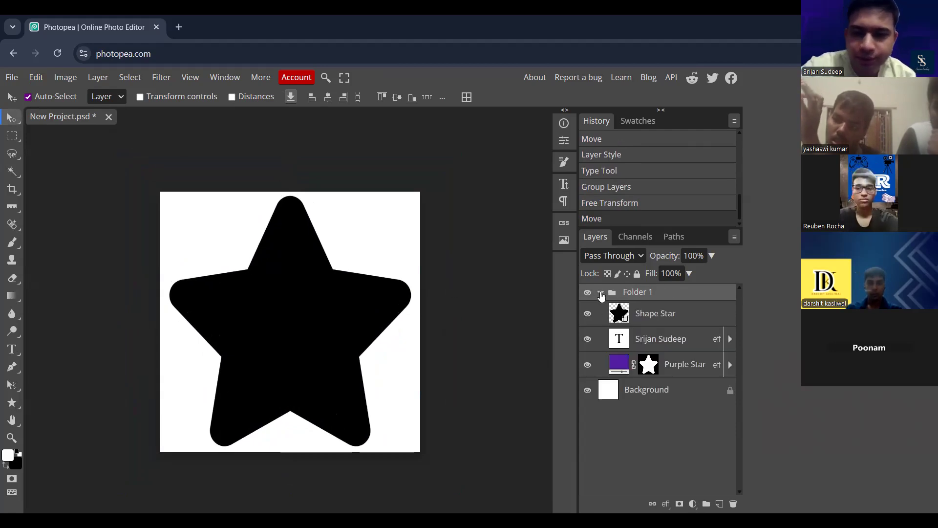
left_click(588, 315)
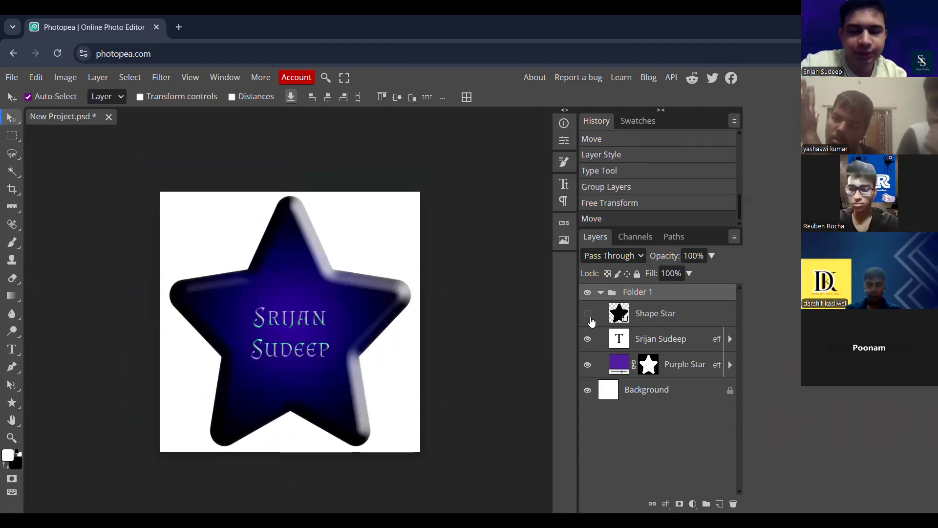
key("ctrl+plus")
key("ctrl+plus")
key("ctrl+minus")
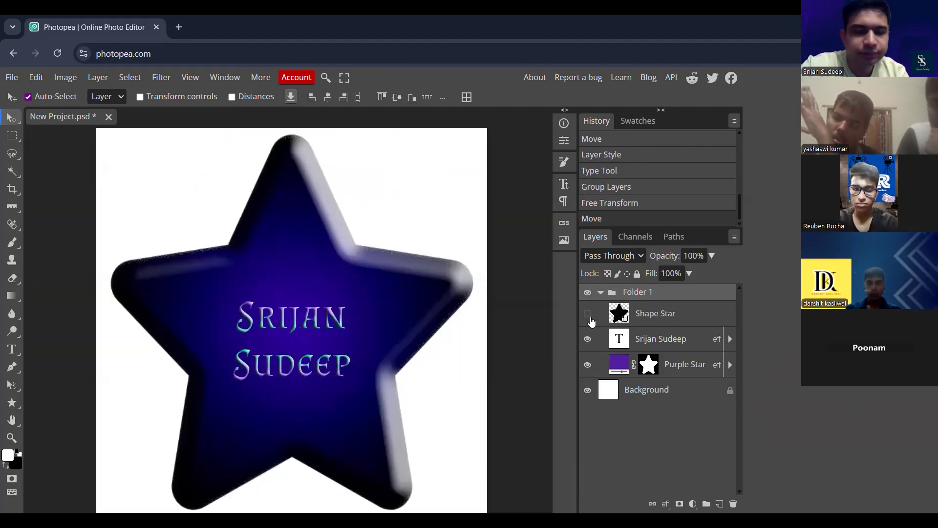
key("h")
mouse_move(455, 251)
left_mouse_down()
mouse_move(485, 220)
mouse_move(465, 230)
mouse_move(464, 241)
left_mouse_up()
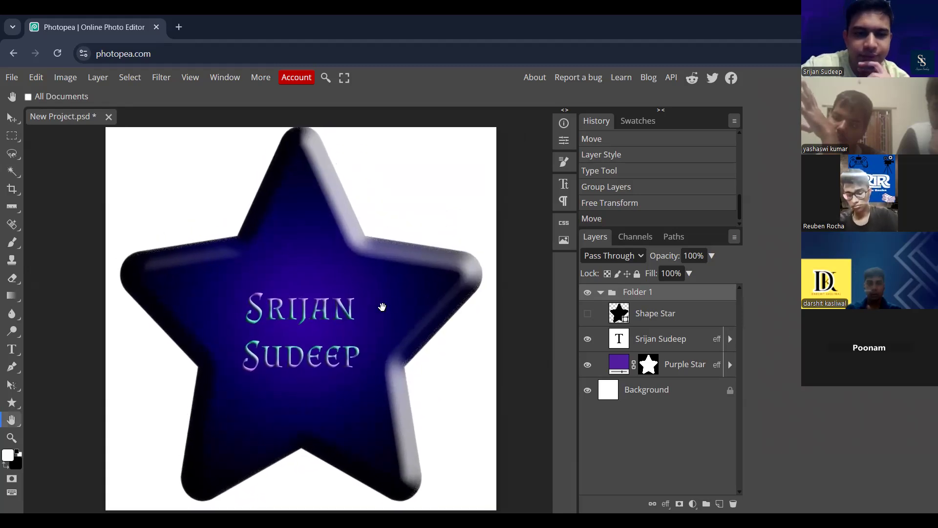
- Expand the name text layer's effects and open the settings of its active Color Overlay
left_click(667, 337)
left_click(731, 338)
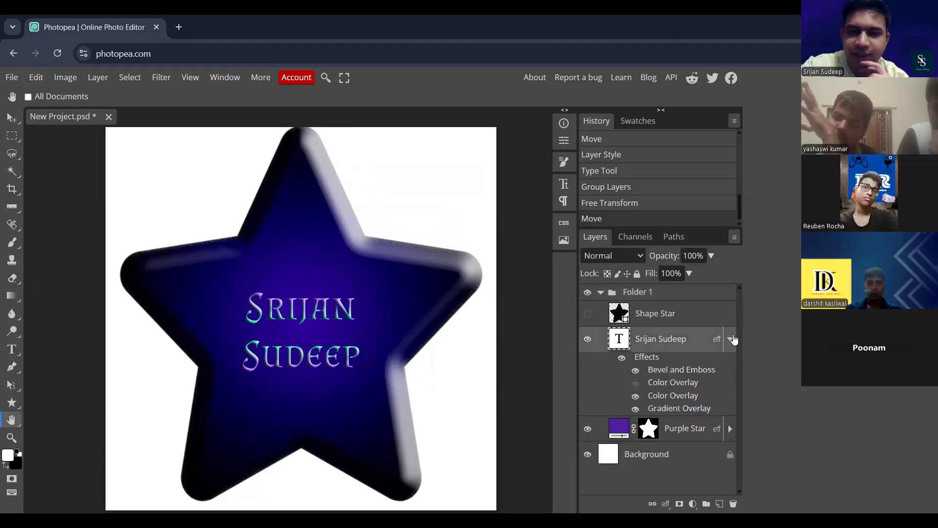
double_click(688, 397)
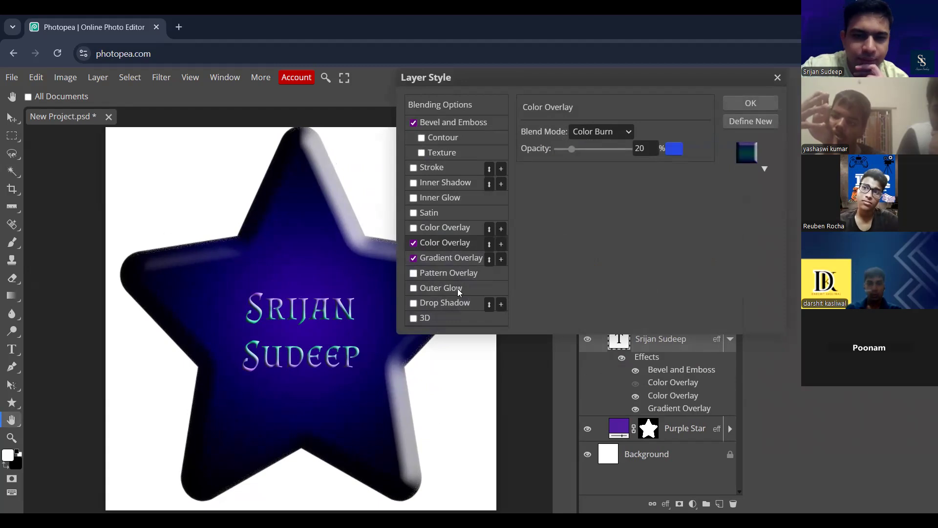
- Try an Outer Glow effect on the name text and switch it off again
left_click(413, 288)
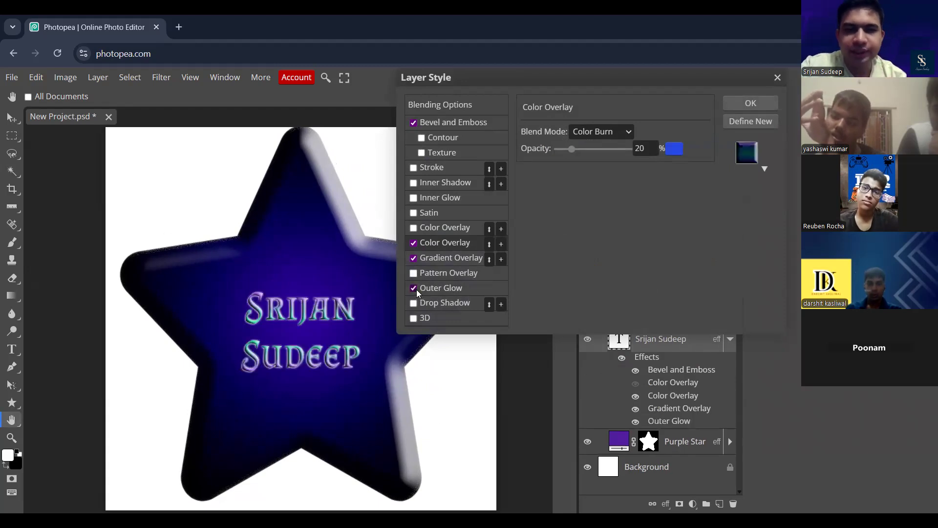
left_click(441, 289)
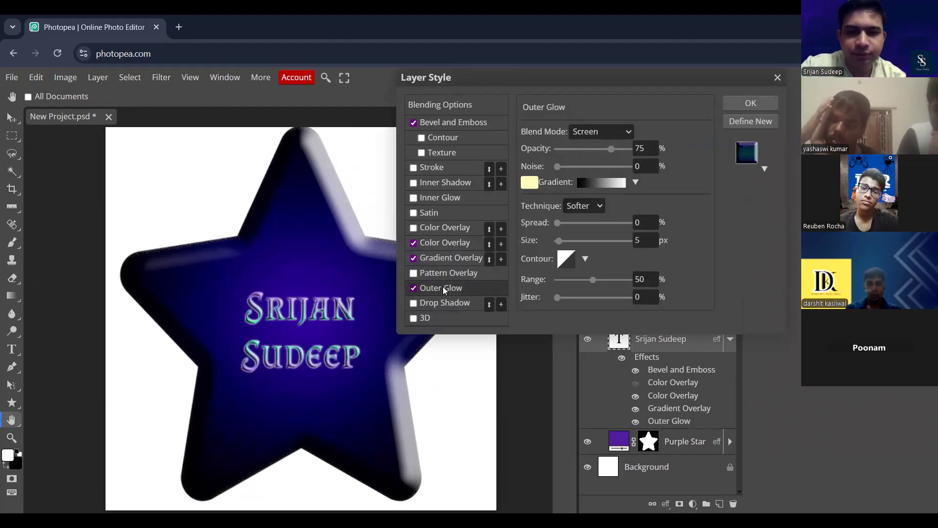
left_click(414, 286)
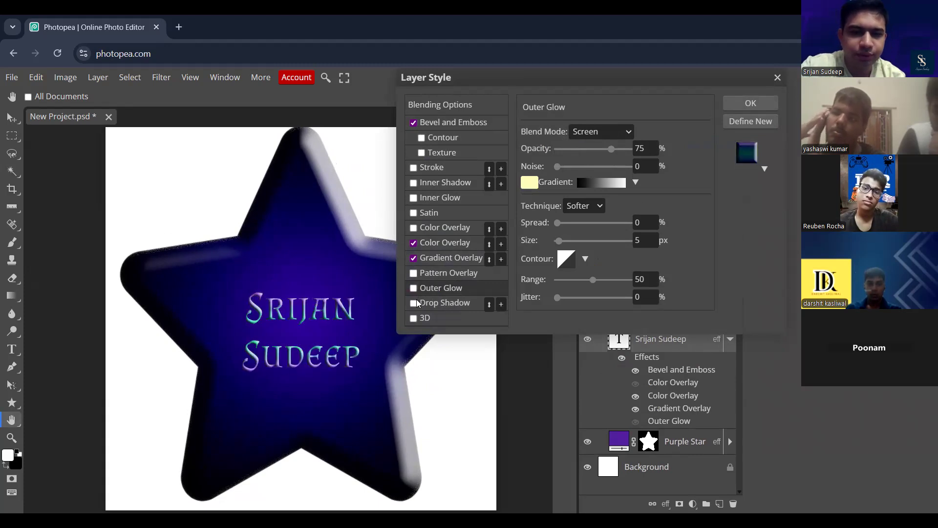
- Add a Drop Shadow to the name text and change its colour to a pale yellow-green
left_click(416, 299)
left_click(457, 305)
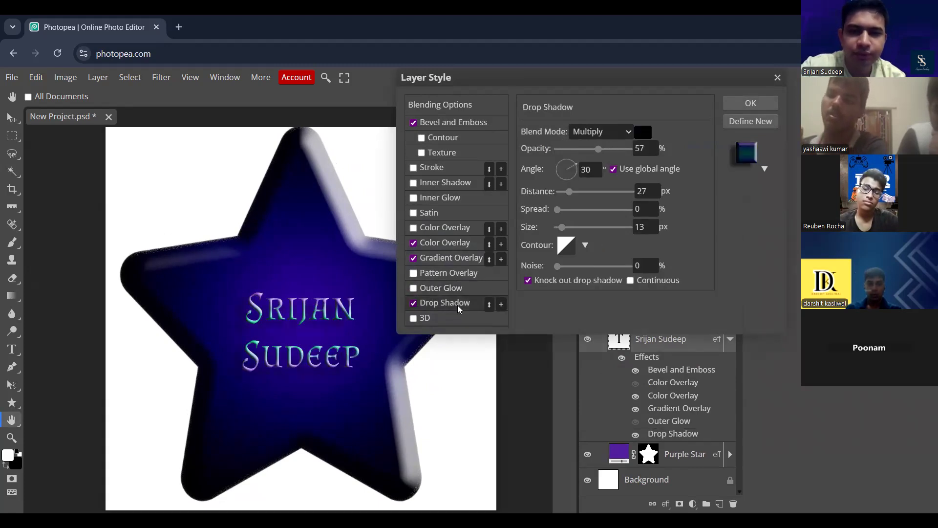
left_click(644, 130)
left_click_drag(599, 168, 600, 130)
left_click_drag(630, 163, 628, 221)
left_click(543, 109)
left_click_drag(542, 108, 517, 104)
left_click(737, 105)
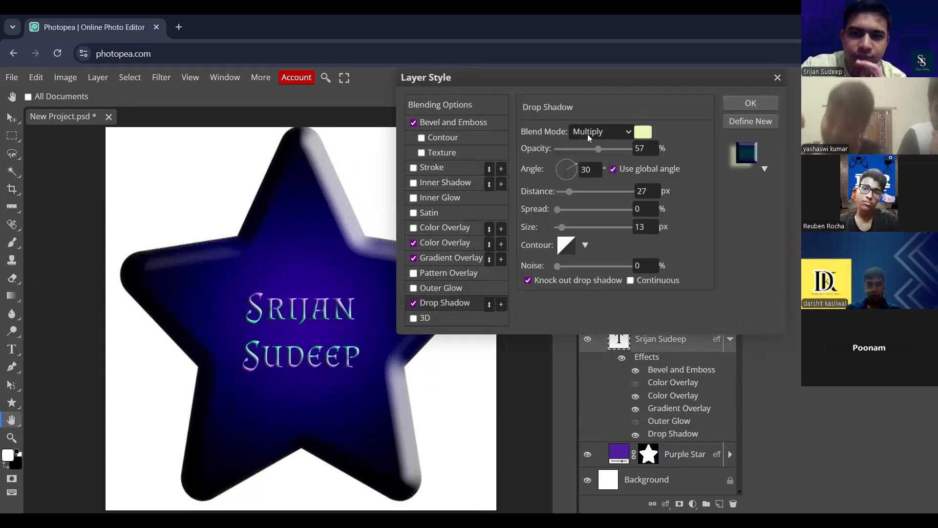
- Try the Darken and Color Burn blend modes on the drop shadow and settle on Screen
left_click(608, 133)
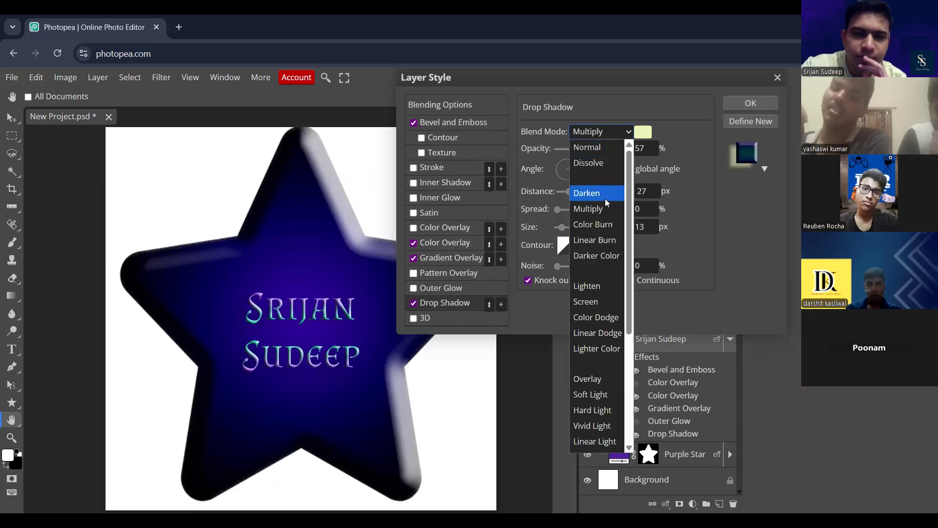
left_click(605, 197)
left_click(610, 133)
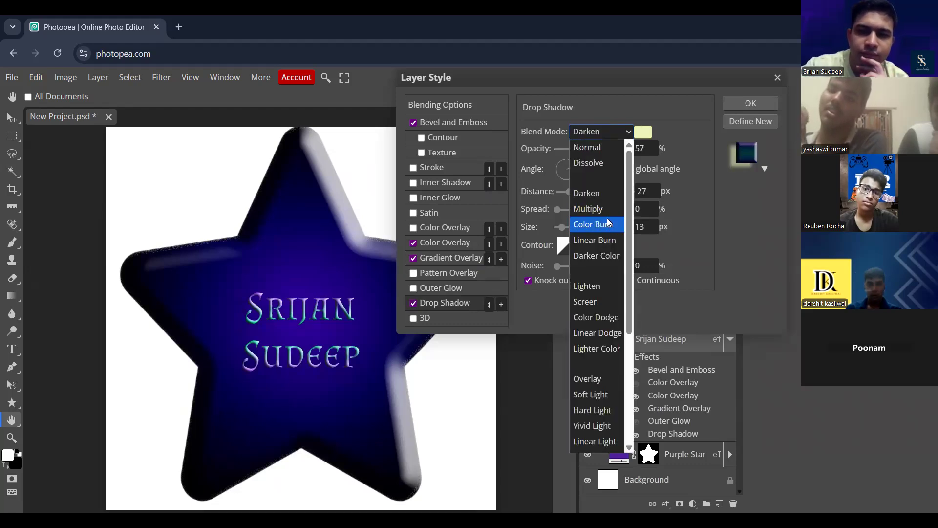
left_click(605, 225)
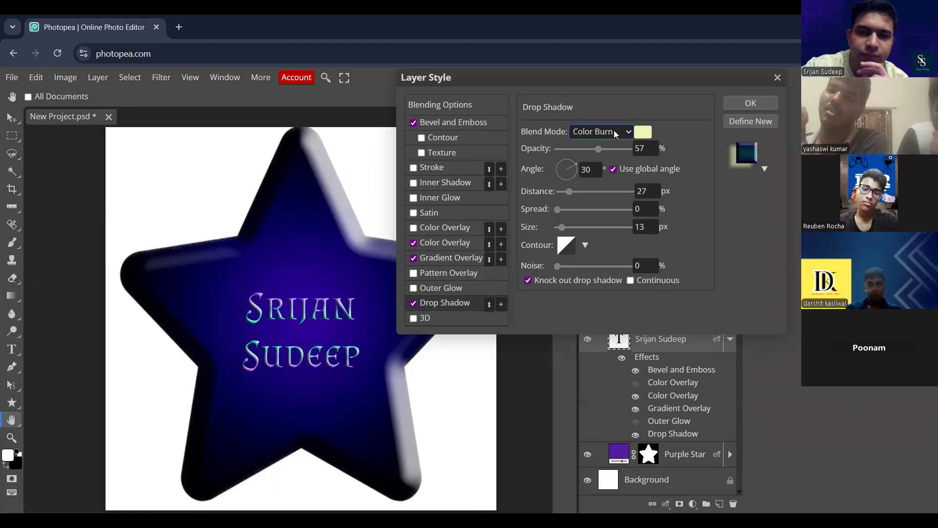
left_click(613, 130)
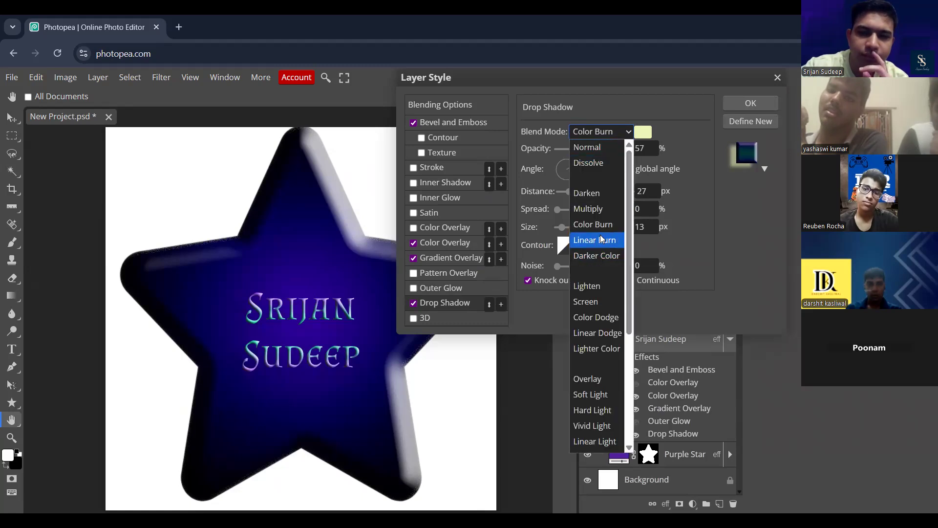
left_click(610, 301)
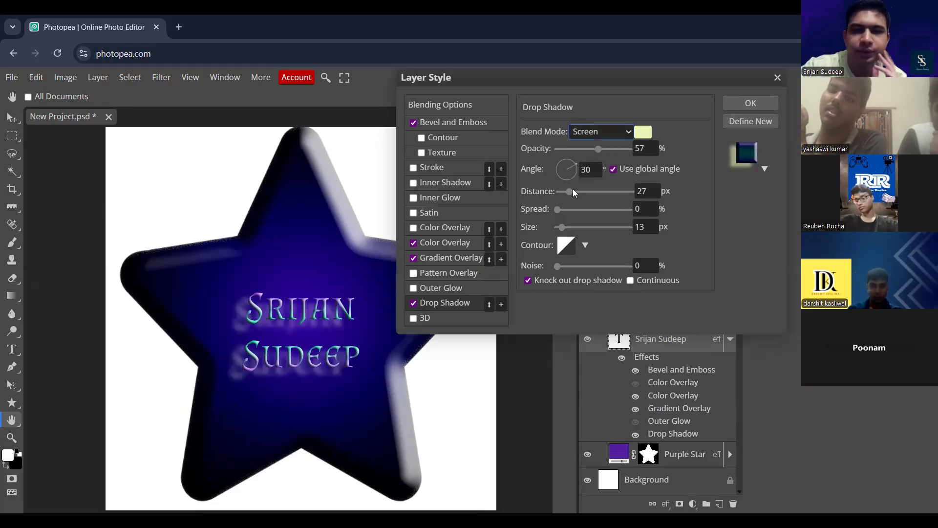
- Set the drop shadow's distance to 30 px, spread 21%, size 16 px, noise 14% and angle 103°, and lower its opacity slightly
left_click_drag(573, 194, 563, 230)
left_click_drag(560, 265, 567, 266)
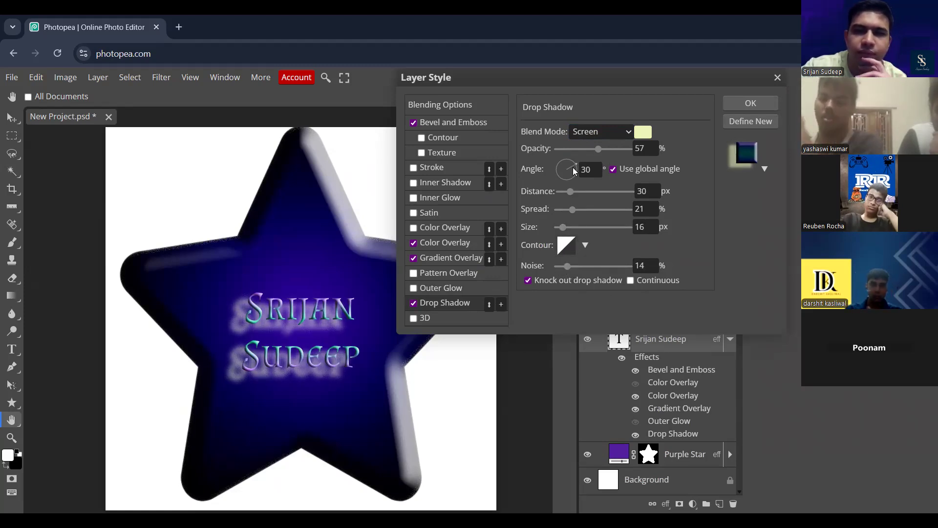
left_click_drag(569, 168, 564, 166)
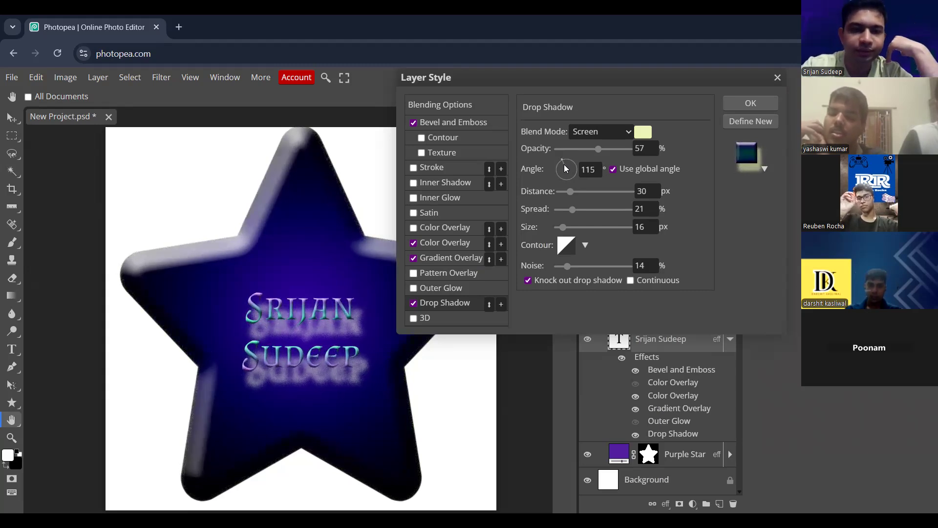
left_click_drag(564, 165, 565, 165)
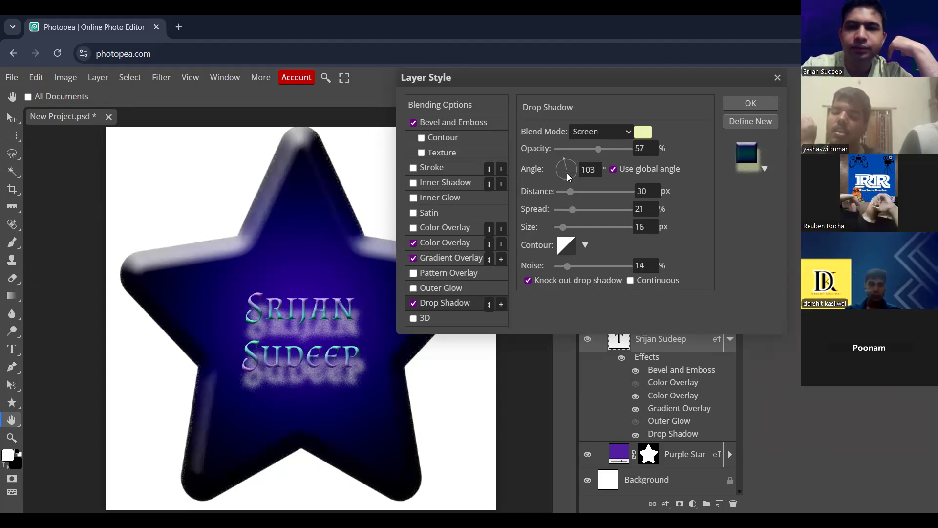
mouse_move(598, 149)
left_mouse_down()
mouse_move(572, 150)
mouse_move(627, 150)
mouse_move(590, 150)
left_mouse_up()
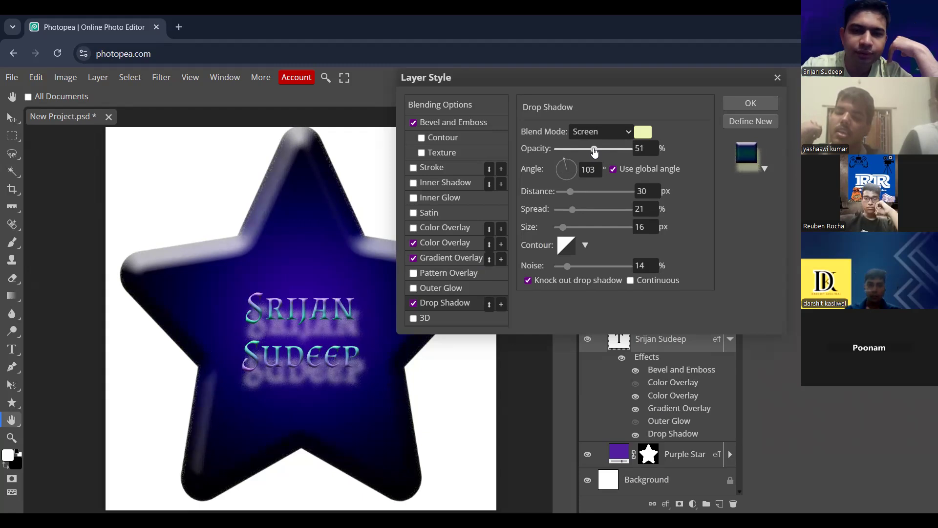
- Enable Outer Glow on the name text with 4% spread and a size of 33 px, and apply the layer style
left_click(450, 290)
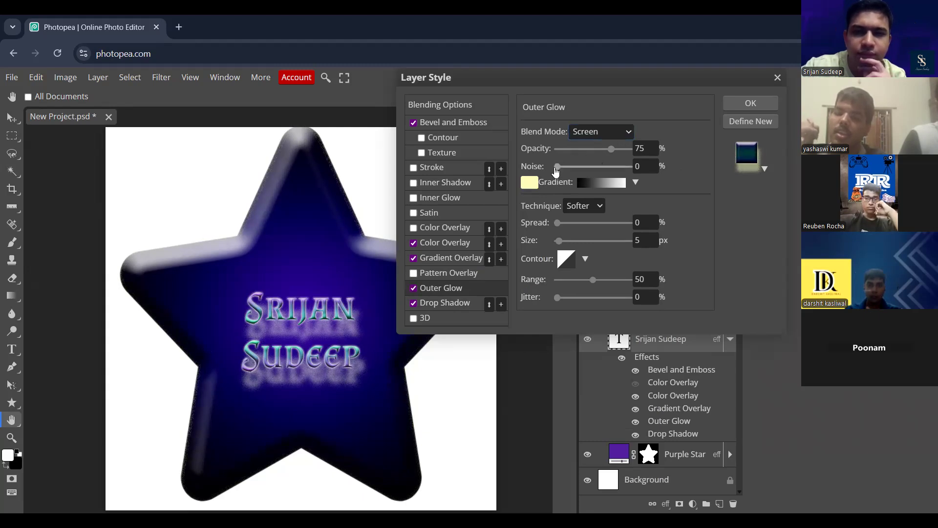
mouse_move(557, 223)
left_mouse_down()
mouse_move(597, 226)
mouse_move(557, 224)
mouse_move(569, 240)
mouse_move(561, 223)
left_mouse_up()
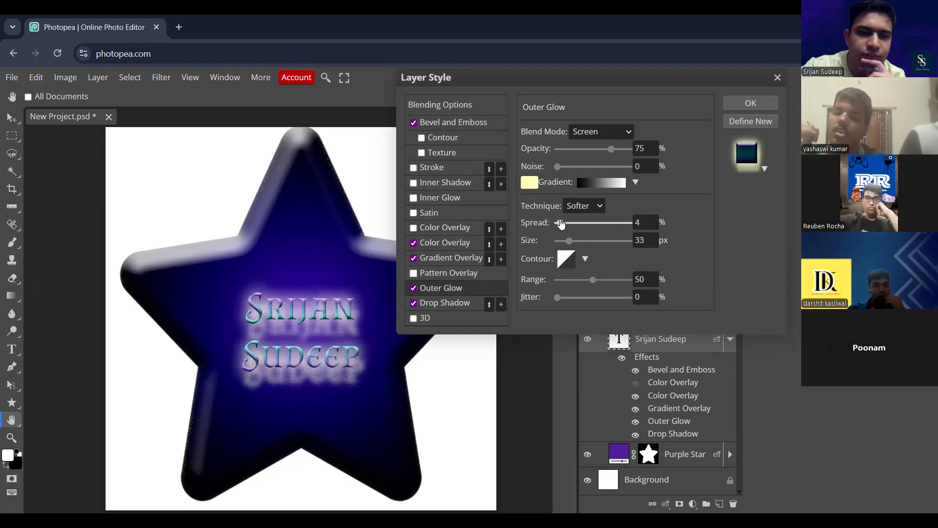
left_click(749, 104)
- Inspect the name text's glow up close and reduce the Outer Glow to 3% spread and 31 px size
scroll(429, 309, "up", 3)
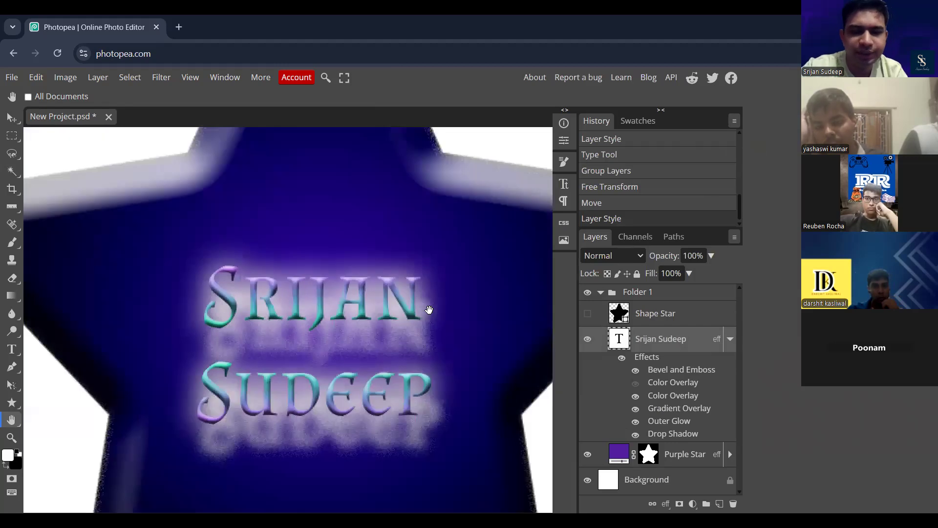
scroll(430, 310, "down", 2)
scroll(429, 310, "up", 2)
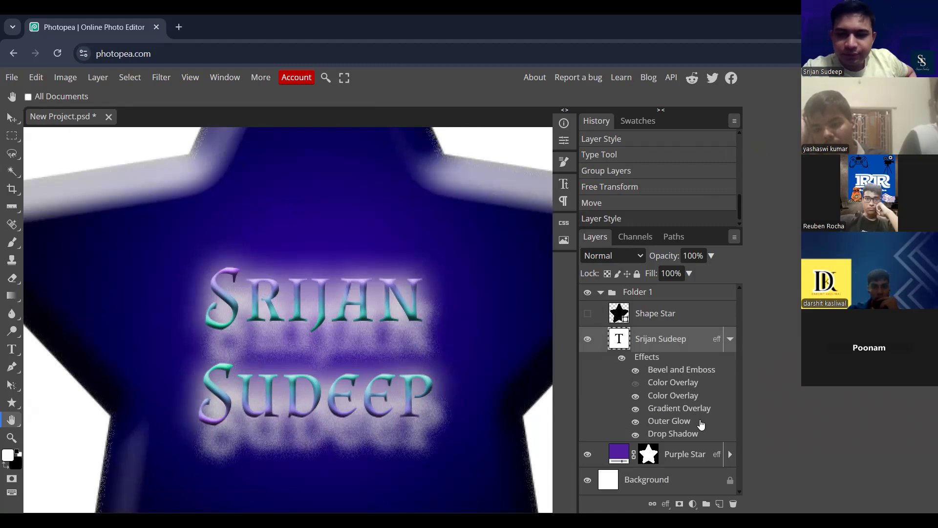
double_click(683, 423)
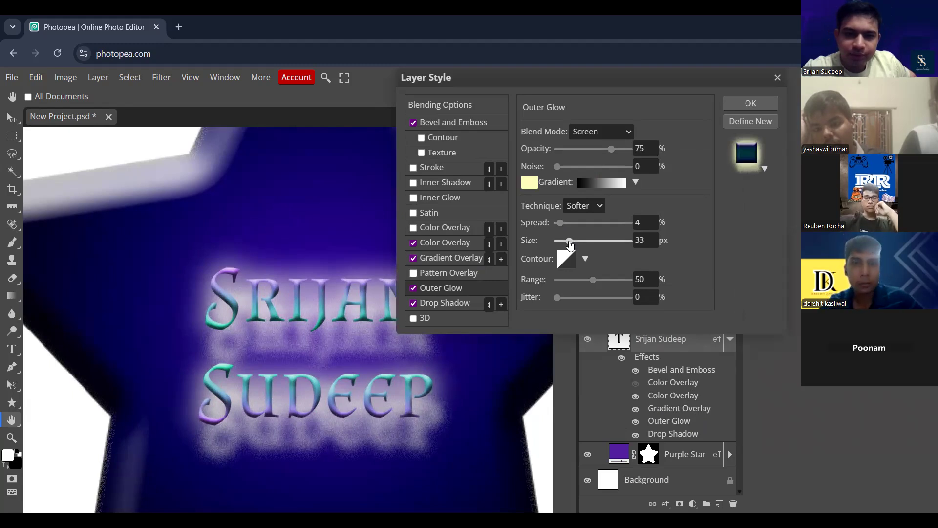
left_click_drag(563, 225, 568, 243)
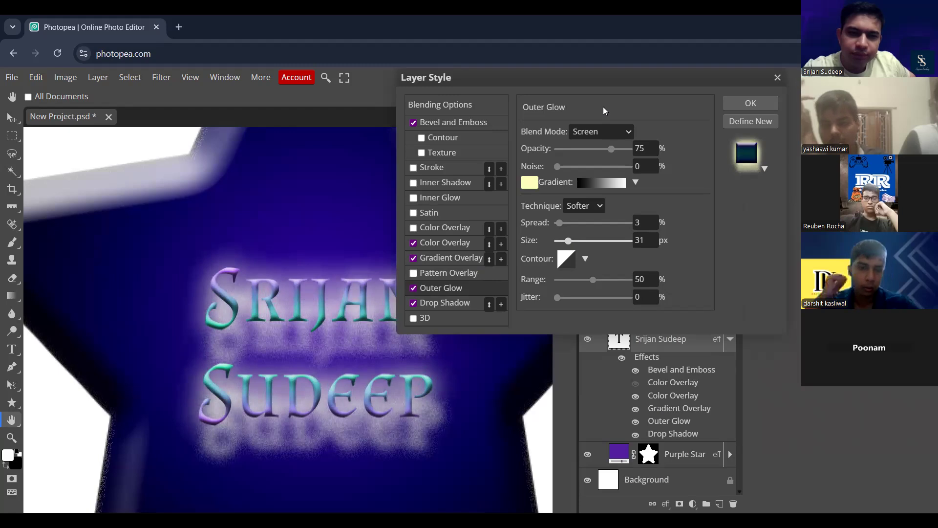
left_click(742, 107)
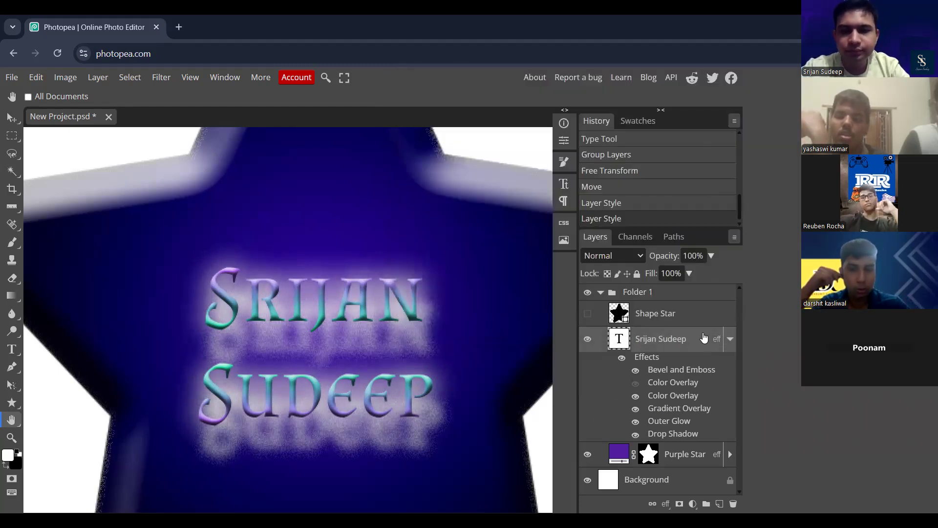
- Check the finished text at different zoom levels and collapse its effects list and Folder 1
left_click(731, 339)
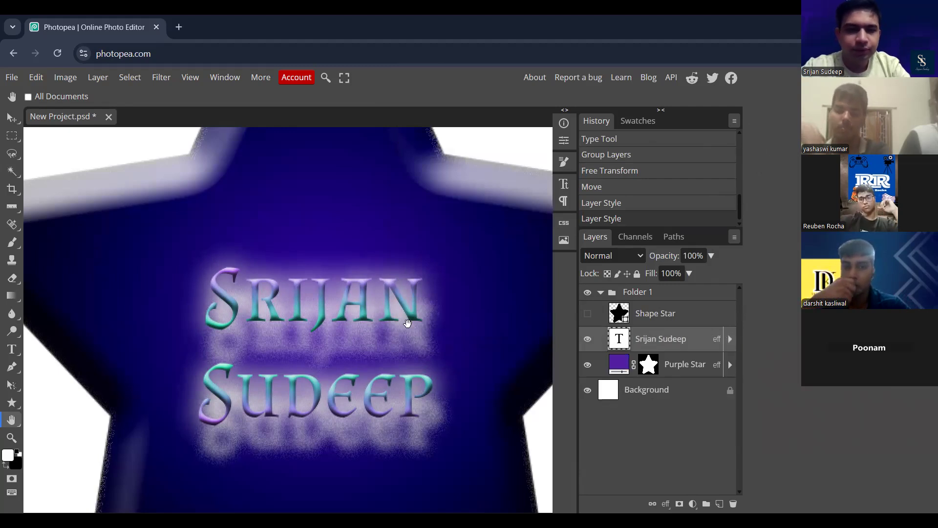
key("ctrl+0")
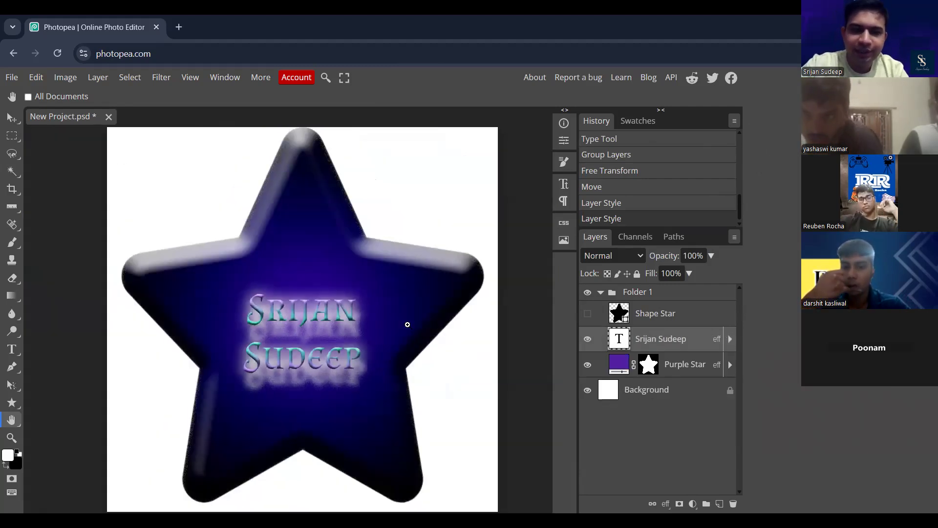
key("ctrl+plus")
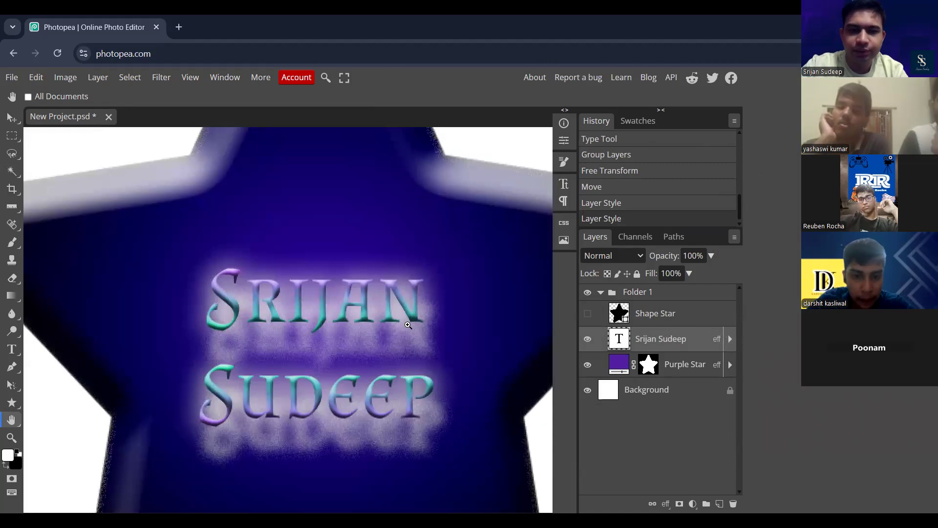
key("ctrl+minus")
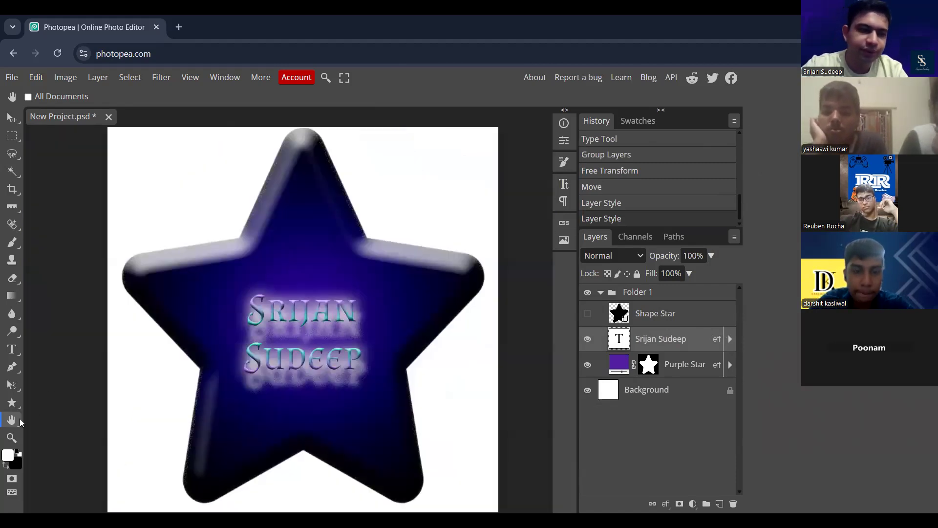
left_click(730, 340)
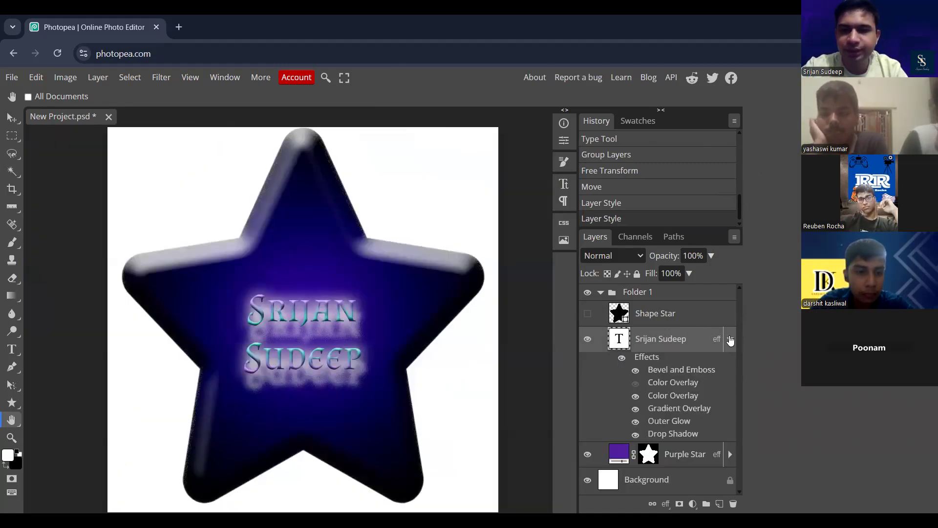
left_click(730, 340)
left_click(672, 313)
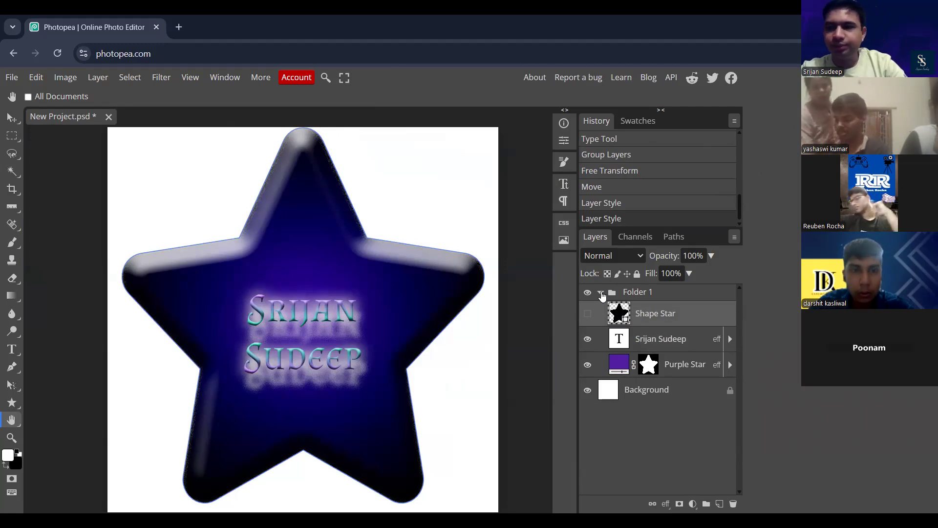
left_click(601, 293)
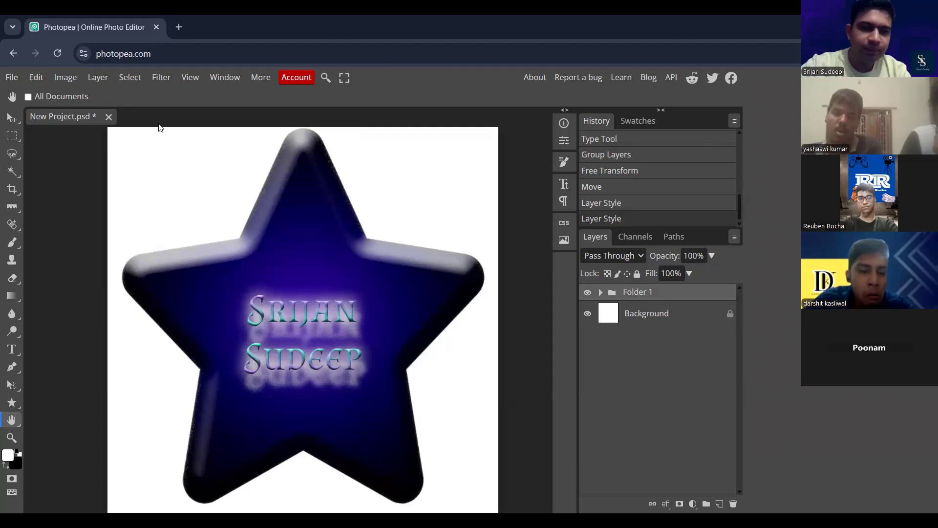
- Hide the white Background layer so that the star sits on transparency
left_click(588, 314)
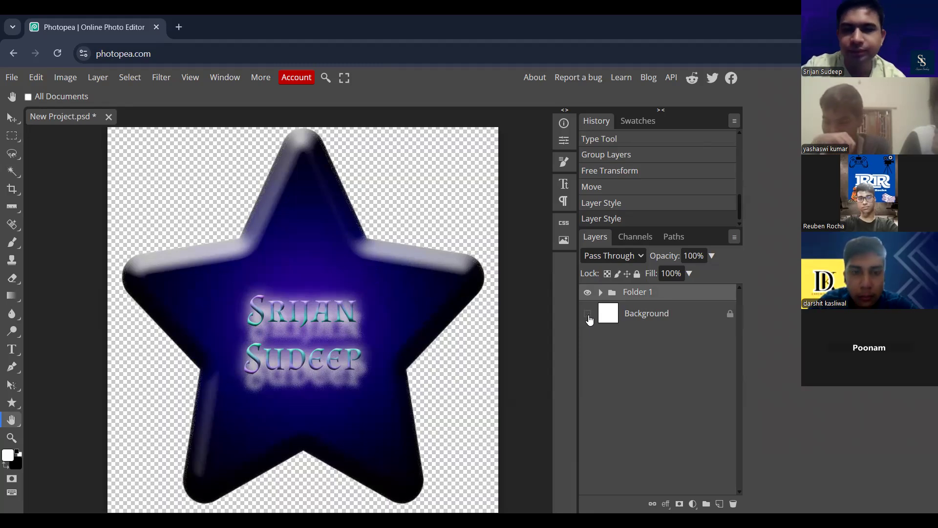
left_click(589, 315)
left_click(590, 315)
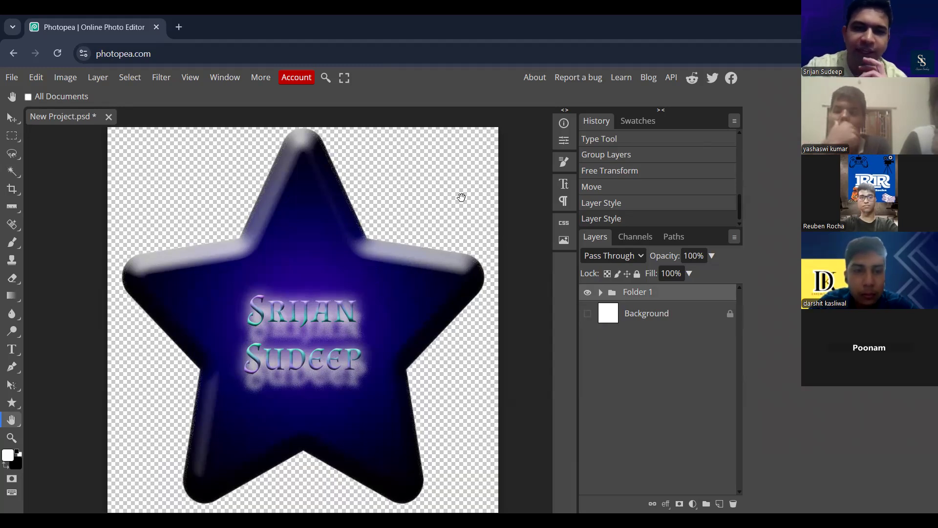
- Save the document as a PSD in Downloads, named with the designer's full name followed by "Star Logo"
left_click(9, 79)
left_click(69, 213)
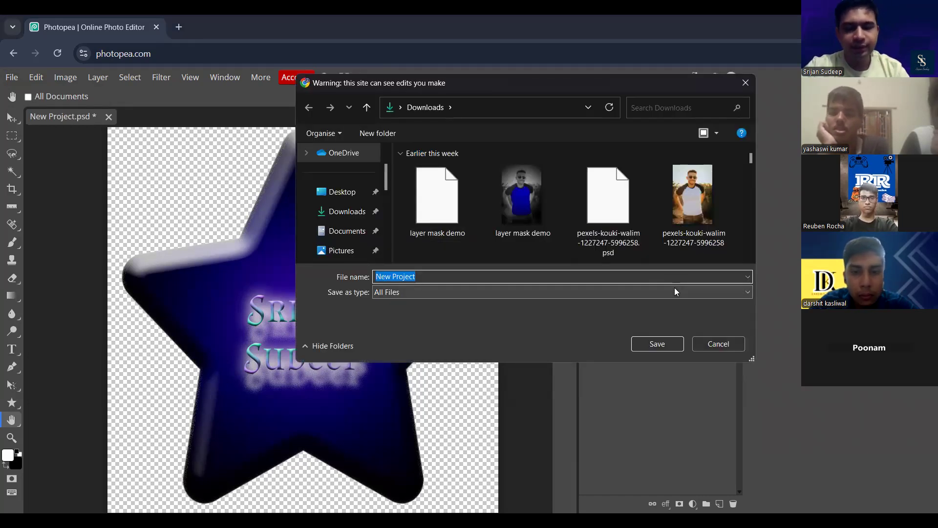
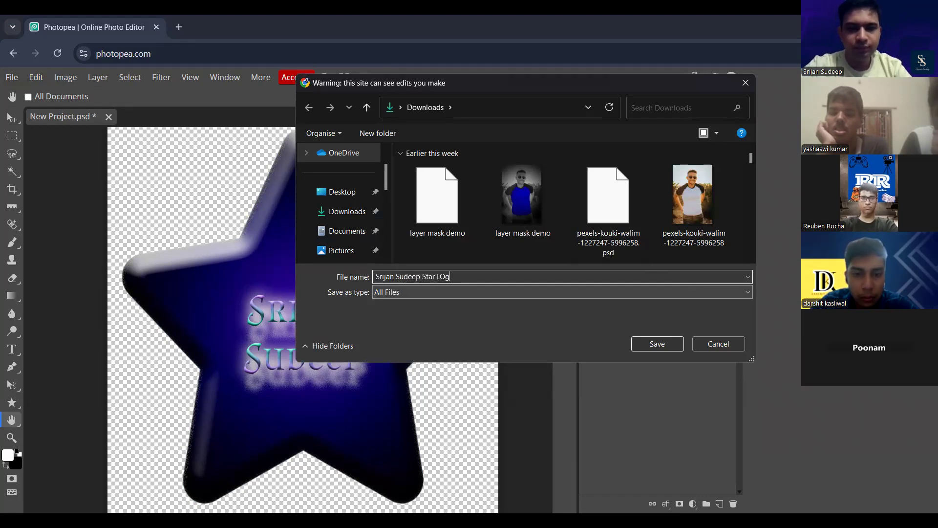
type("ogo")
key("Return")
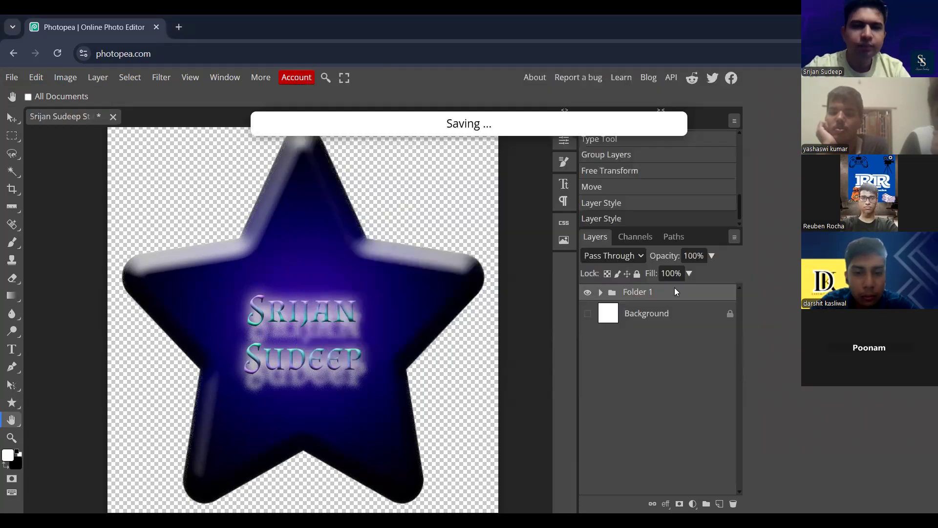
- Save the star logo document again under its existing file name
left_click(12, 77)
mouse_move(81, 238)
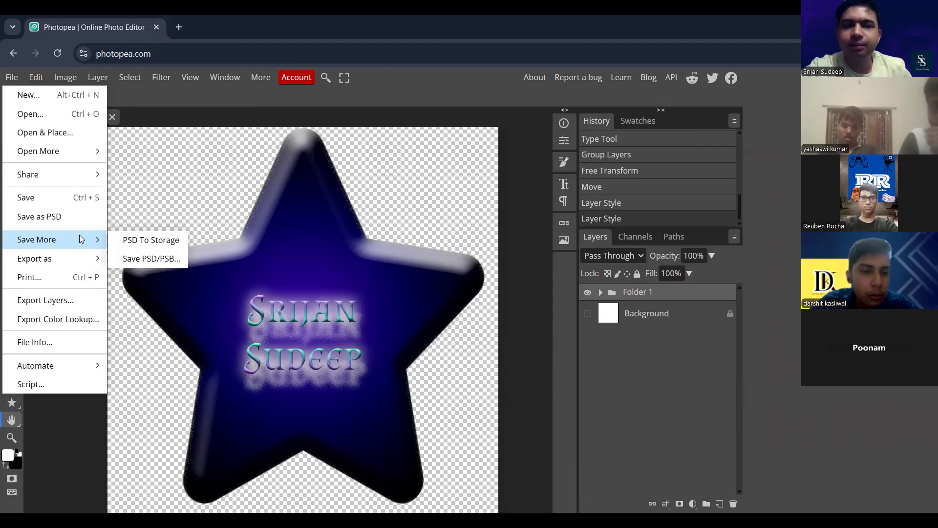
left_click(77, 197)
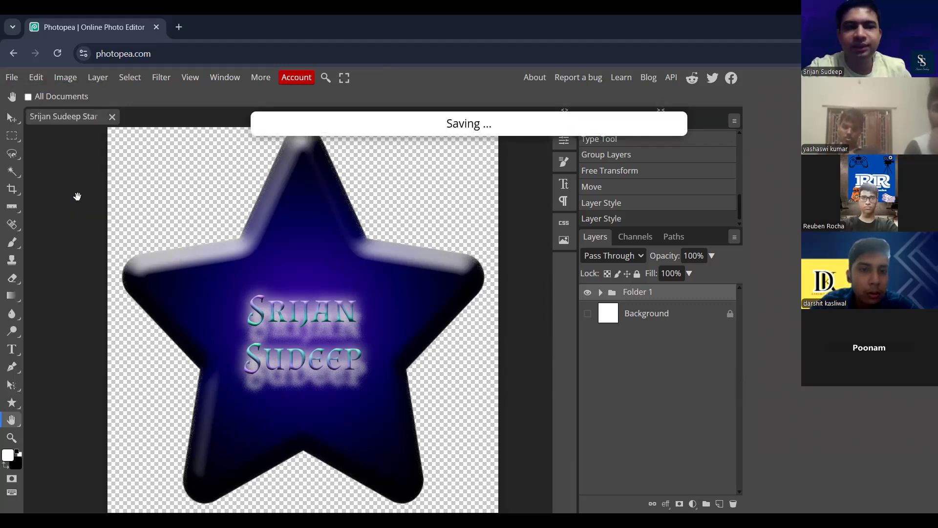
- Export the star logo as an 800 × 800 px PNG at 100% quality
left_click(9, 79)
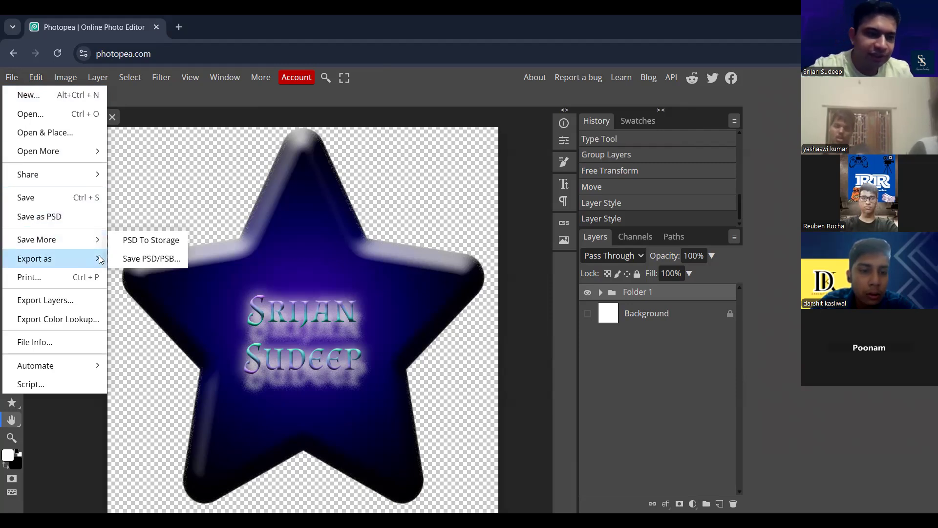
mouse_move(99, 255)
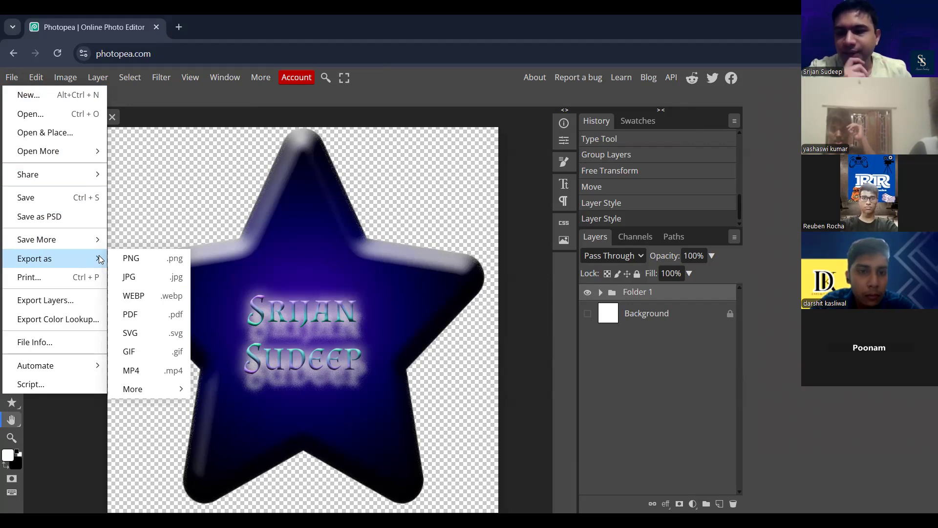
left_click(149, 259)
left_click(469, 161)
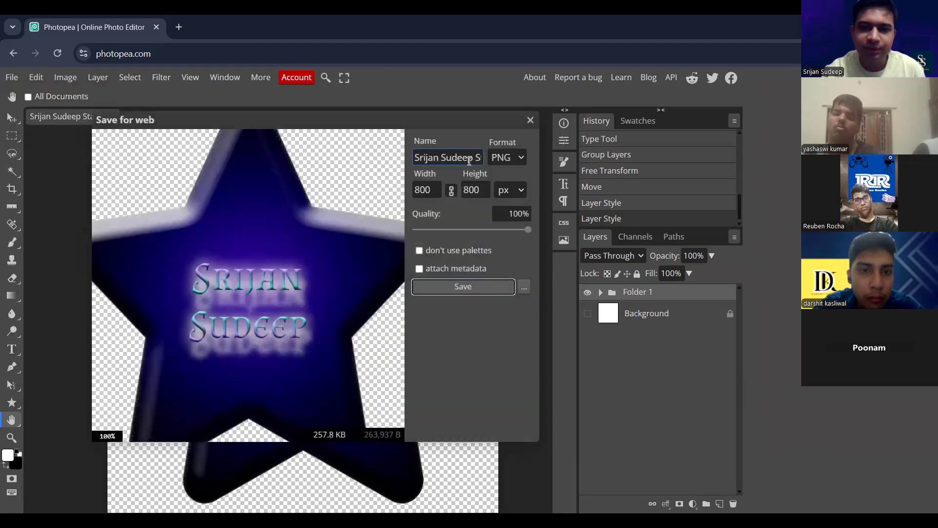
left_click(481, 288)
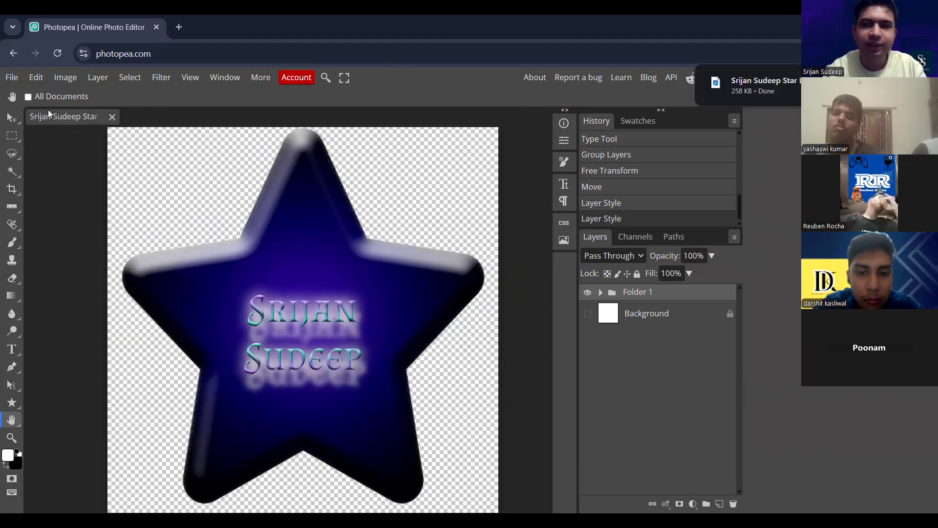
- Export the star logo as an 800 × 800 px JPG at 70% quality
left_click(11, 78)
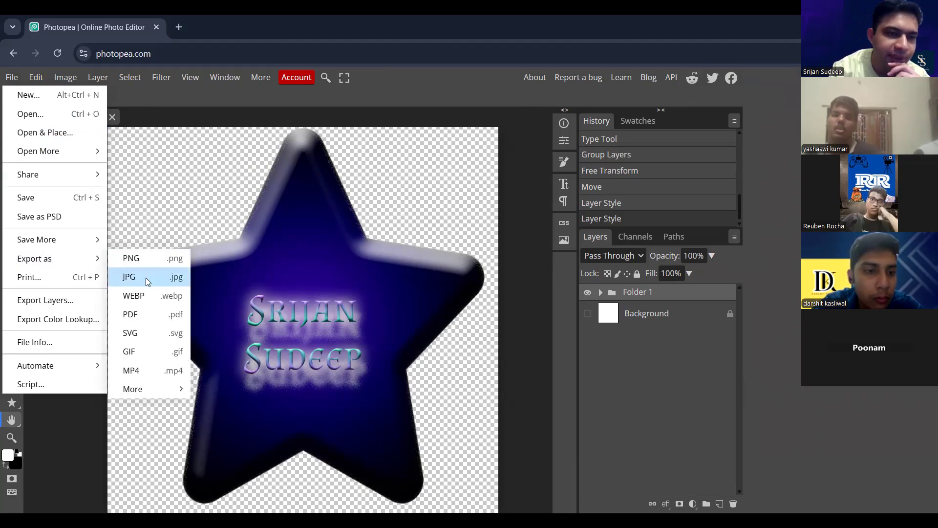
left_click(146, 278)
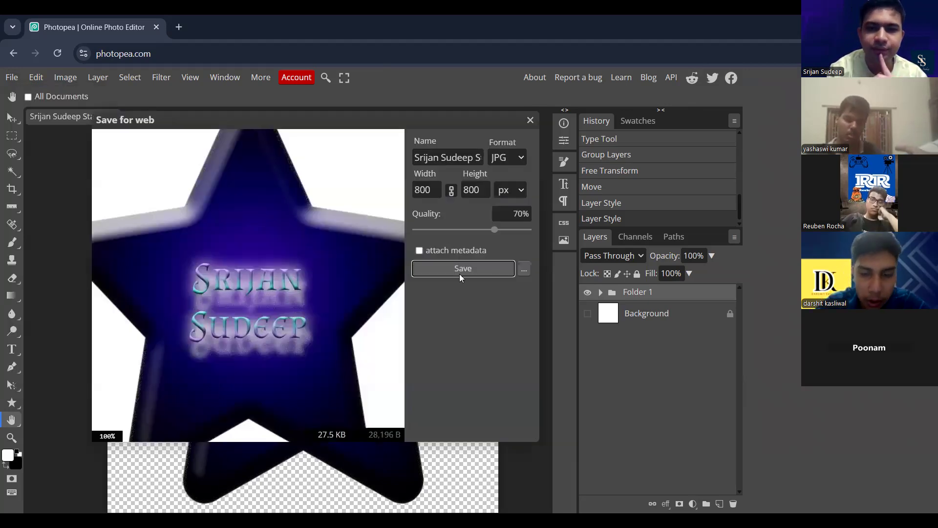
left_click(484, 268)
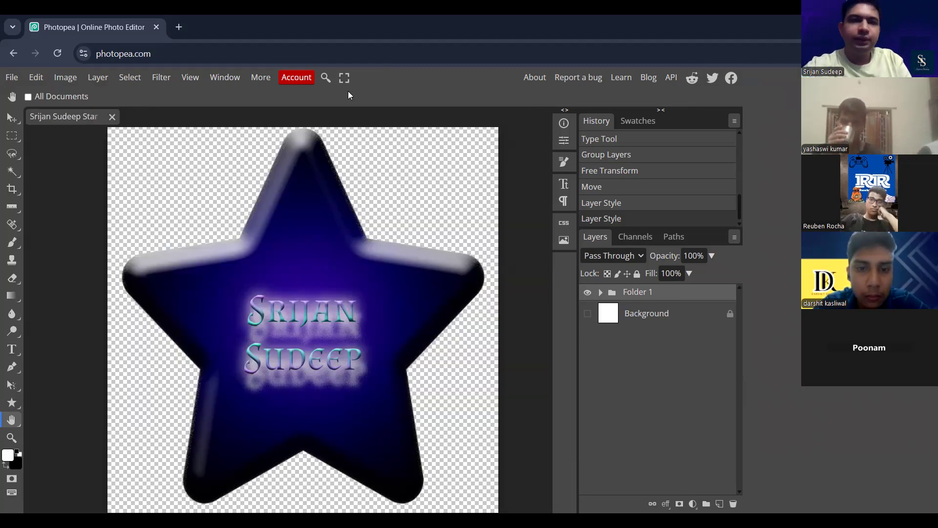
- Open the exported PNG of the star logo from Downloads as a separate document
left_click(12, 77)
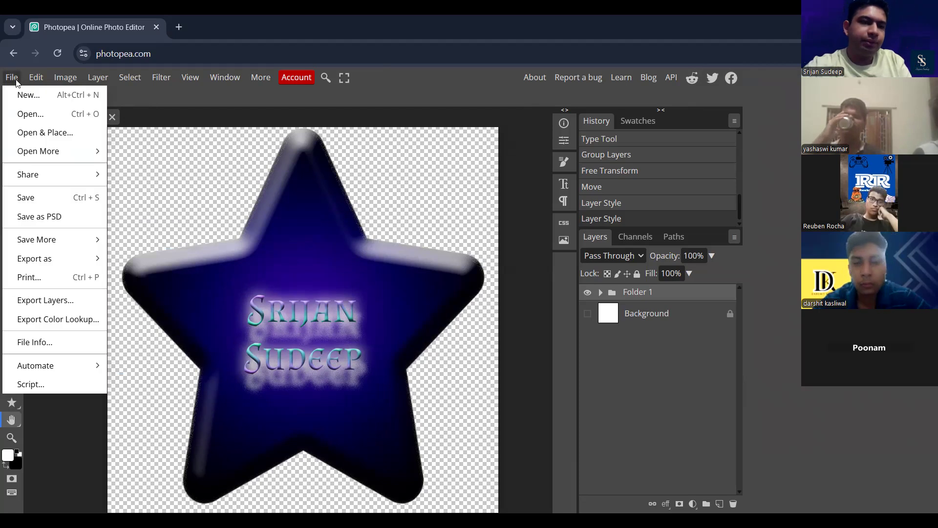
left_click(38, 114)
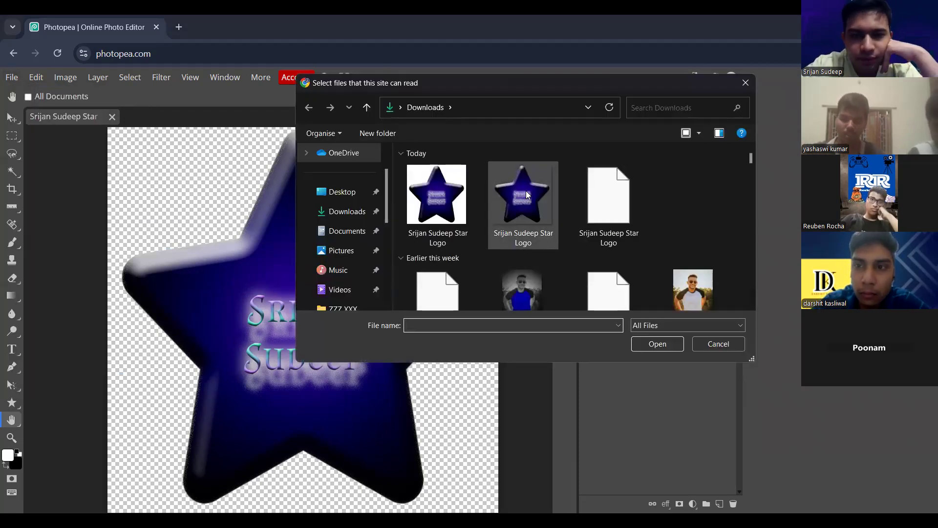
left_click(536, 225)
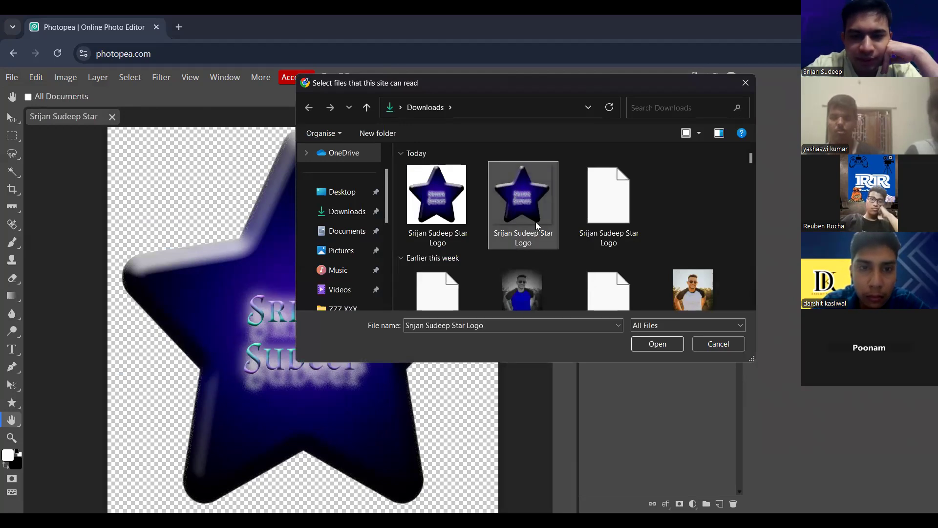
key("Return")
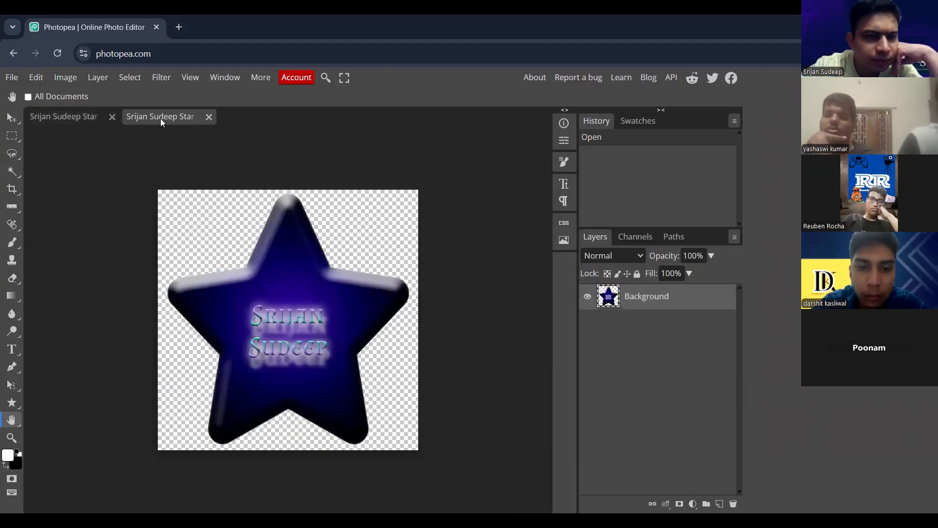
- Open the exported JPG of the star logo from Downloads as another document
left_click(11, 78)
left_click(47, 119)
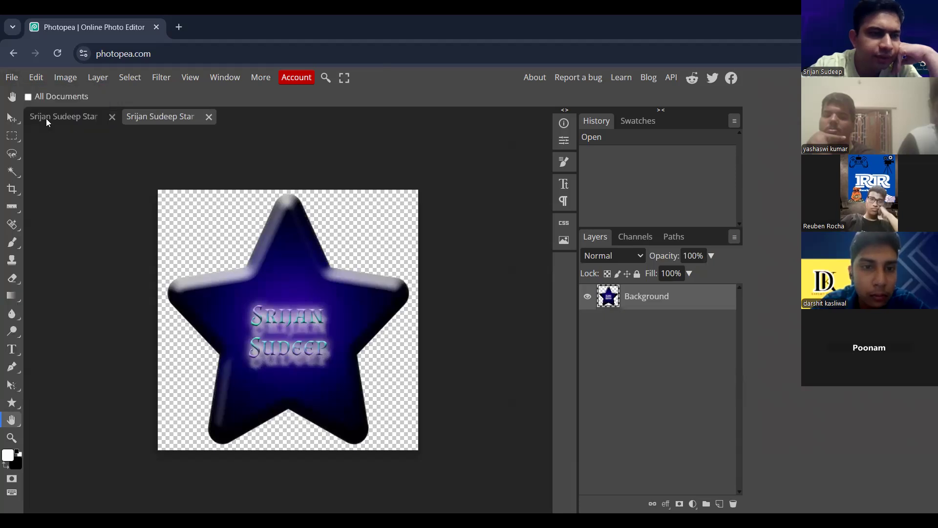
left_click(430, 195)
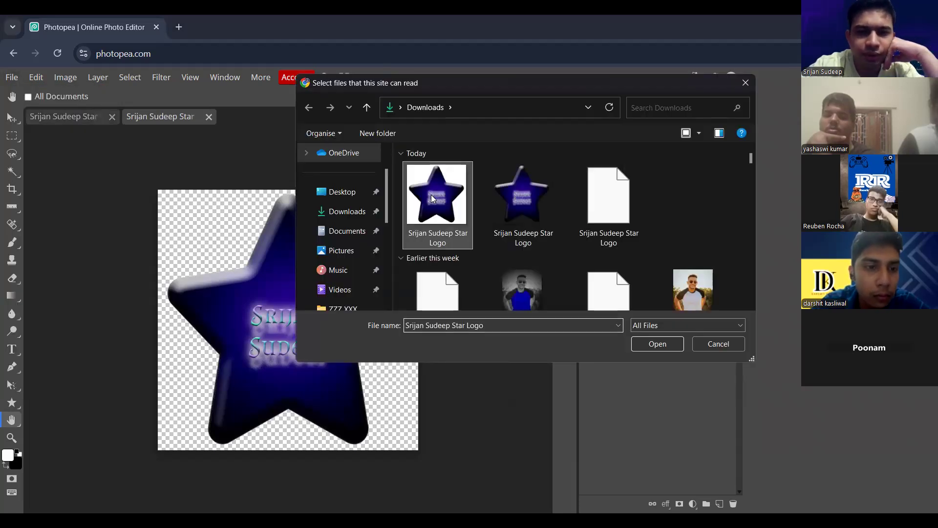
left_click(659, 342)
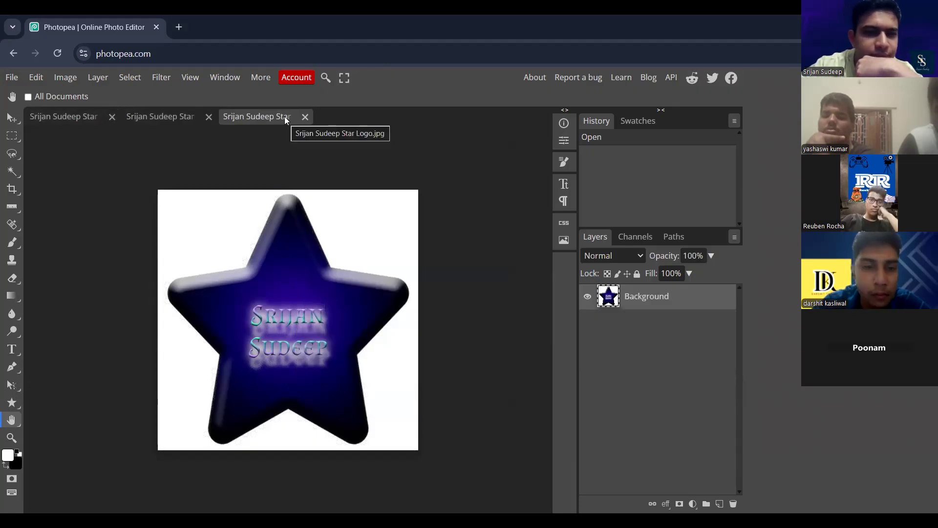
- Save and close the original layered star document, and view the opened PNG and JPG in turn for comparison
left_click(89, 128)
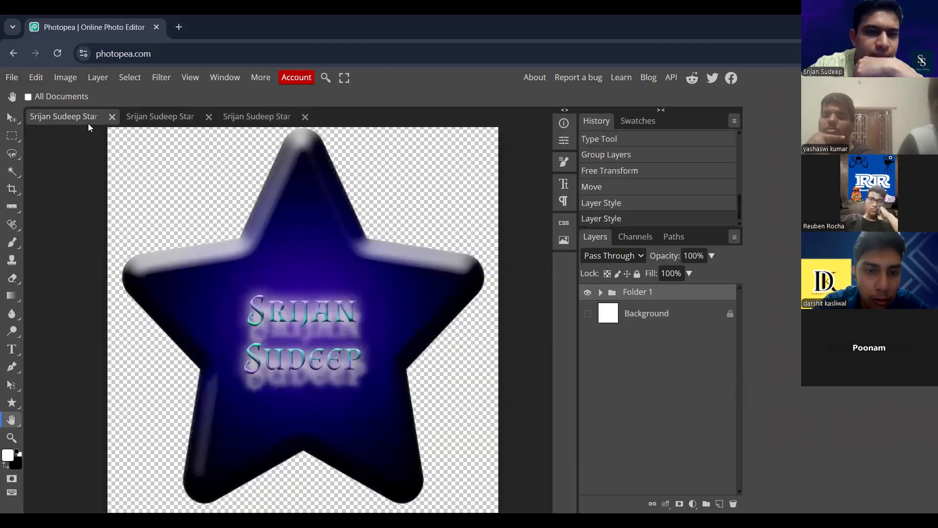
left_click(8, 79)
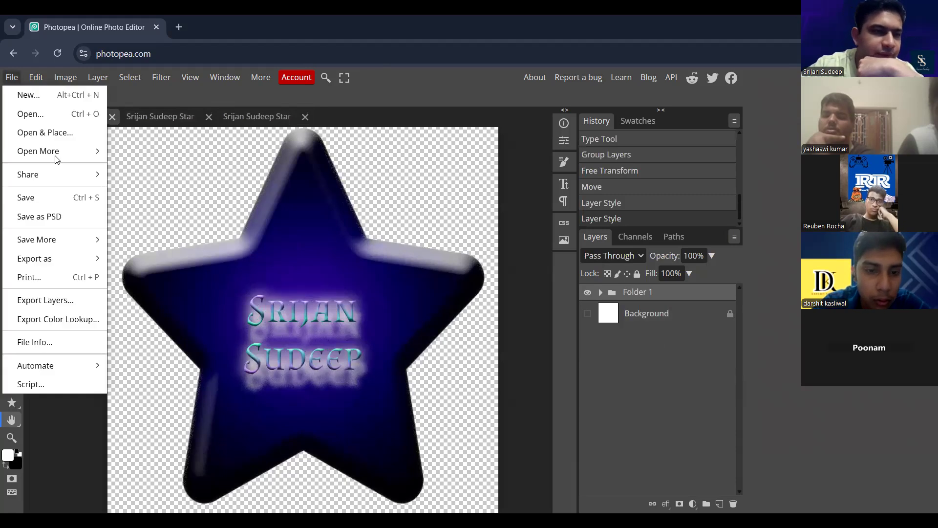
left_click(76, 194)
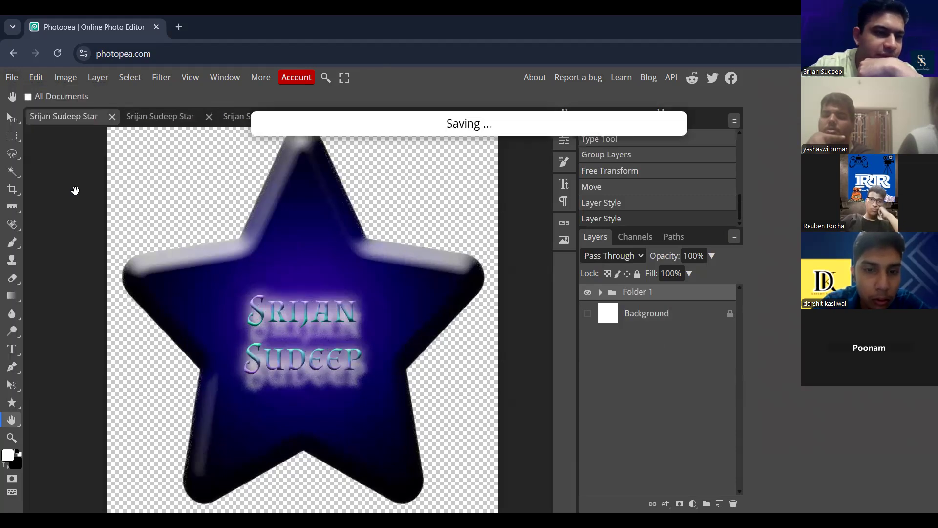
left_click(112, 117)
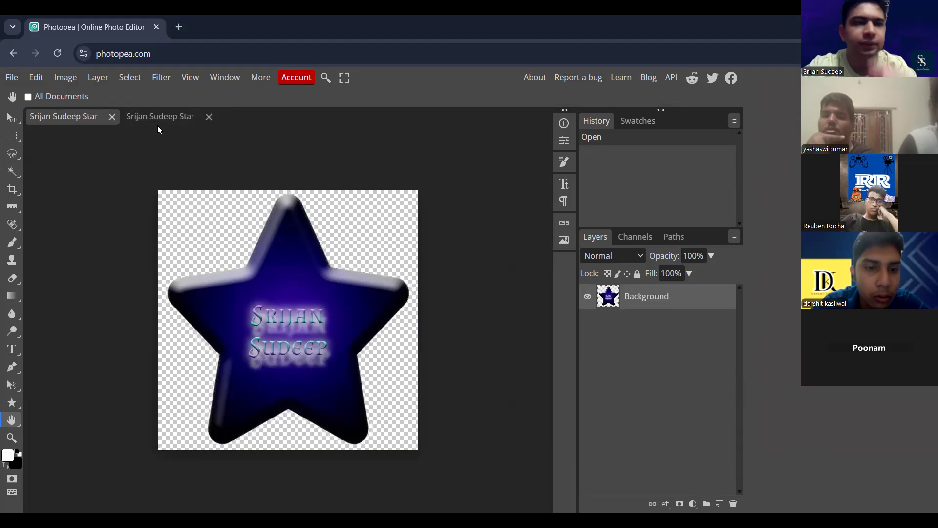
left_click(157, 121)
left_click(85, 118)
left_click(182, 116)
- Create a new 800 × 800 px project at 72 DPI and fill its Background layer with black
left_click(12, 78)
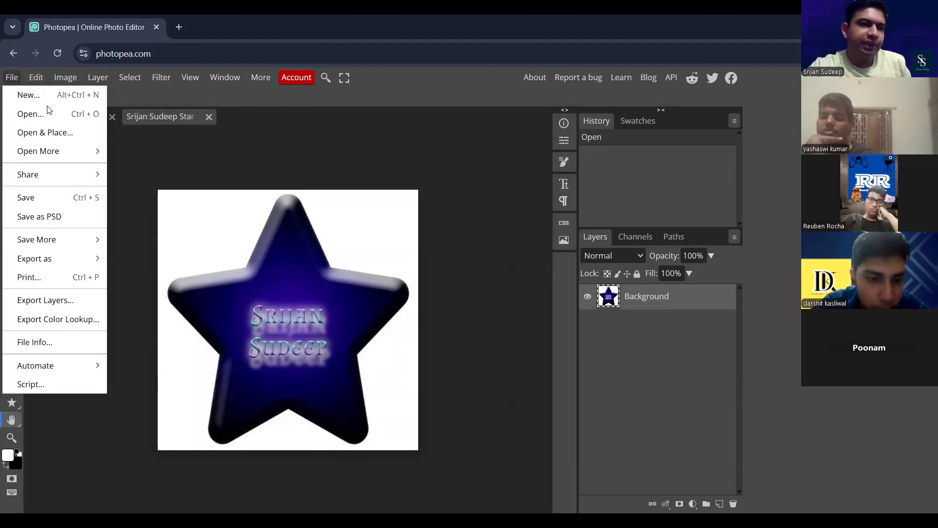
left_click(47, 97)
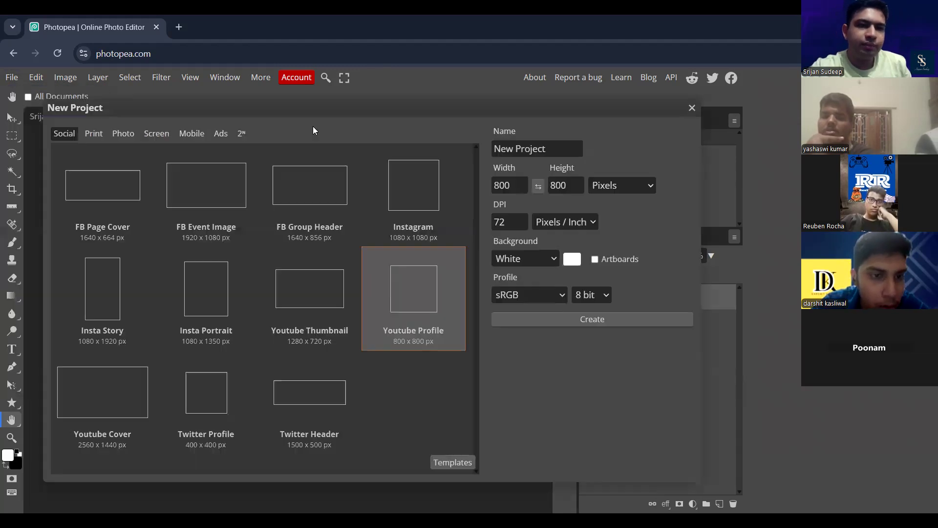
left_click(572, 319)
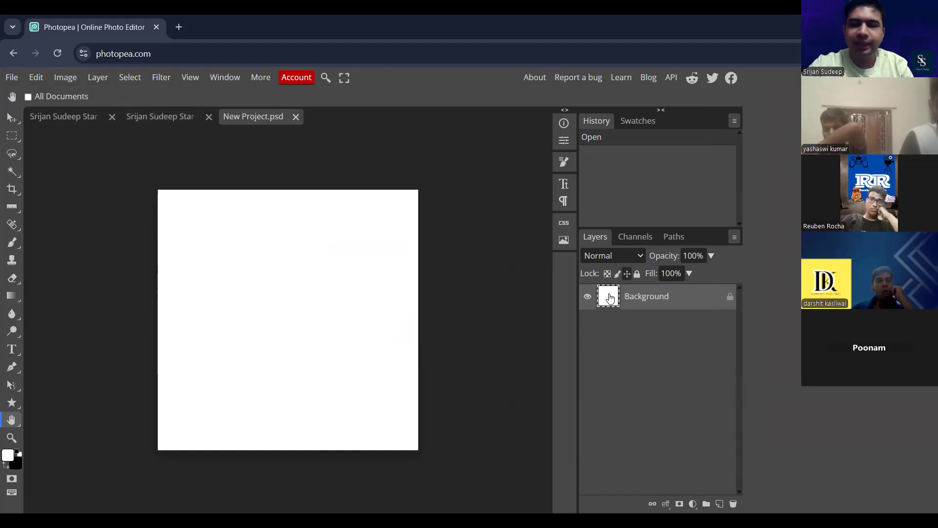
key("ctrl+BackSpace")
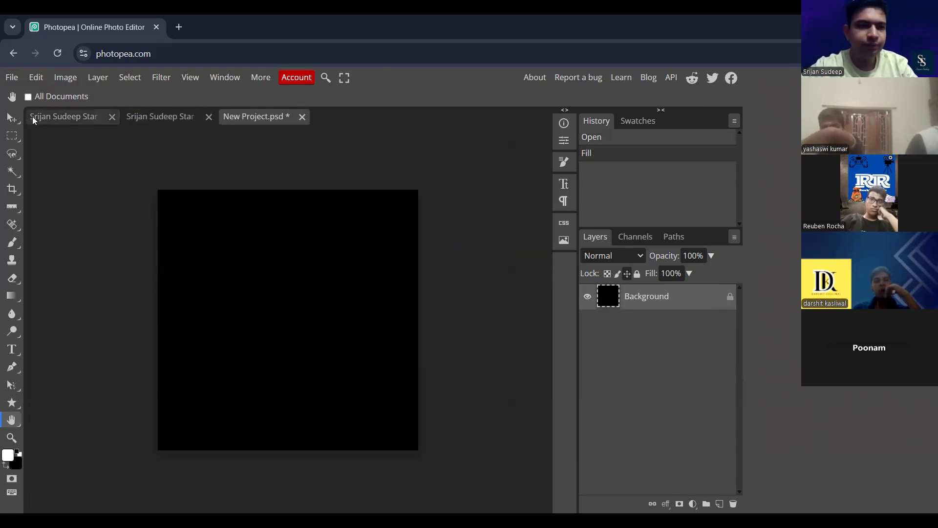
- Copy the transparent star from the PNG document into the new black project with the Move tool
key("v")
left_click(81, 116)
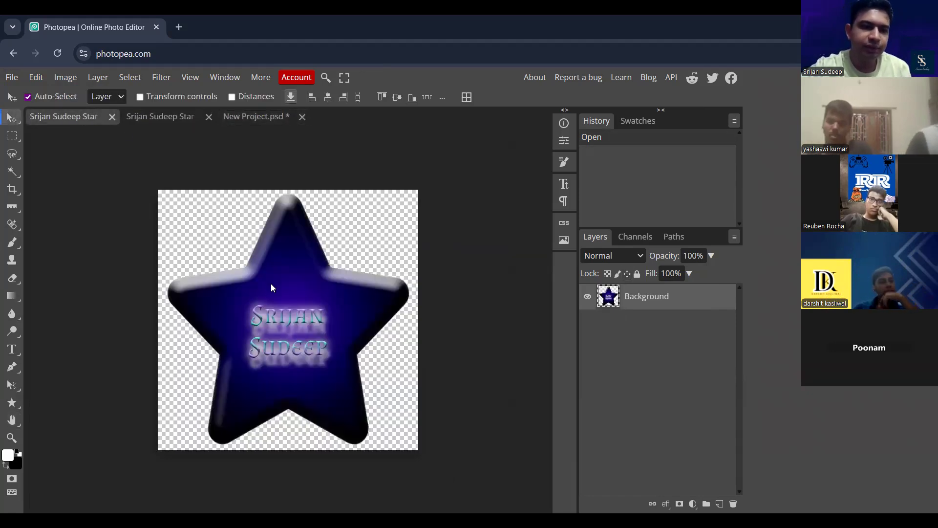
left_click_drag(271, 283, 244, 229)
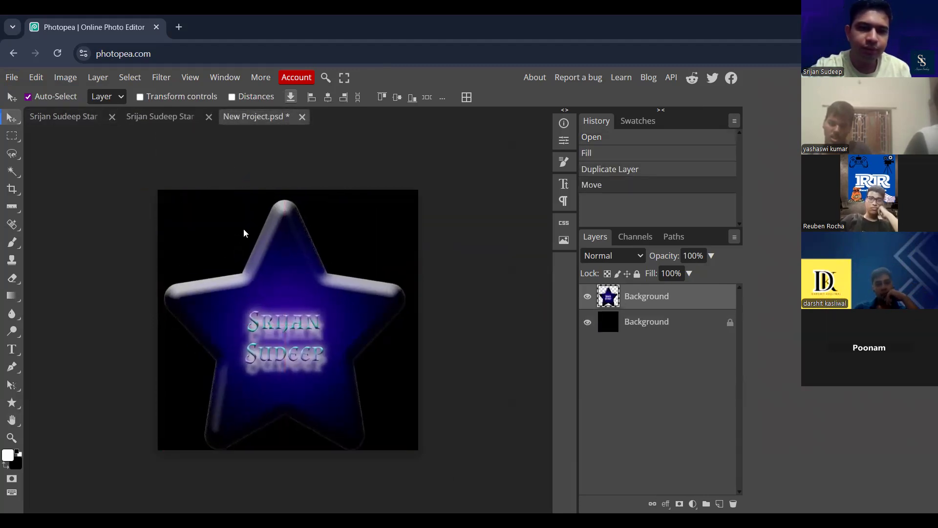
- Add a yellow-green (#c8e510) color fill layer between the black background and the star, and centre the star on the canvas
left_click(610, 330)
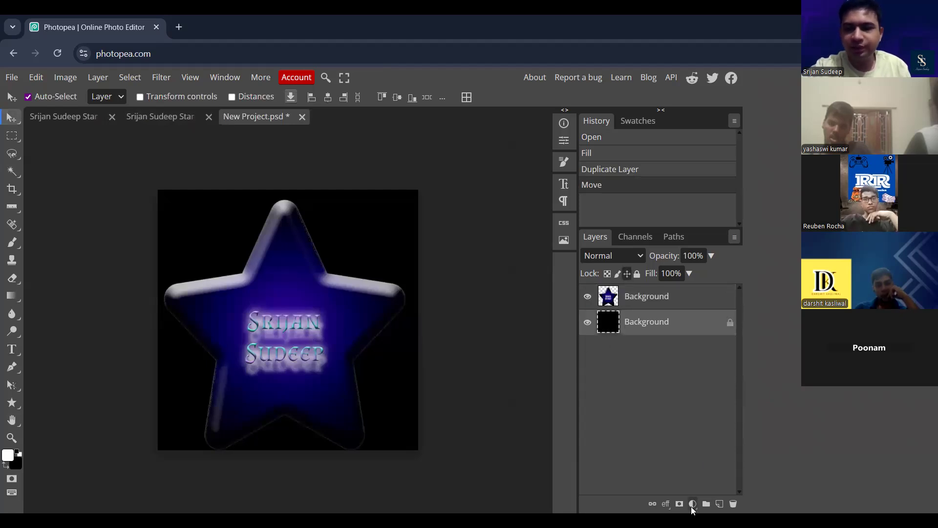
left_click(693, 506)
left_click(657, 109)
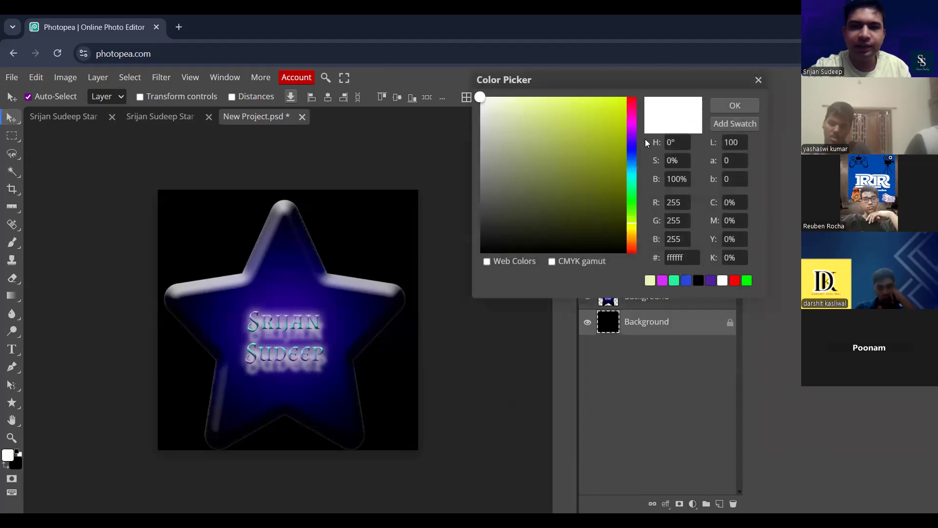
left_click_drag(602, 142, 617, 112)
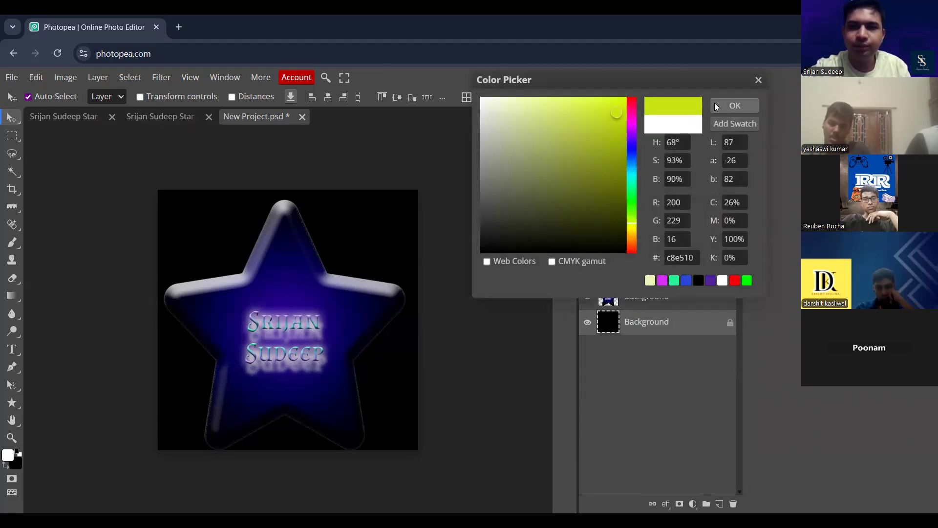
left_click(714, 105)
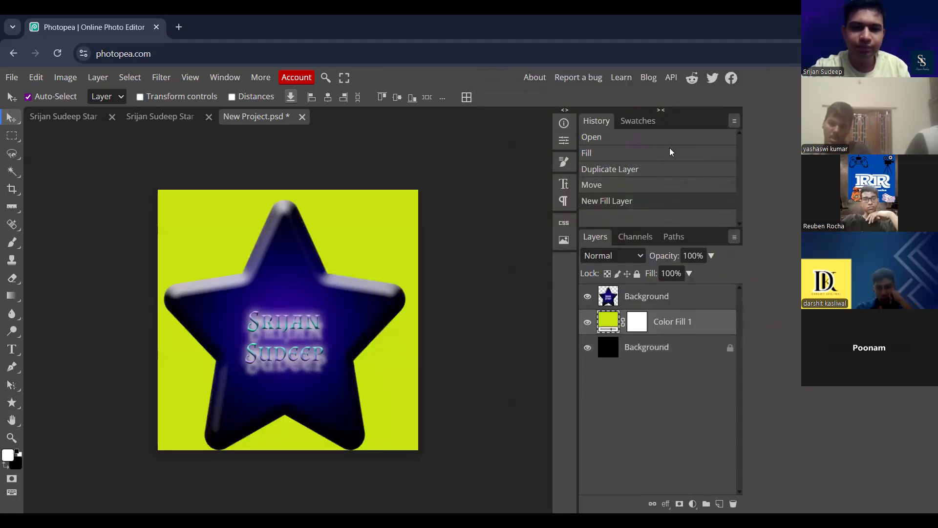
left_click(647, 296)
left_click_drag(343, 316, 346, 316)
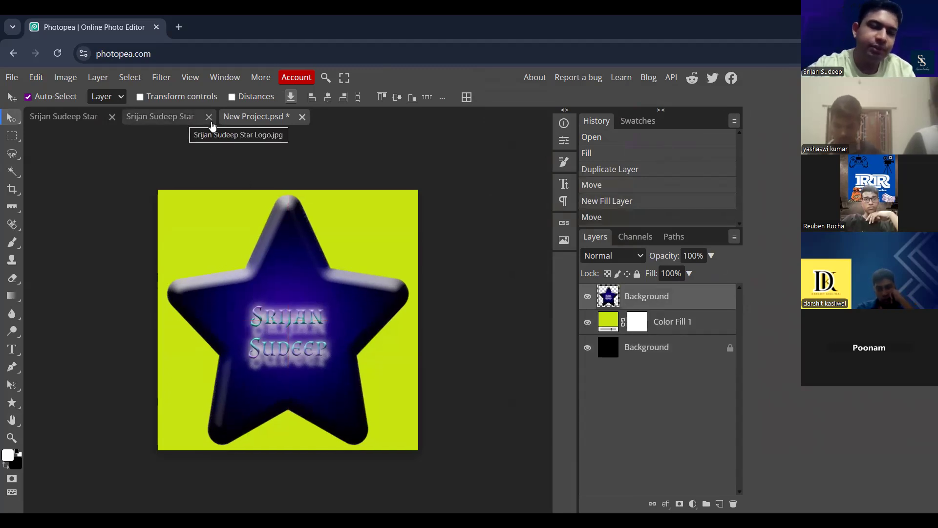
- Hide the transparent star layer and copy the white-backed star from the JPG document into the new project, centred on the canvas
left_click(587, 296)
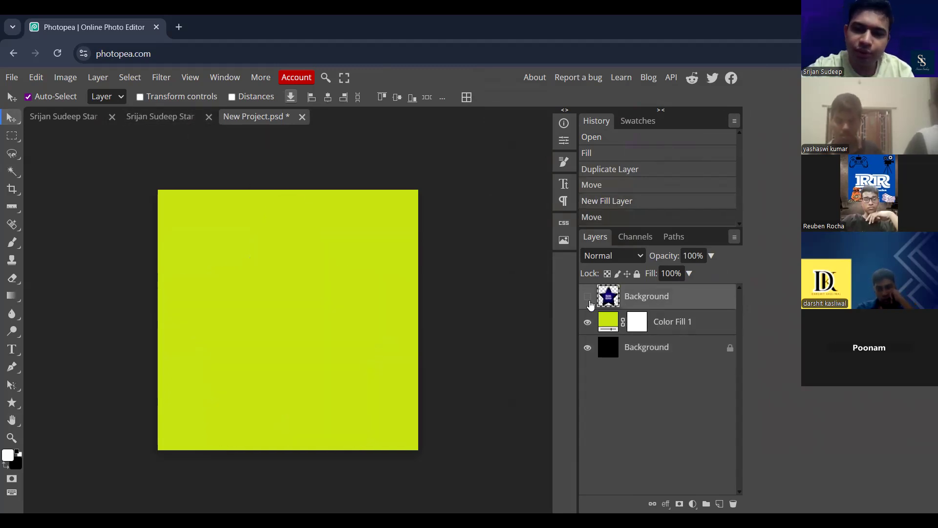
left_click(153, 114)
left_click_drag(309, 268, 286, 210)
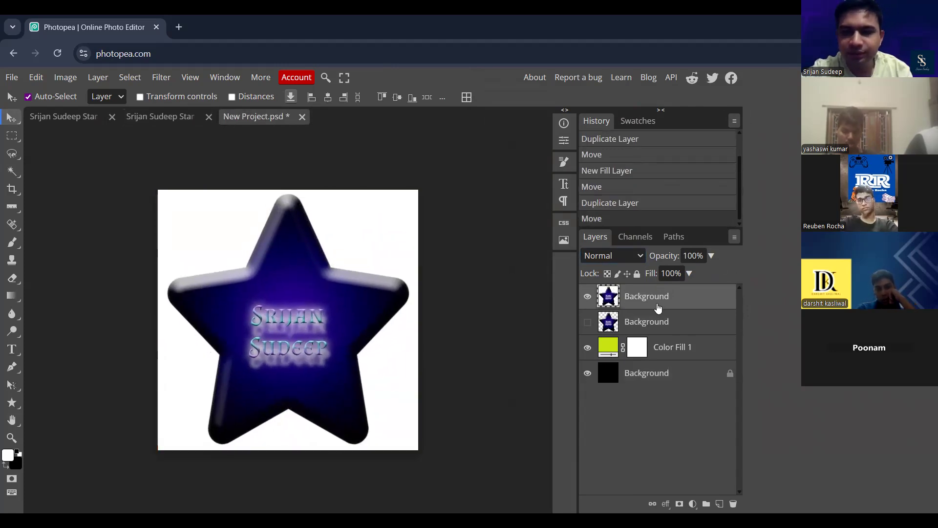
- Rename the white-backed star layer as jpg
double_click(636, 293)
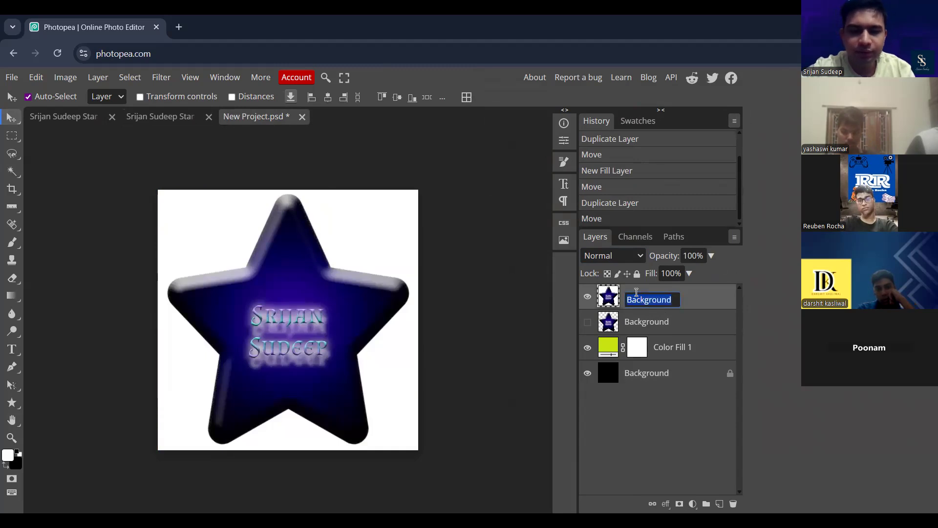
type("jpg")
- Hide the jpg layer, show the transparent star layer beneath it, and rename that layer as png
left_click(659, 322)
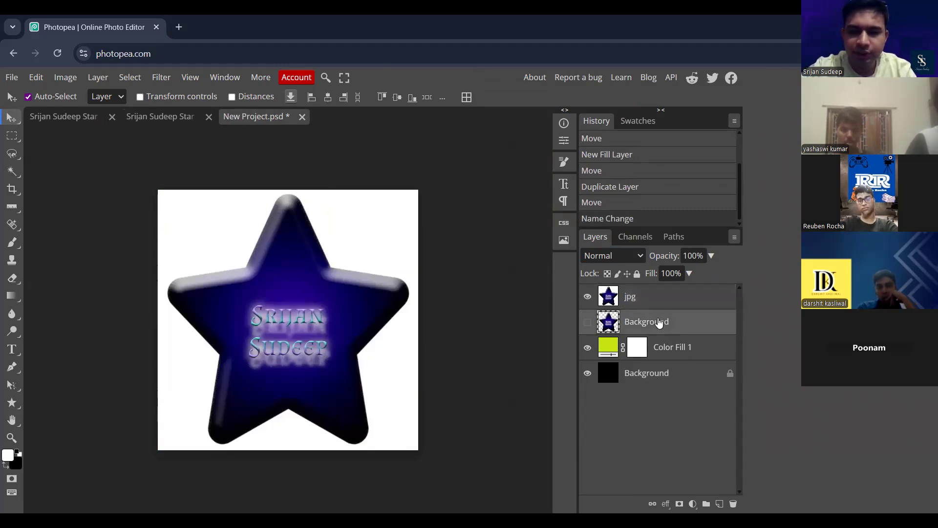
left_click(588, 299)
left_click(587, 322)
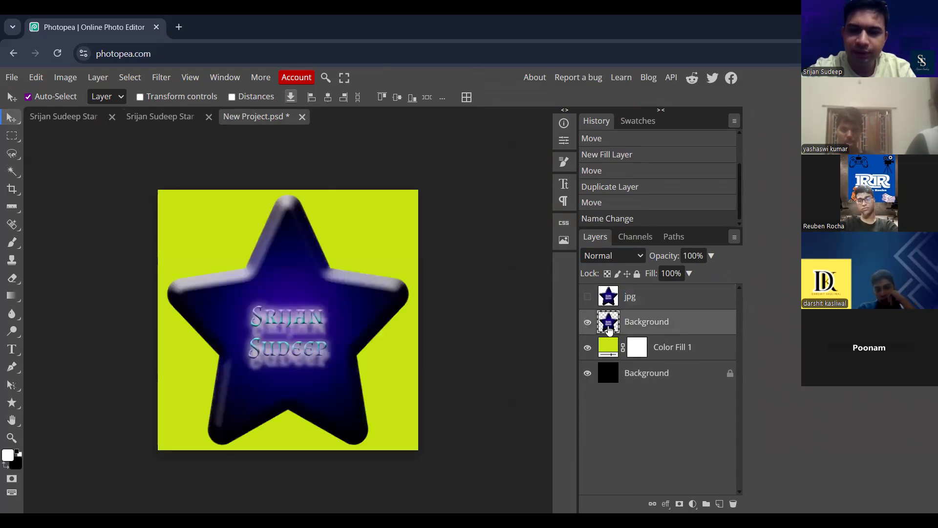
double_click(640, 322)
type("png")
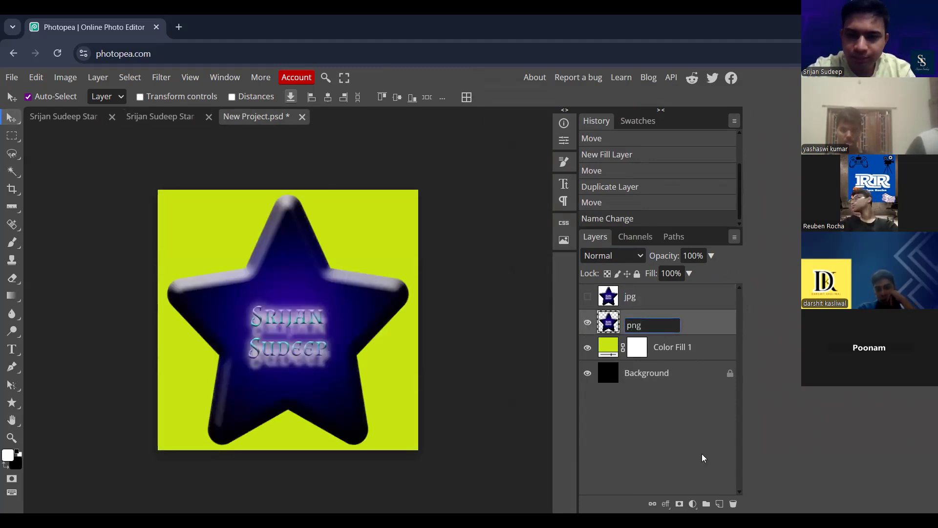
key("Return")
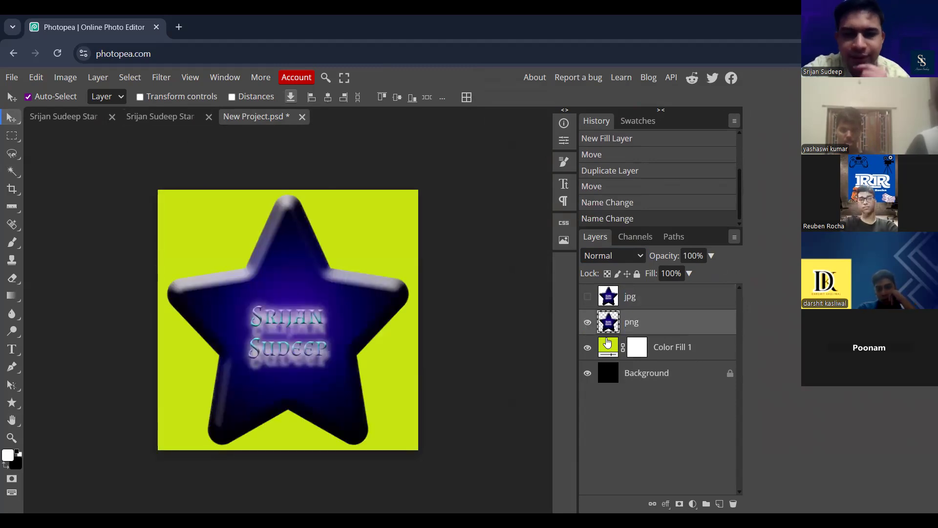
- Toggle the png layer's visibility, show the jpg layer and hide the png layer to view the white-backed star alone
left_click(588, 323)
left_click(588, 322)
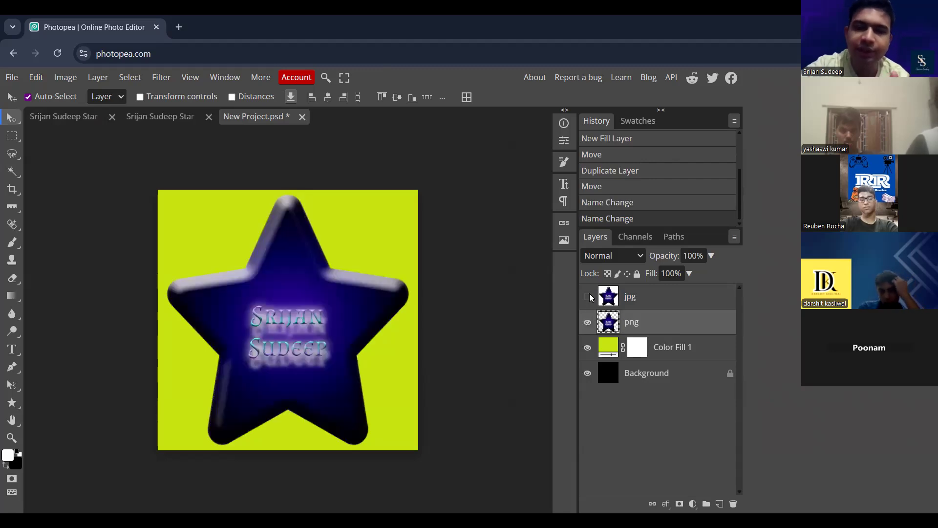
left_click(589, 297)
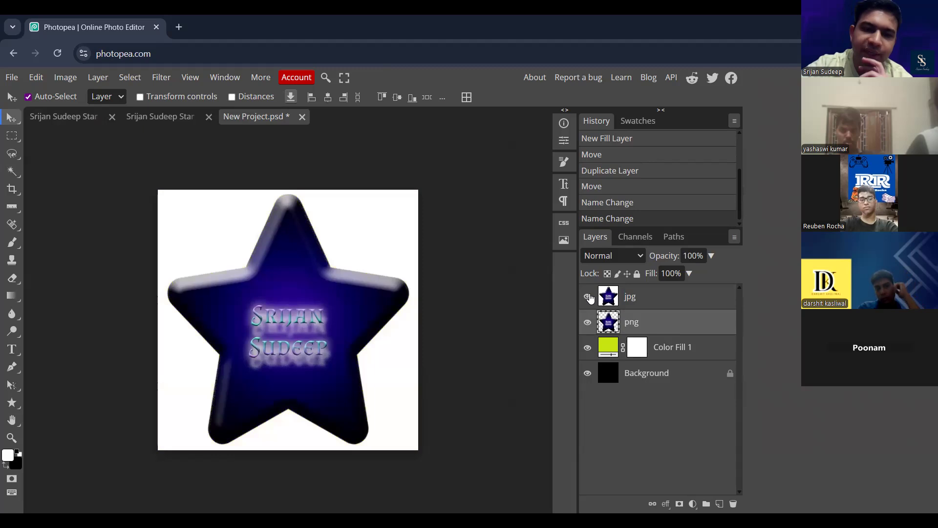
left_click(589, 323)
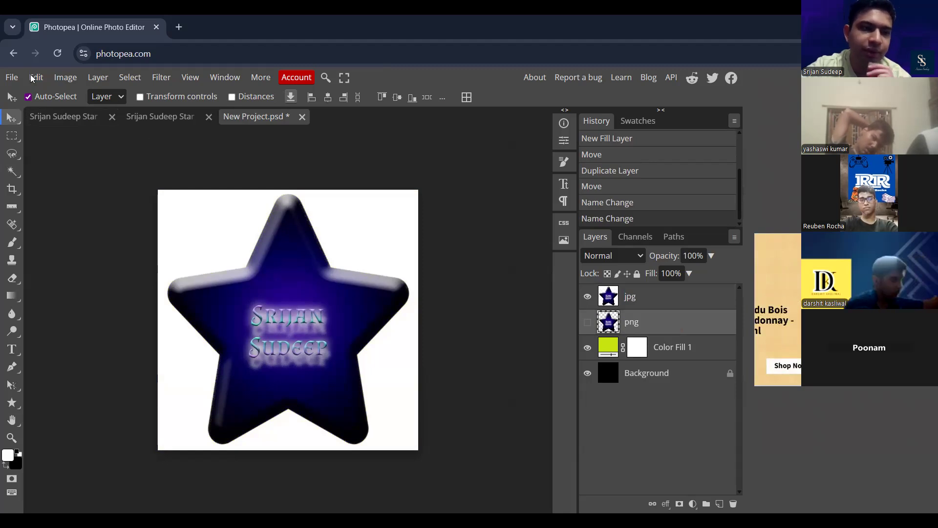
- Open the layered star project file from Downloads, check its layer folder, and close the document
left_click(11, 77)
left_click(43, 120)
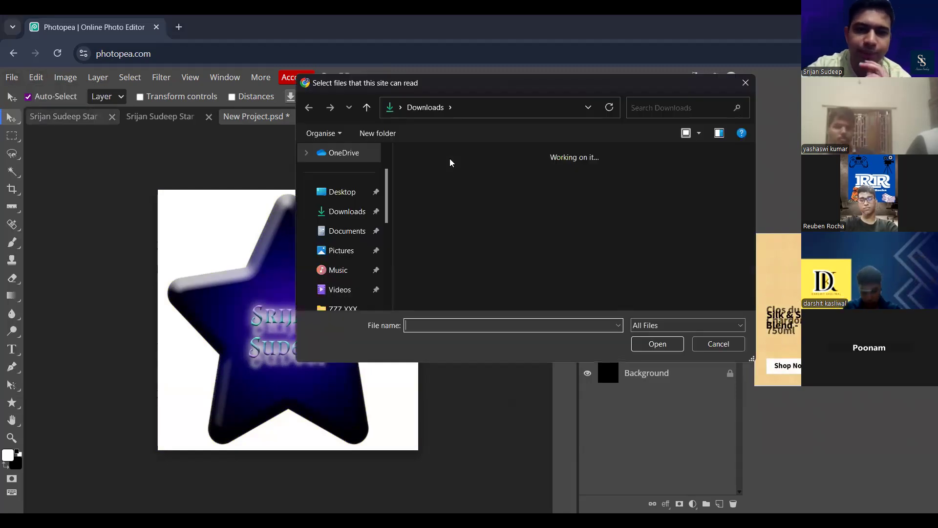
left_click(440, 196)
left_click(660, 344)
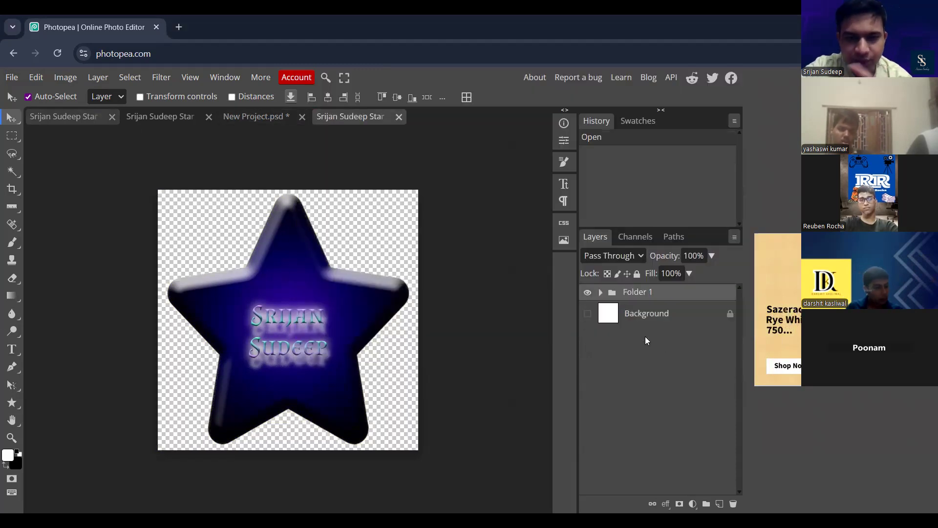
left_click(601, 293)
left_click(601, 293)
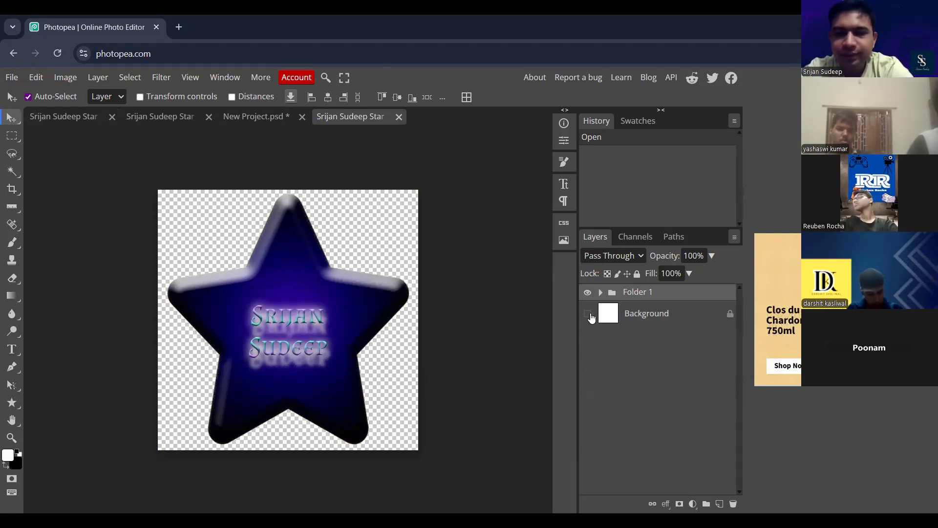
left_click(399, 117)
- View the JPG star document and the PNG star document, and return to the New Project document
left_click(166, 117)
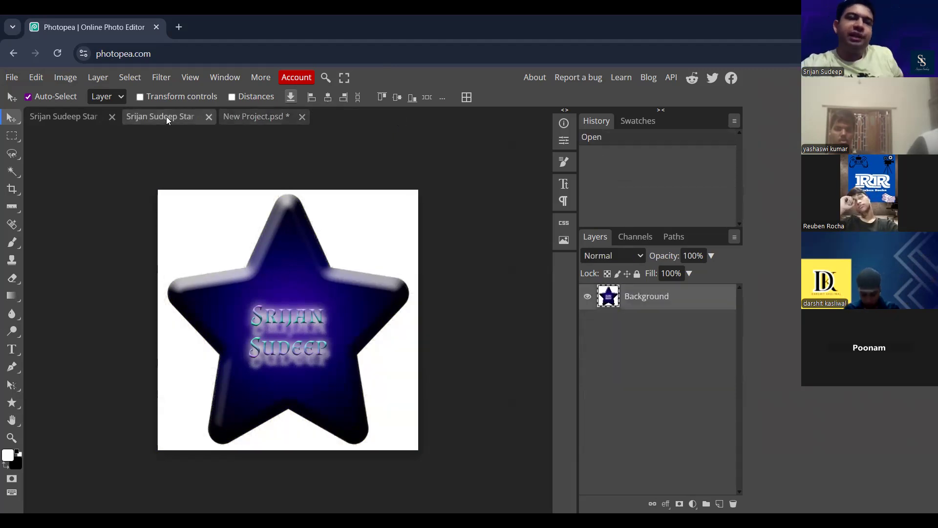
left_click(84, 118)
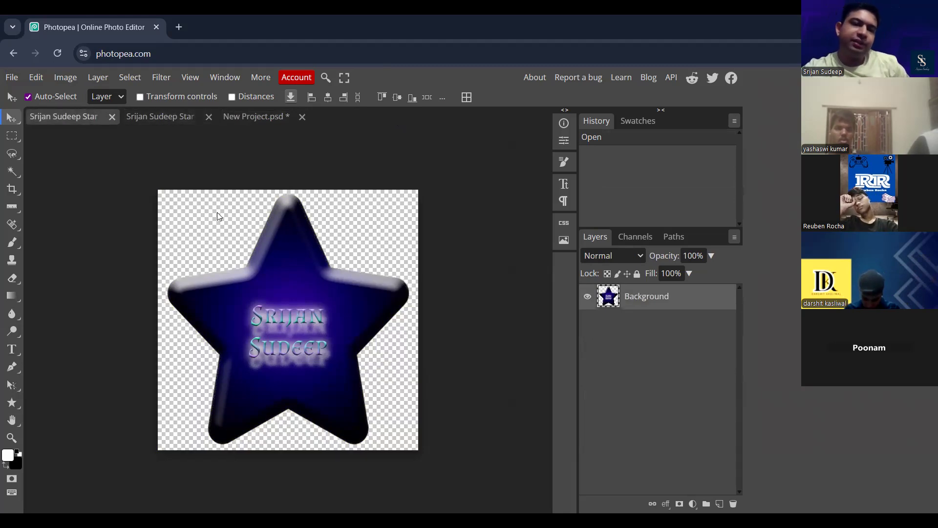
left_click(274, 117)
- Hide the jpg layer, show the png layer over the yellow-green fill, and inspect the star's lettering up close
left_click(587, 297)
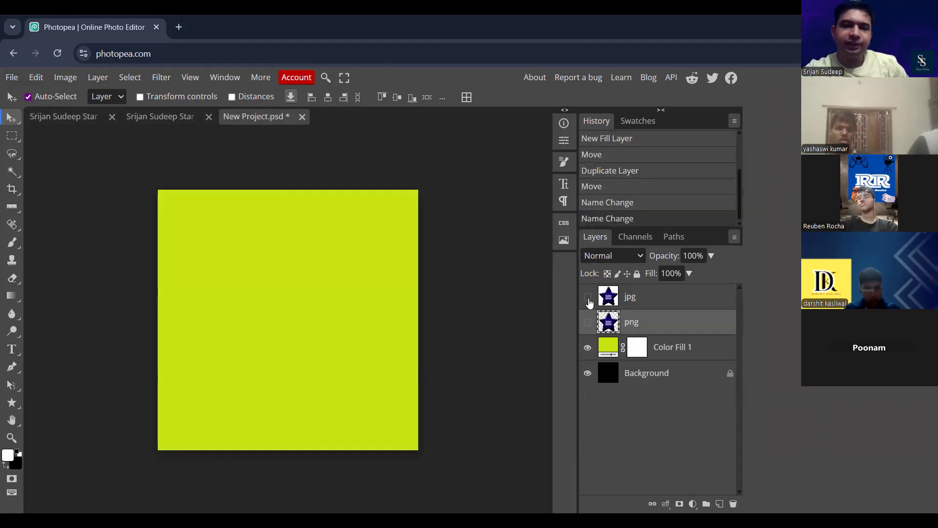
left_click(588, 323)
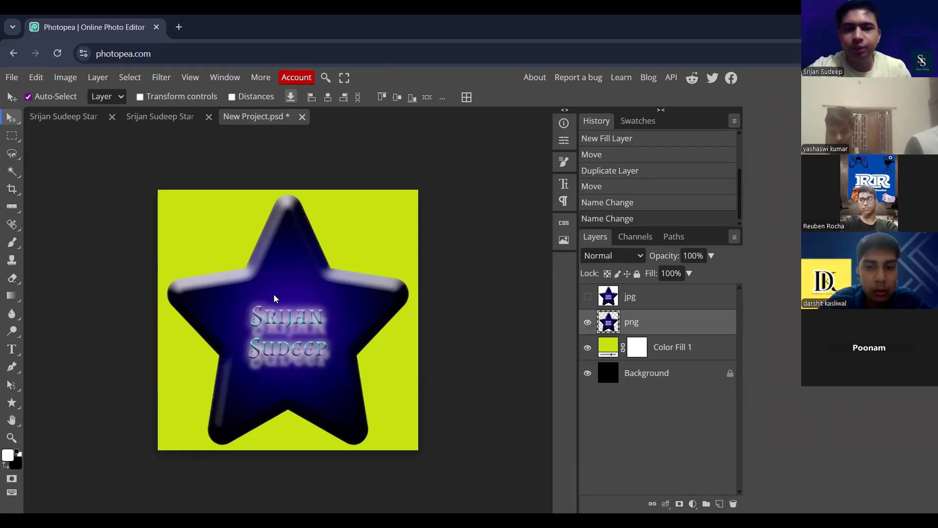
scroll(281, 335, "up", 5)
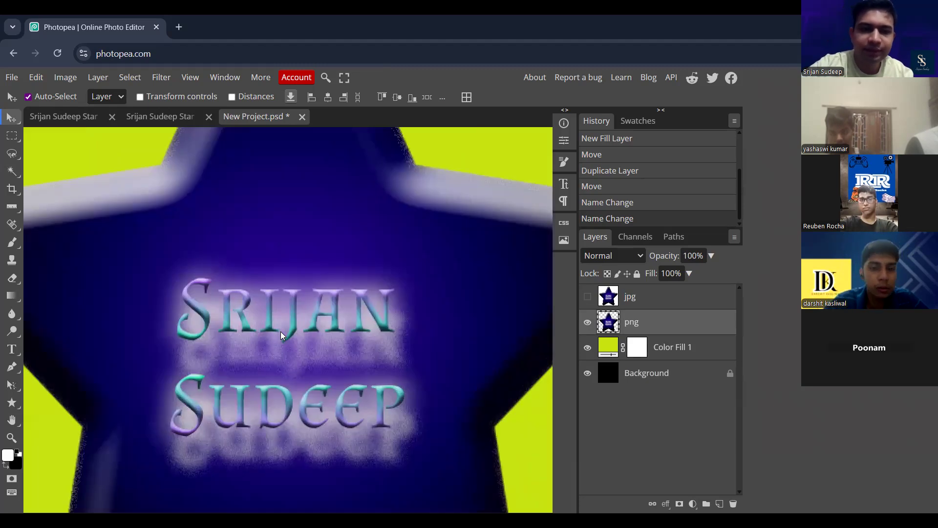
scroll(280, 331, "down", 5)
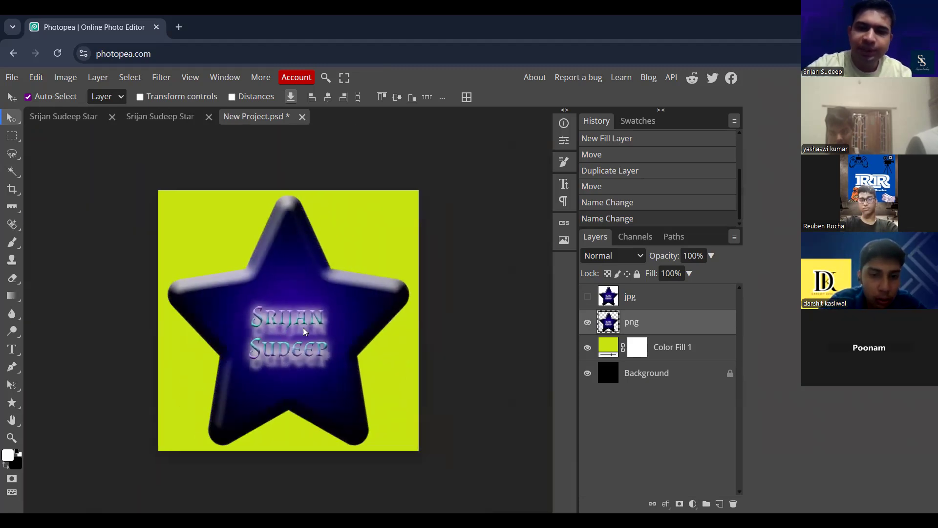
- Toggle the color fill, png and jpg layers to compare the star's backgrounds, leaving both star layers hidden
left_click(587, 347)
left_click(587, 347)
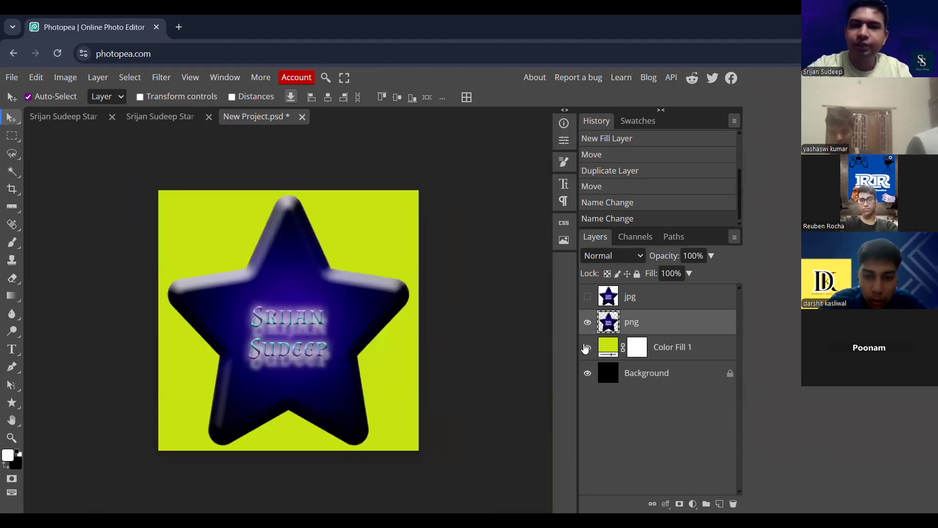
left_click(588, 322)
left_click(589, 297)
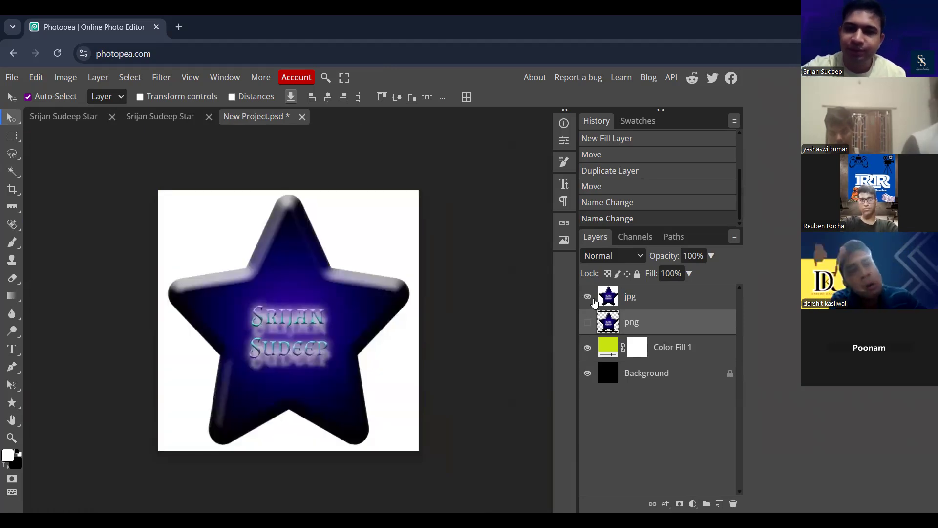
left_click(587, 296)
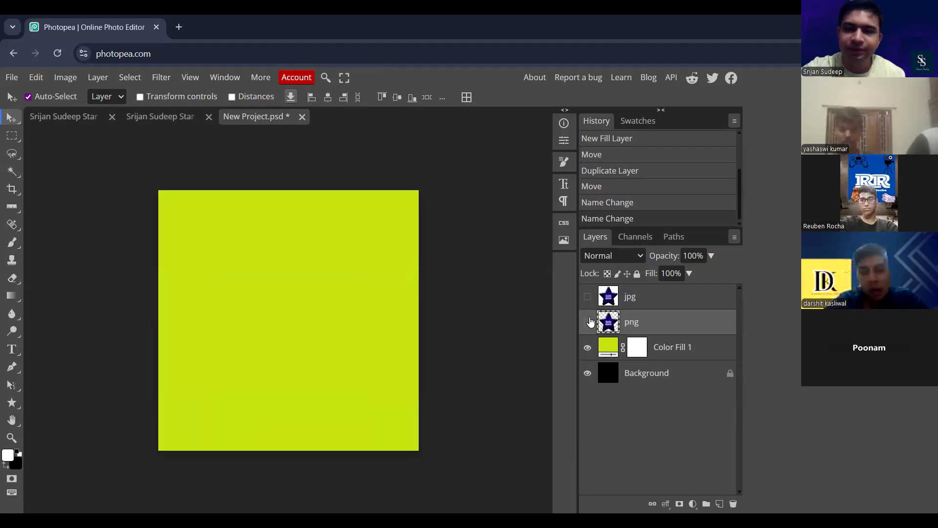
left_click(589, 322)
left_click(588, 322)
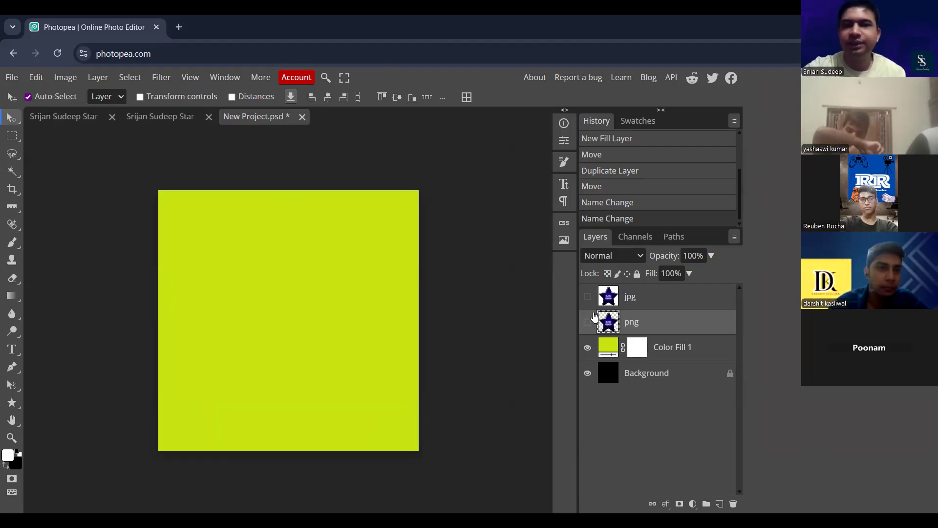
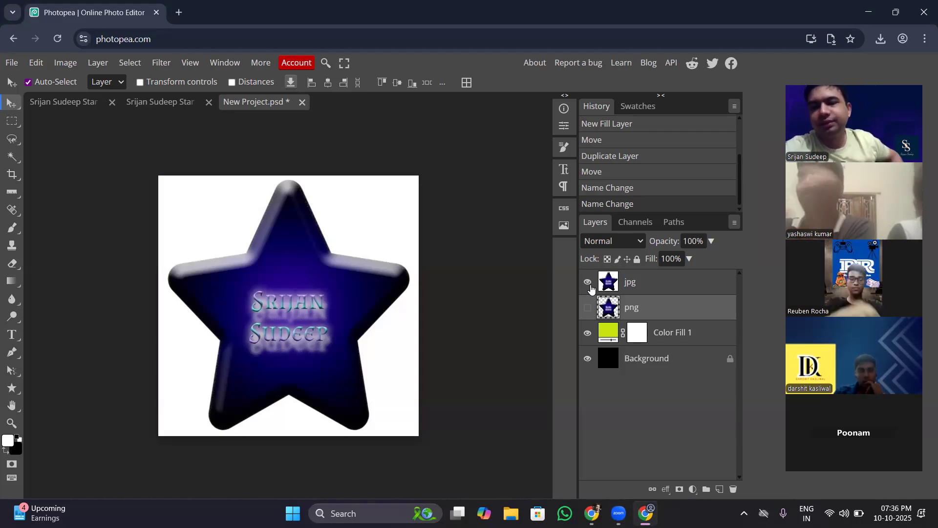
- Show the png layer instead of the jpg layer, preview pink and green fills behind the star, and discard the colour change
left_click(588, 282)
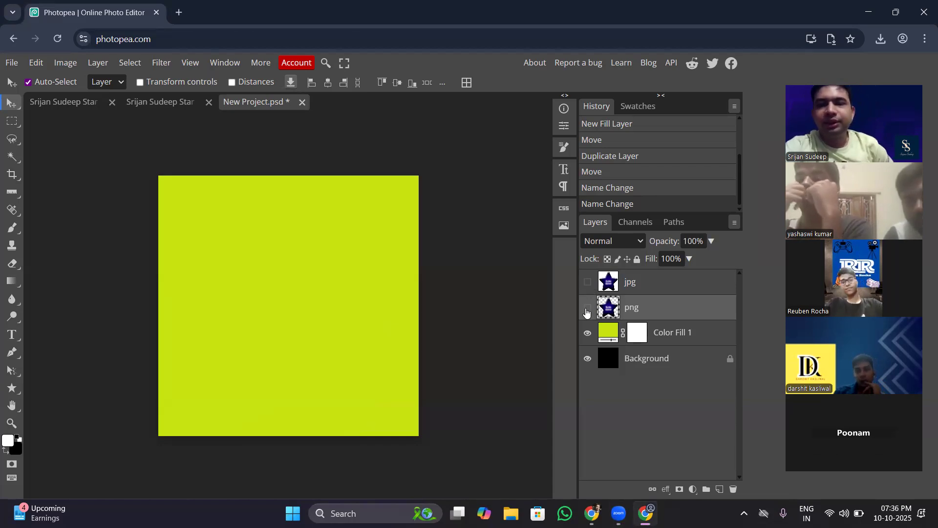
left_click(587, 308)
double_click(609, 333)
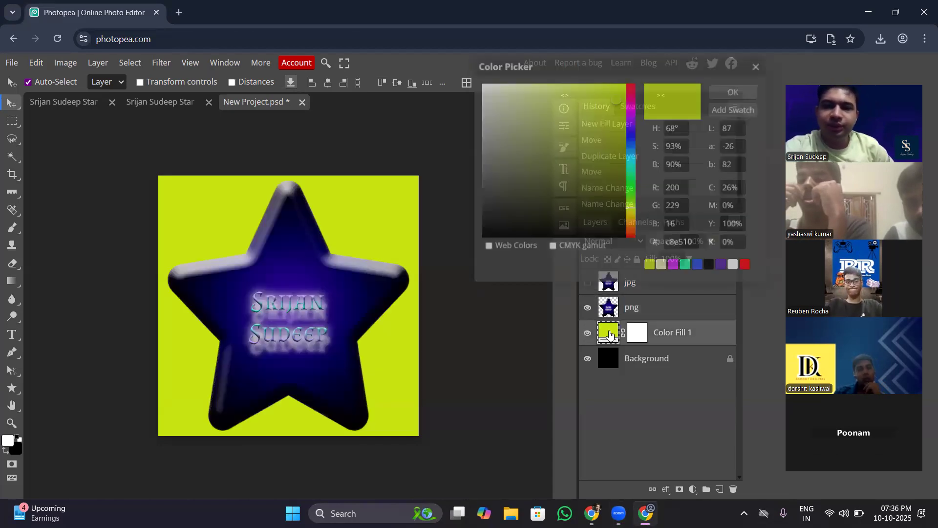
left_click(633, 103)
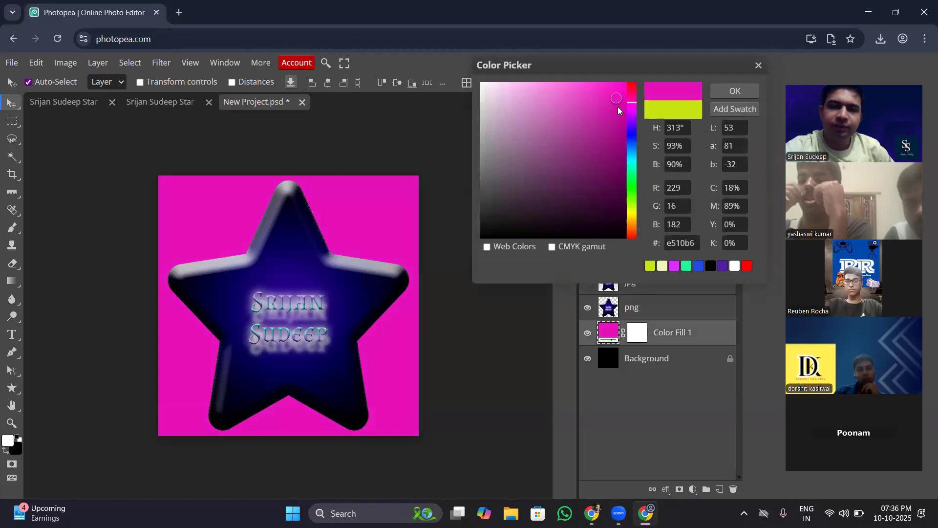
left_click(630, 155)
left_click_drag(631, 127, 629, 192)
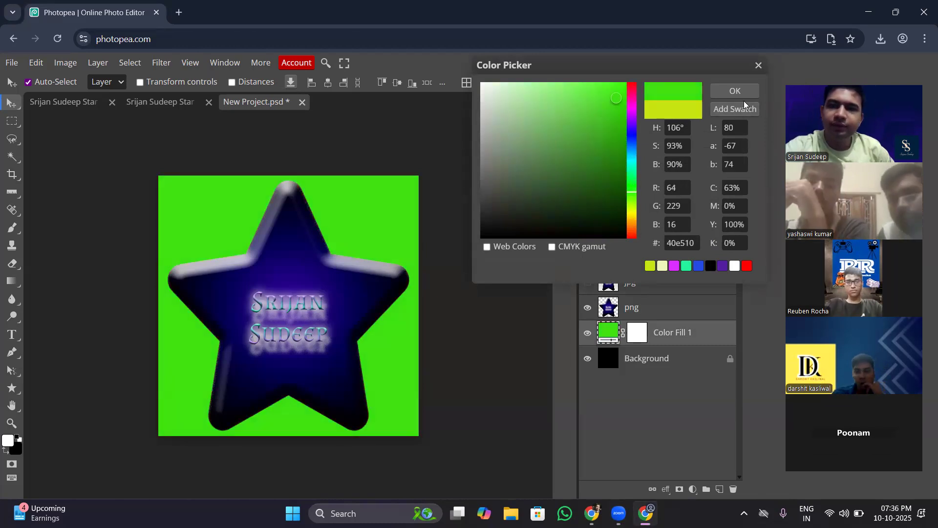
left_click(758, 65)
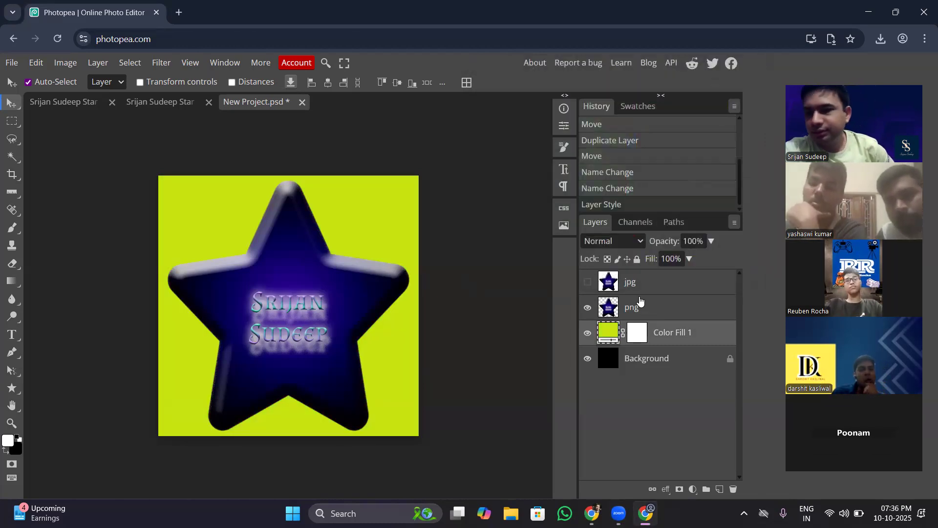
- Show the jpg layer instead of the png layer, preview a violet-blue colour for the fill beneath it, and discard the change
left_click(588, 307)
left_click(587, 282)
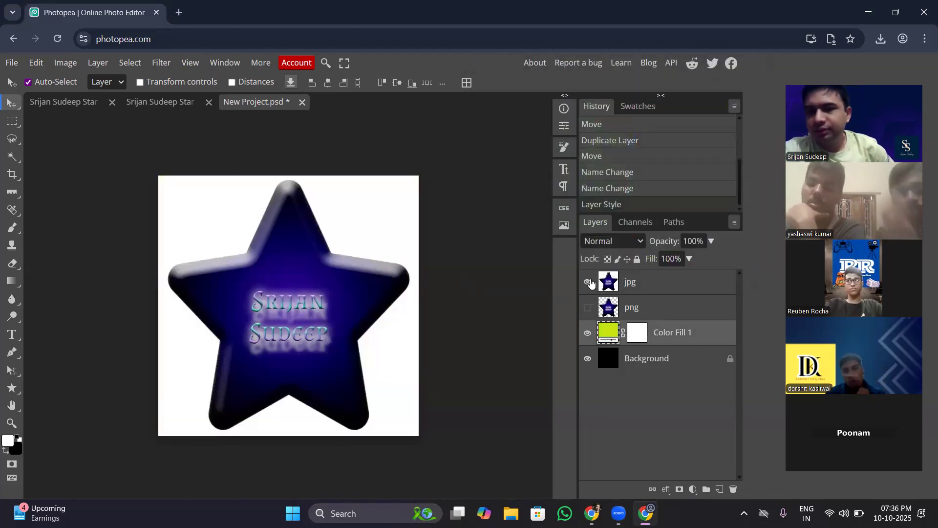
double_click(609, 334)
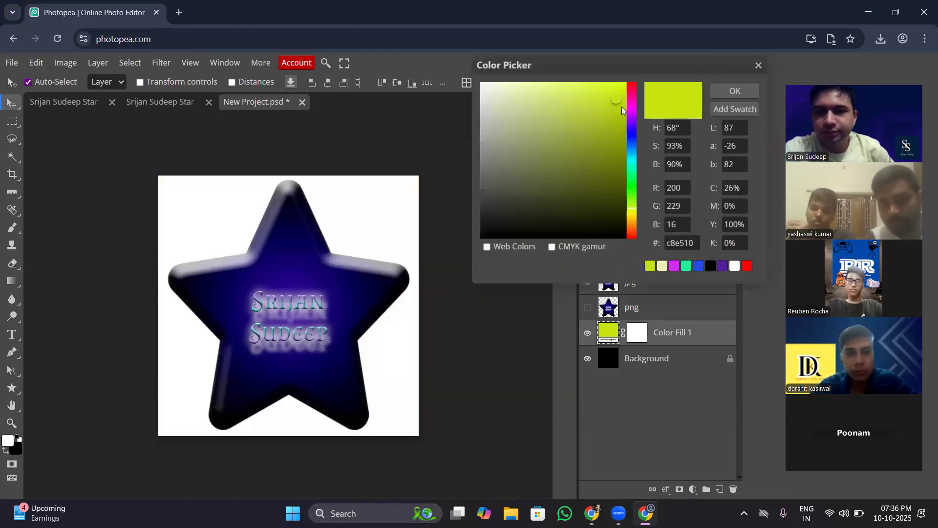
left_click_drag(633, 107, 637, 127)
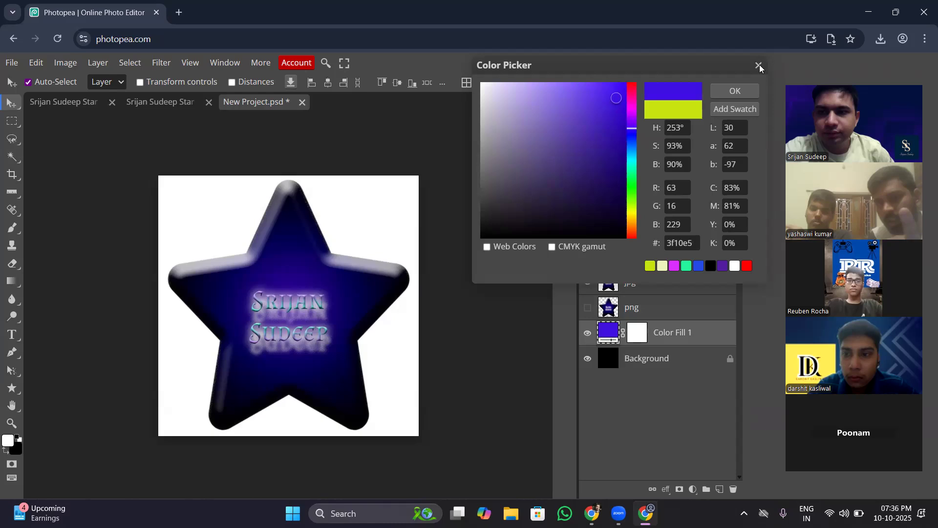
left_click(759, 65)
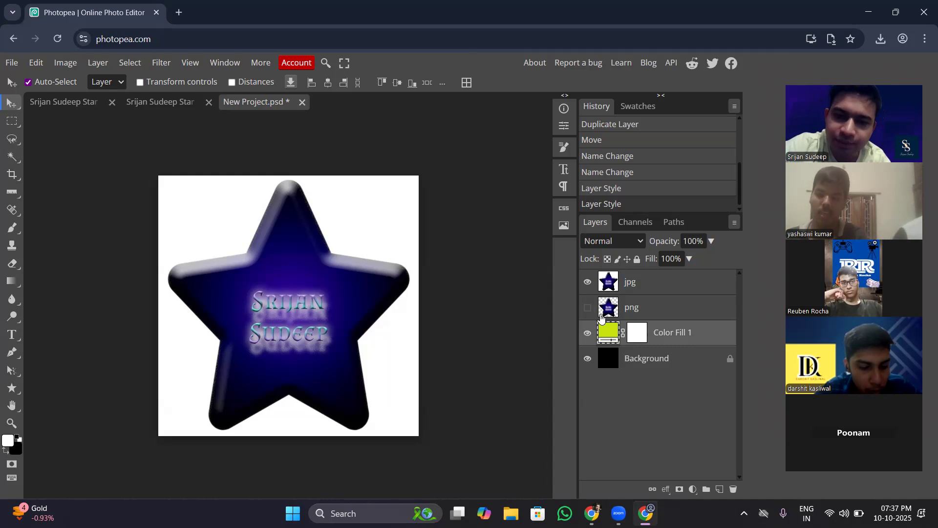
- Preview green, cyan and golden-yellow hues for the color fill beneath the jpg star, and discard the colour change
double_click(607, 330)
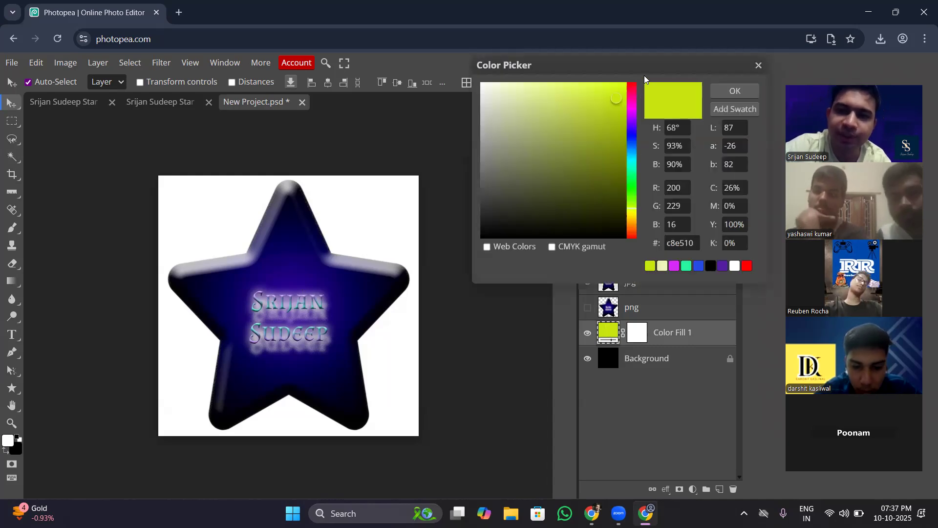
left_click_drag(663, 57, 699, 55)
left_click(667, 90)
left_click_drag(669, 86, 665, 205)
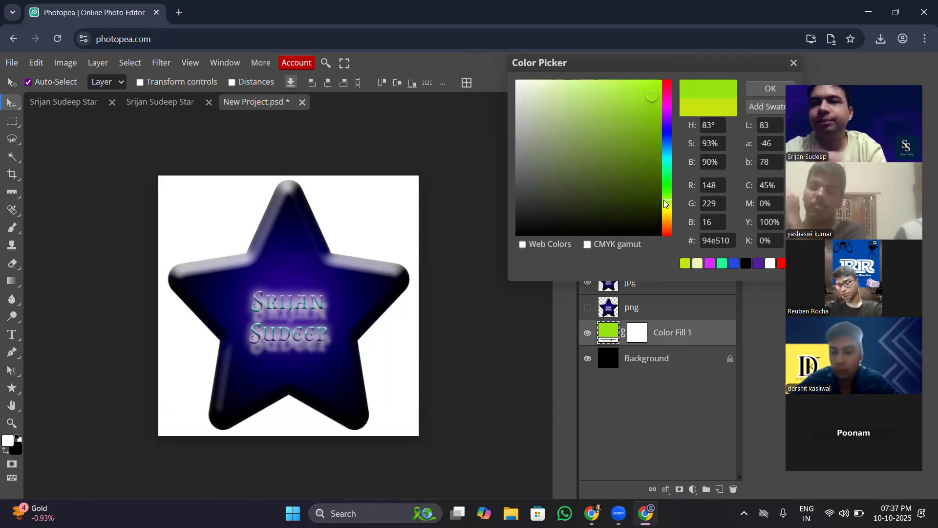
left_click(665, 159)
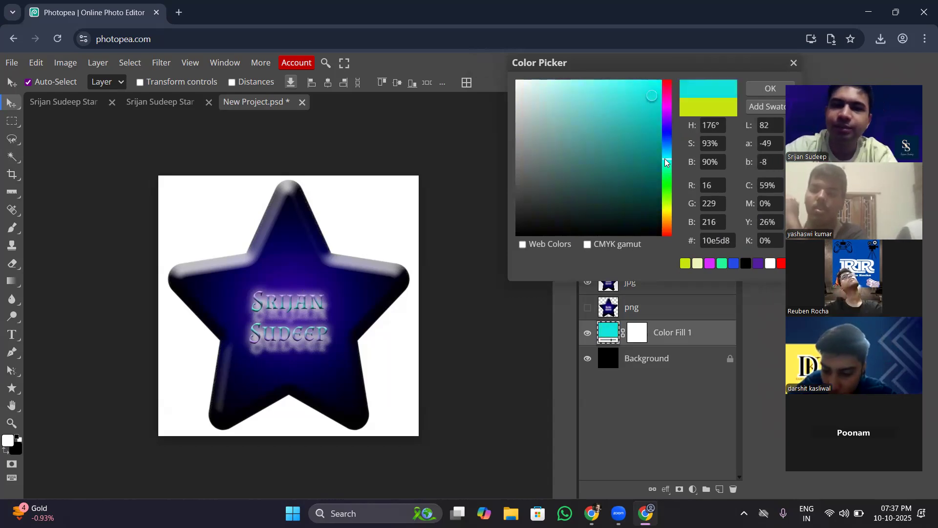
left_click(666, 123)
mouse_move(665, 95)
left_mouse_down()
mouse_move(664, 82)
mouse_move(665, 224)
mouse_move(666, 83)
mouse_move(667, 222)
mouse_move(665, 87)
mouse_move(674, 214)
left_mouse_up()
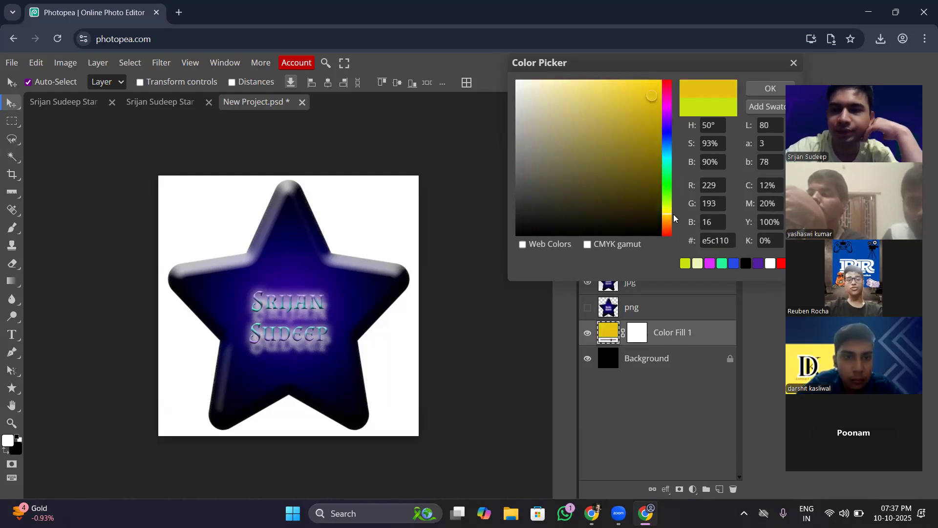
left_click(795, 64)
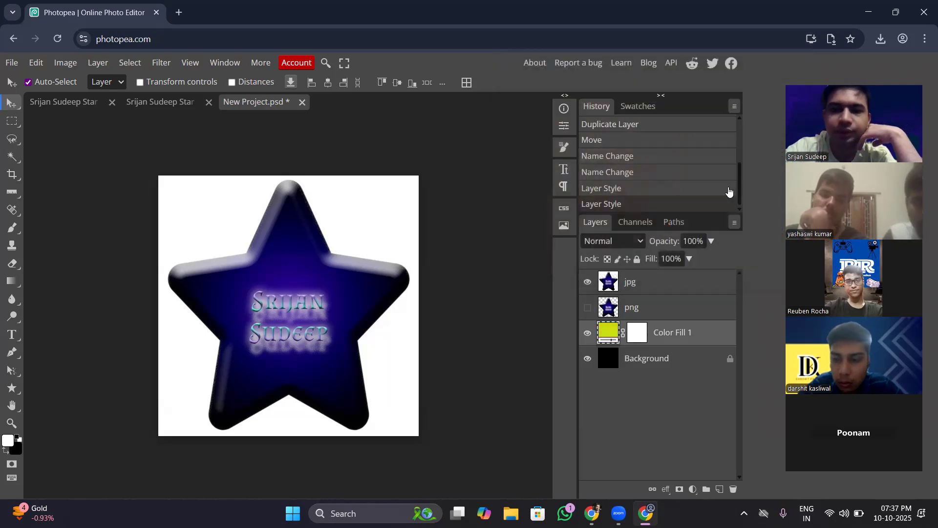
- Preview green and red fills behind the png star, discard the colour change, and briefly show the jpg layer for comparison
left_click(588, 283)
left_click(587, 307)
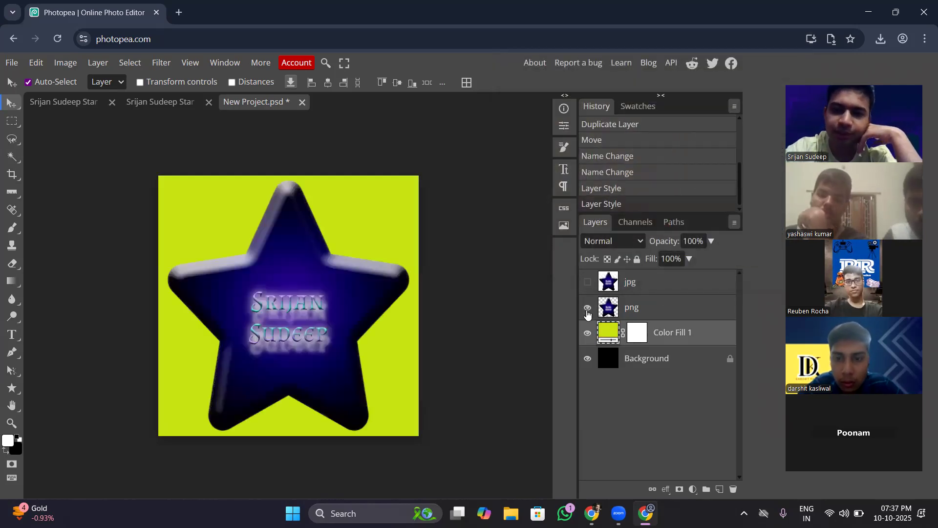
double_click(608, 334)
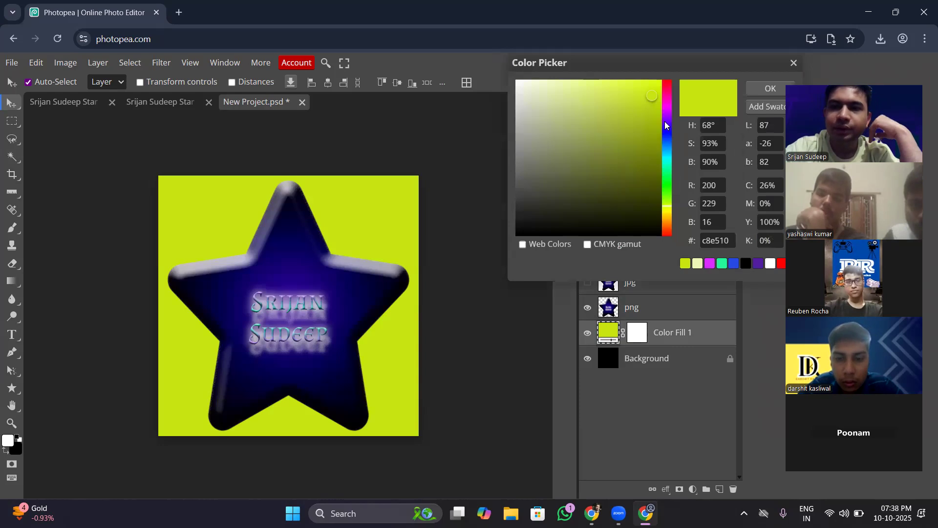
left_click_drag(665, 119, 669, 184)
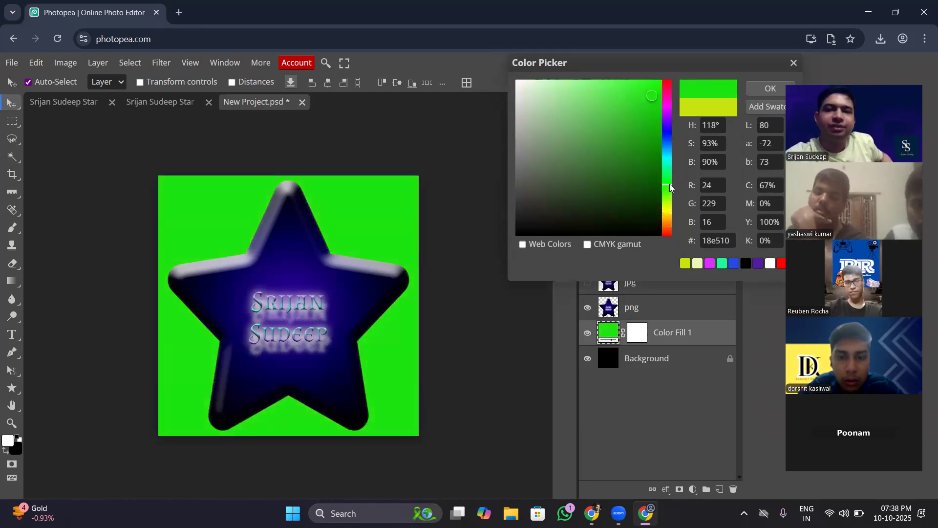
left_click_drag(671, 167, 668, 81)
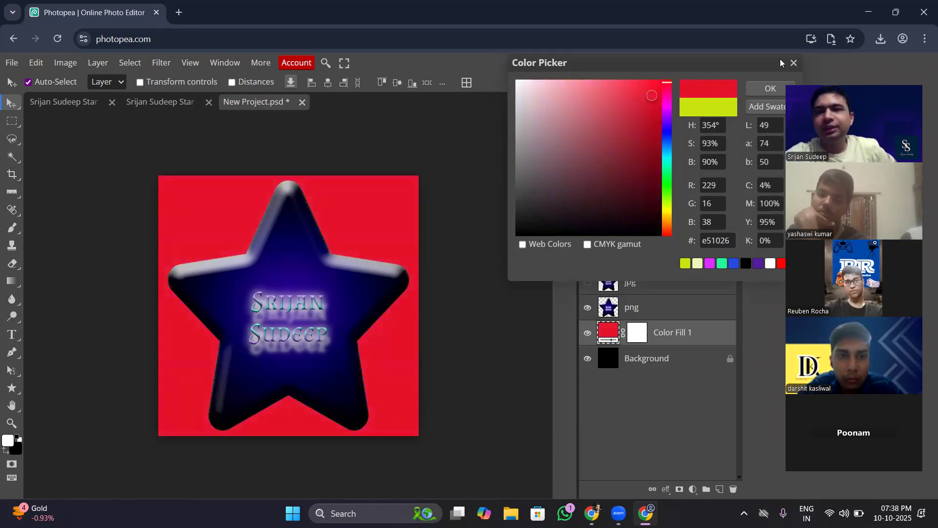
left_click(791, 62)
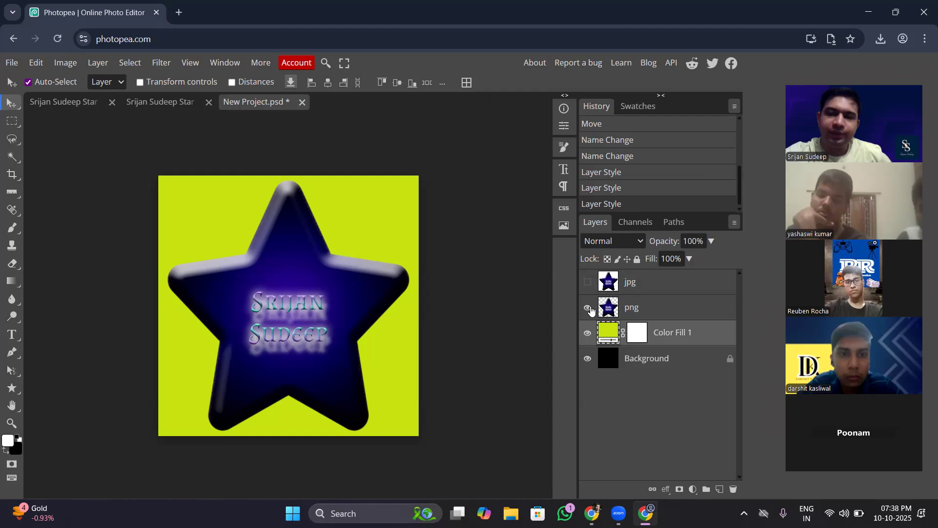
left_click(590, 288)
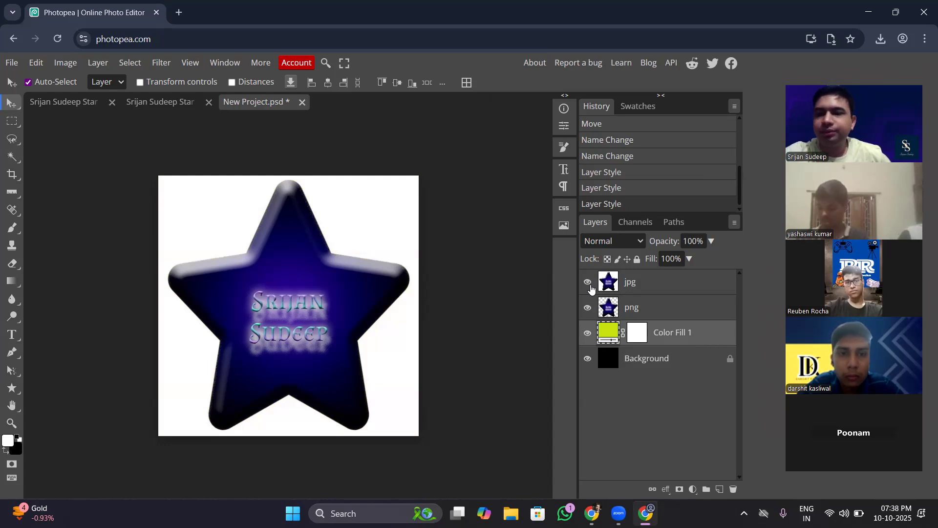
left_click(590, 288)
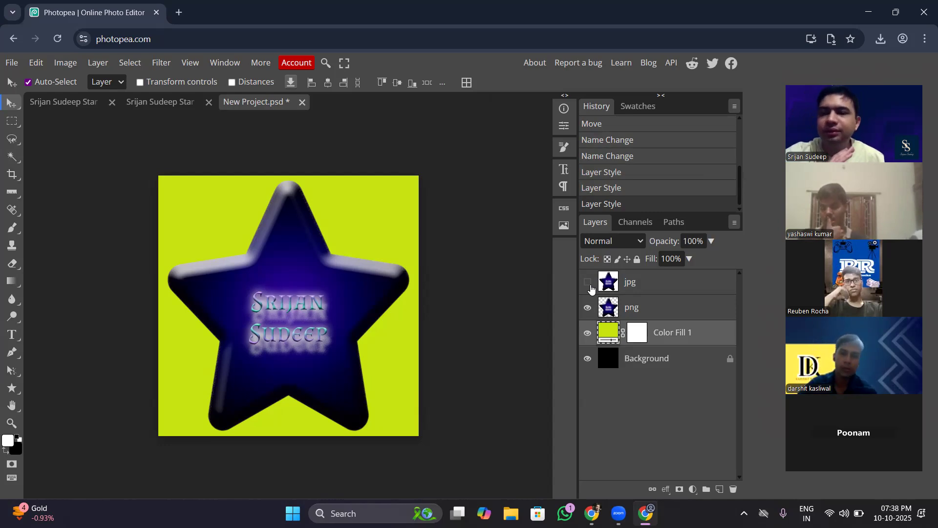
- Review the available export formats, including PNG and JPG, without exporting the document
left_click(8, 62)
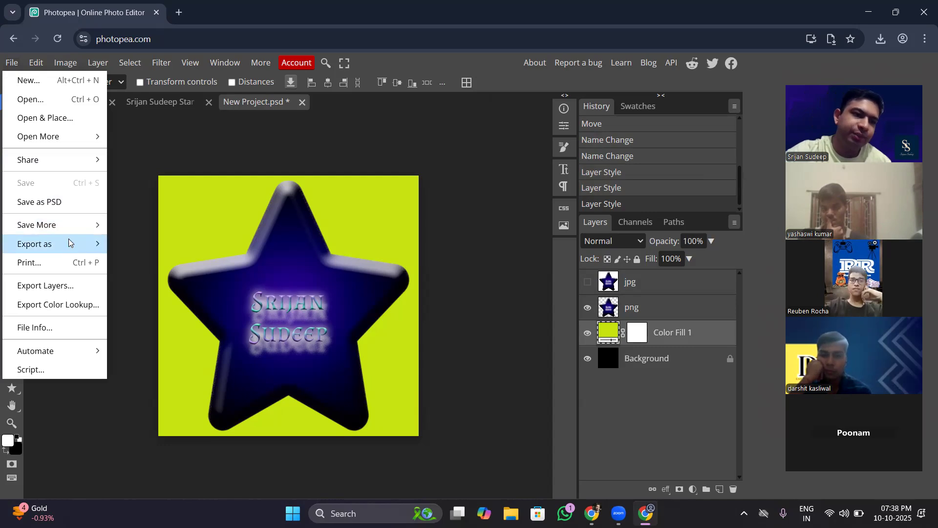
mouse_move(69, 239)
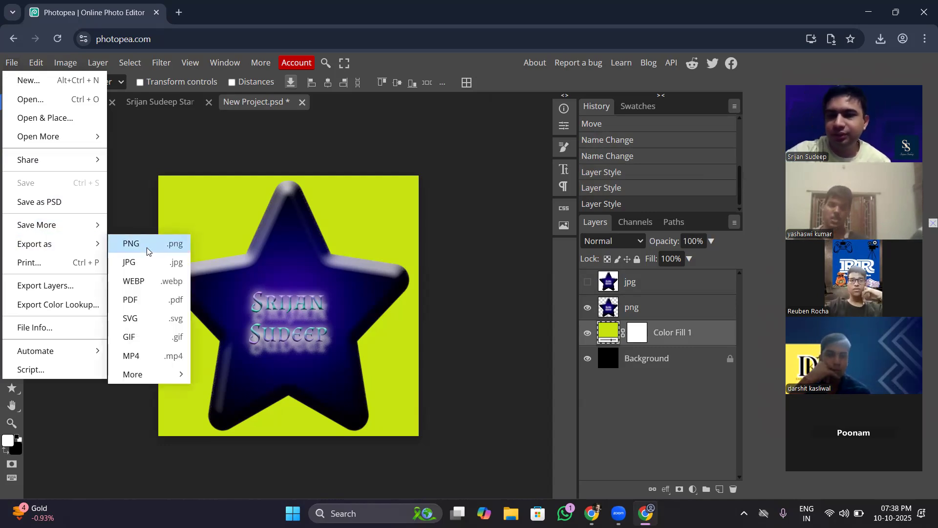
left_click(13, 60)
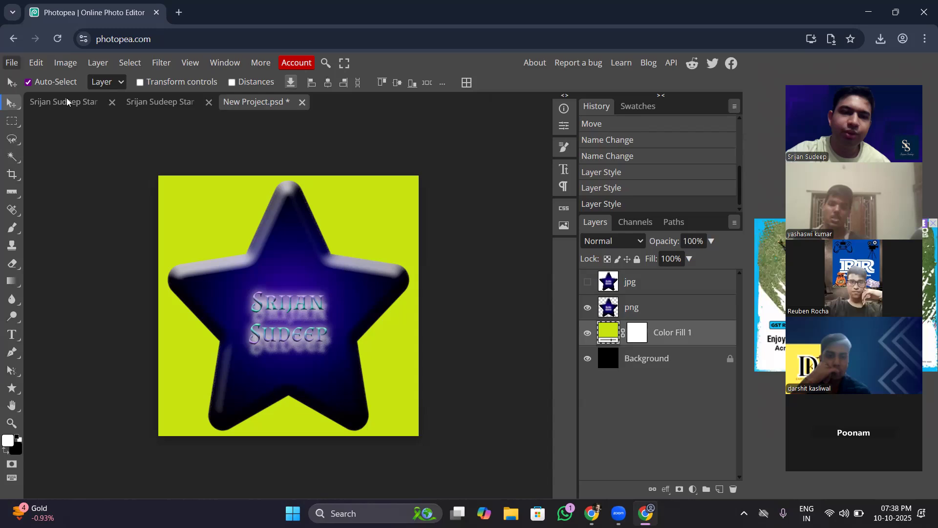
- Shift the star image slightly downward in the JPG document and the PNG document to compare their backgrounds
left_click(184, 103)
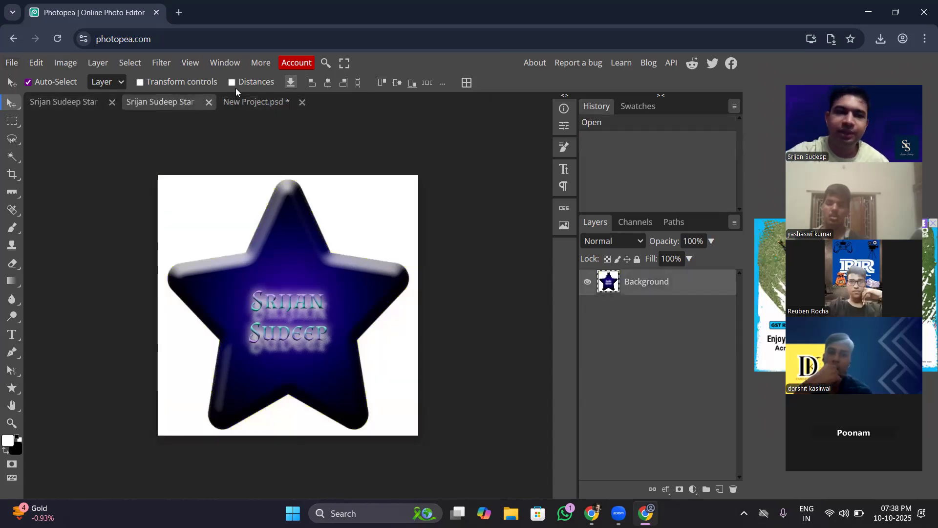
left_click_drag(243, 213, 290, 282)
left_click(82, 103)
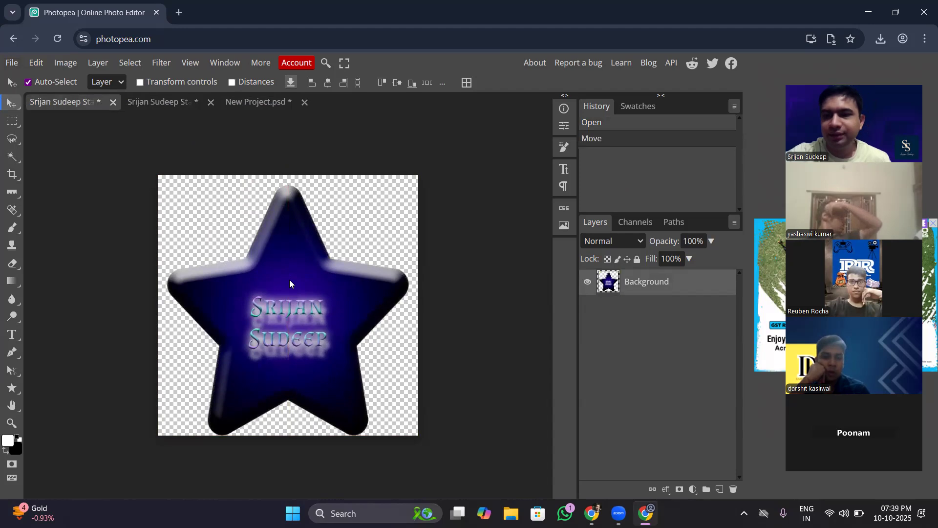
- Close the PNG and JPG star documents without saving, keeping only the New Project document open
left_click(113, 102)
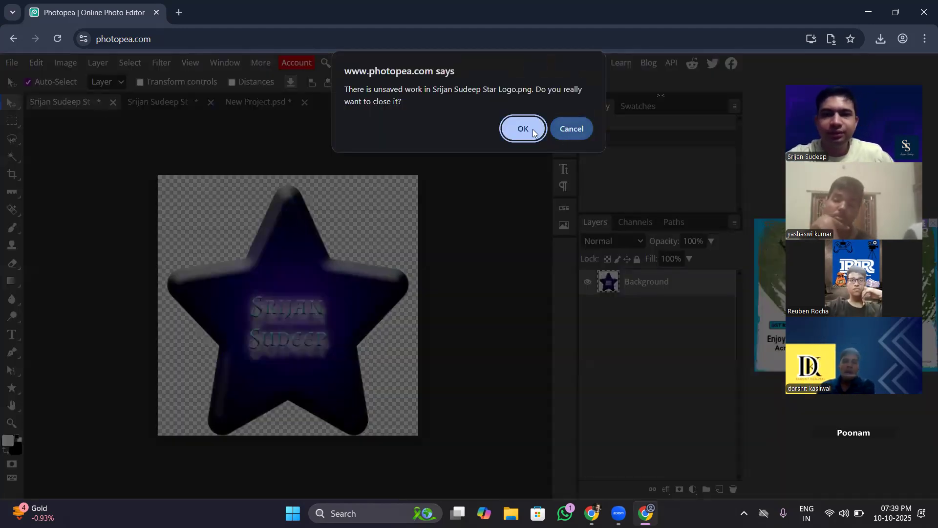
left_click(530, 129)
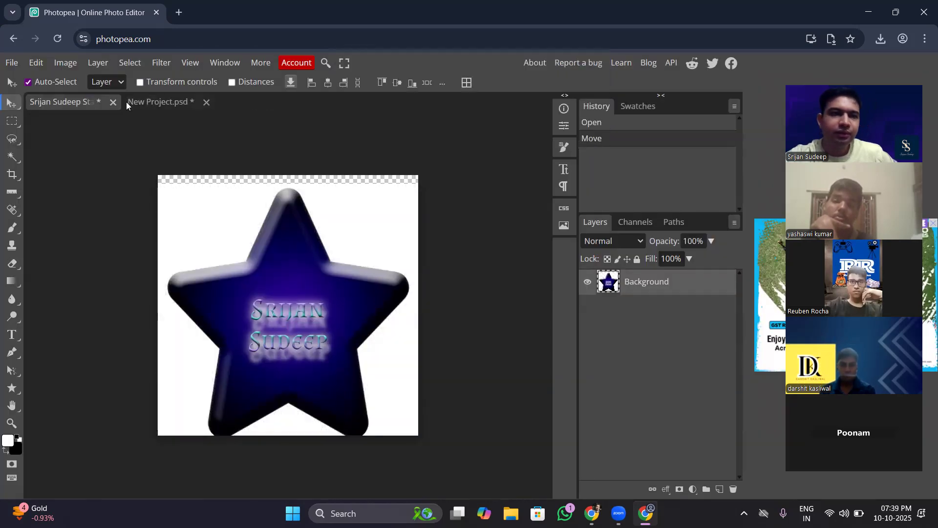
left_click(113, 102)
left_click(513, 131)
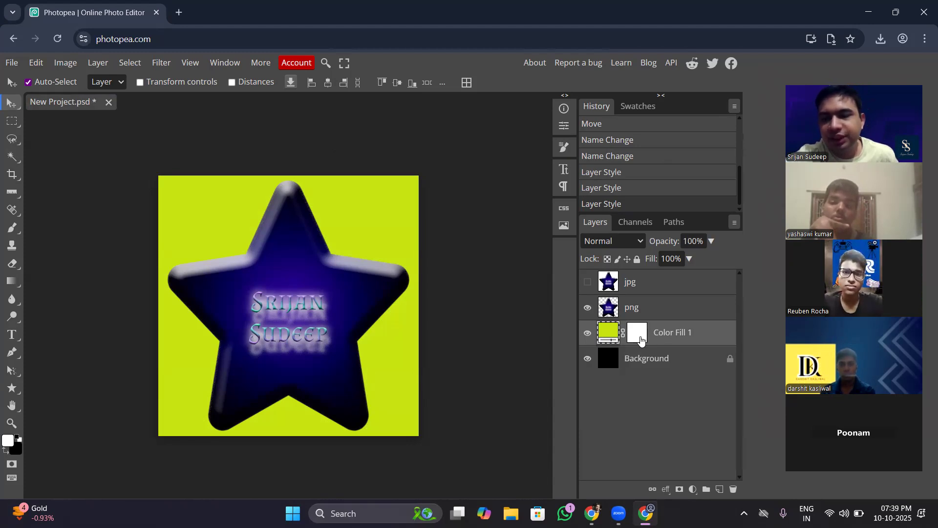
left_click(693, 490)
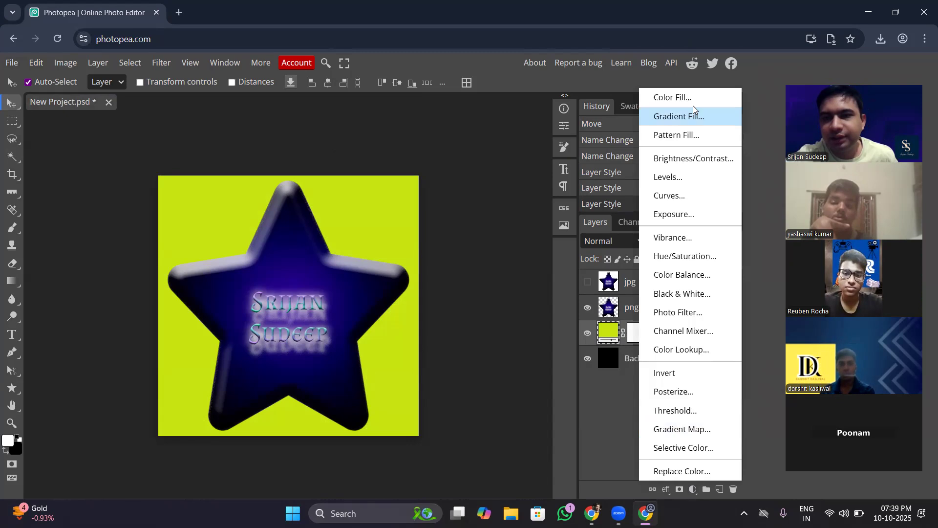
left_click(690, 100)
left_click_drag(701, 65, 617, 92)
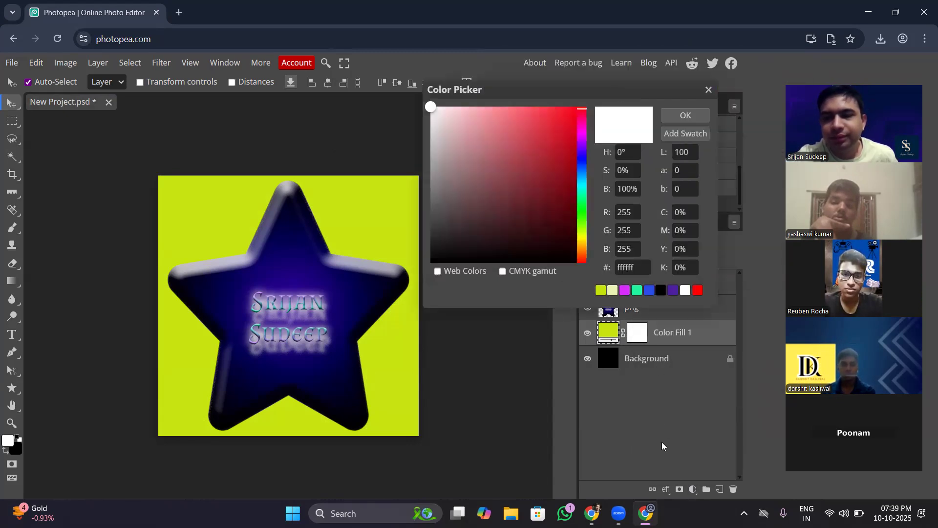
left_click(708, 91)
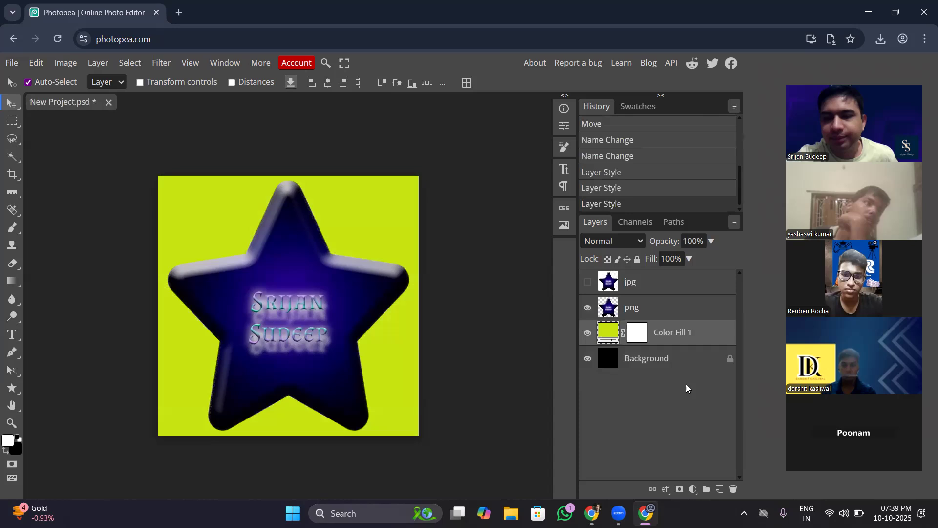
- Add a new Color Fill layer in red ba2a36 above the yellow-green fill, behind the png star
left_click(693, 489)
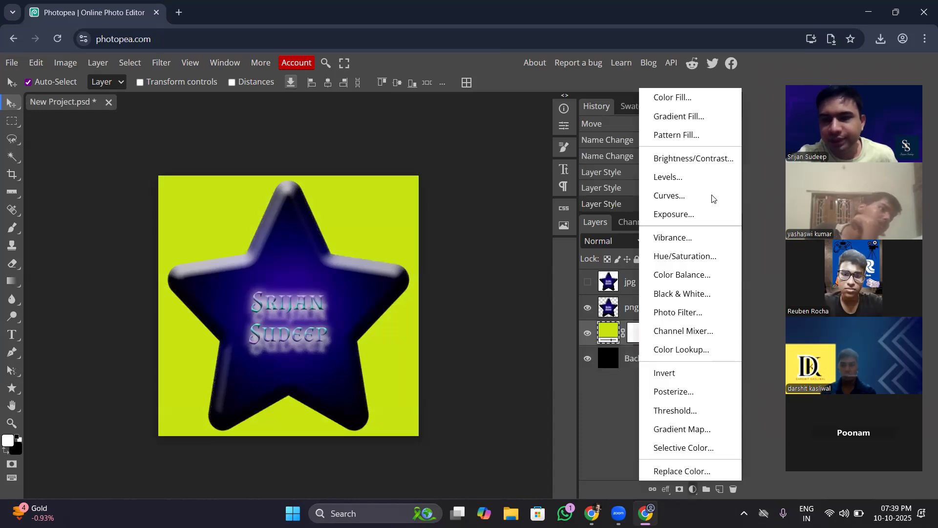
left_click(707, 100)
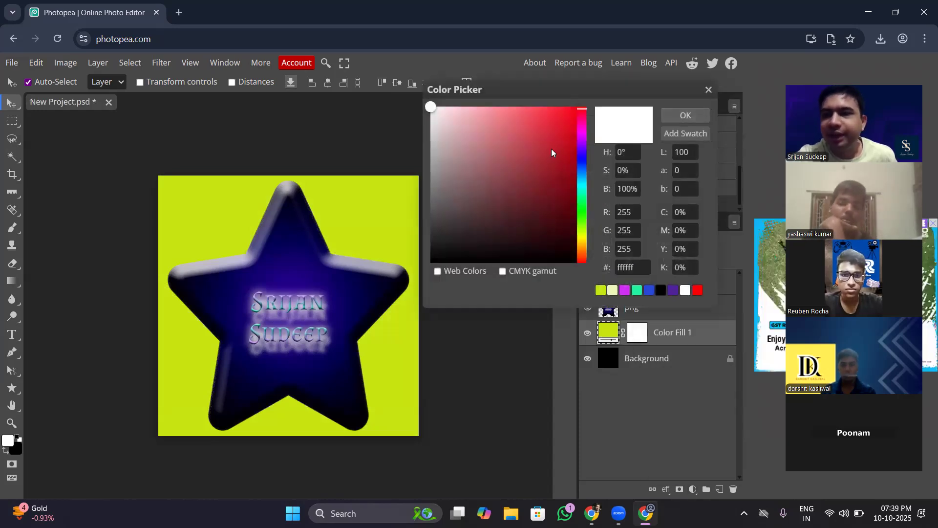
mouse_move(551, 148)
left_mouse_down()
mouse_move(534, 195)
mouse_move(544, 148)
left_mouse_up()
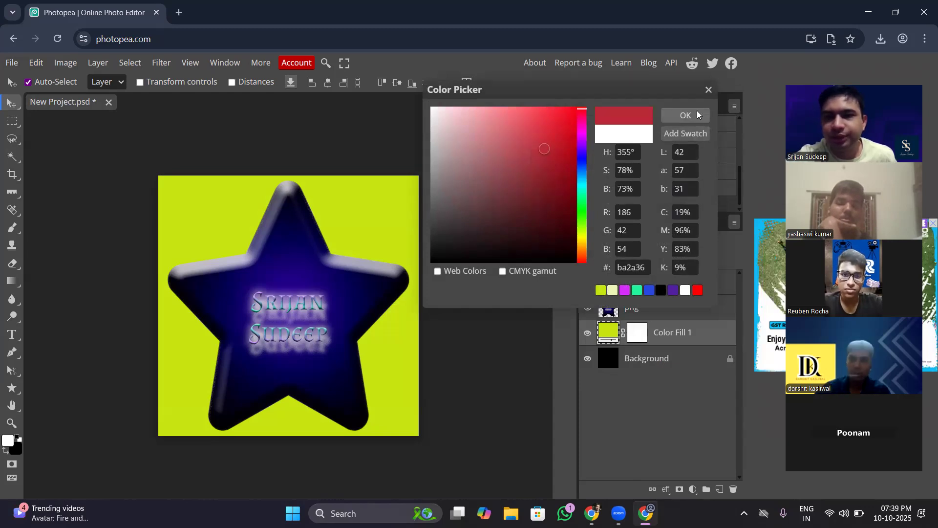
left_click(696, 110)
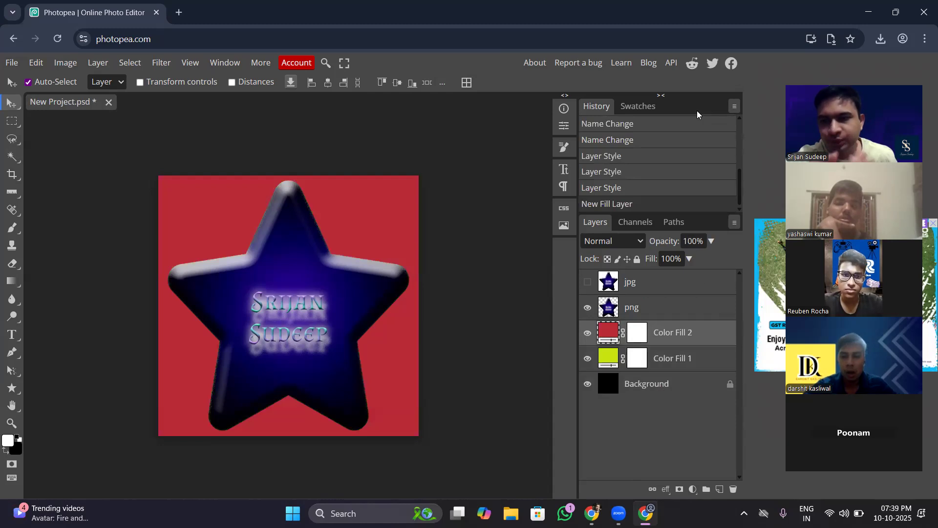
left_click(640, 335)
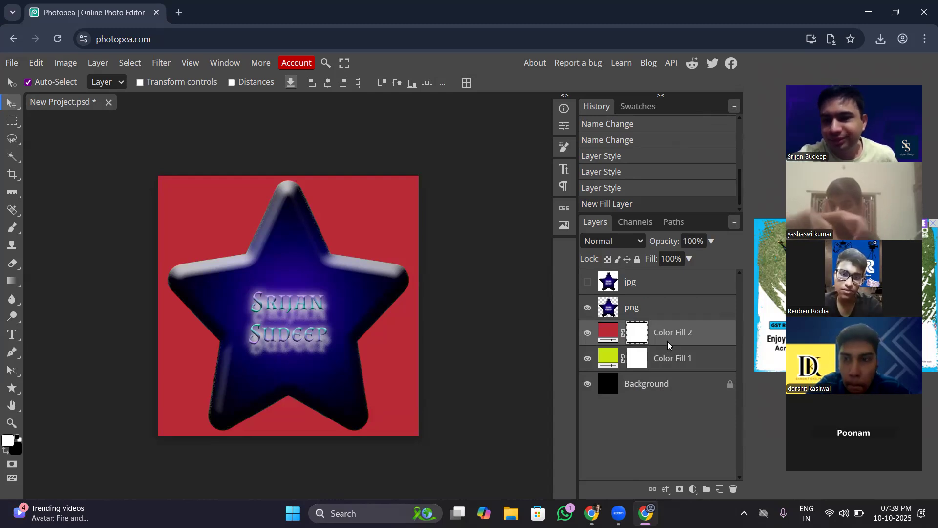
left_click(693, 489)
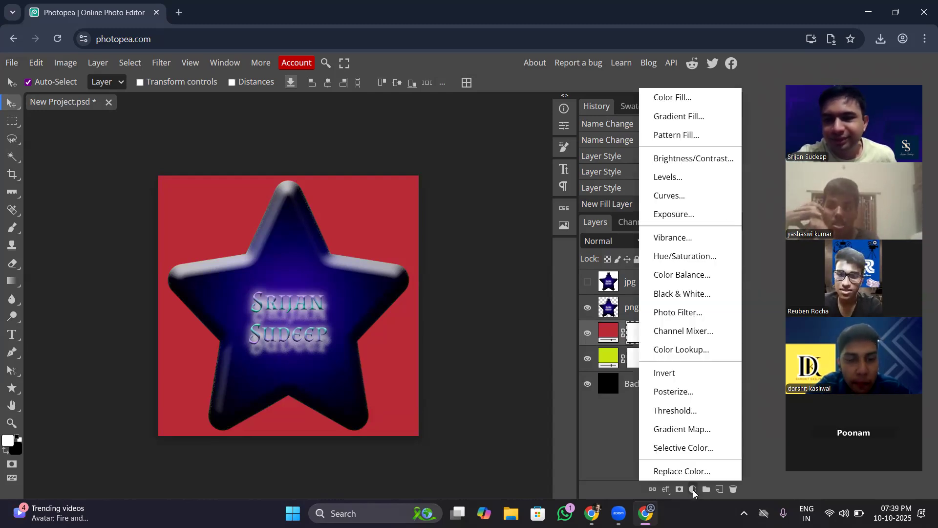
left_click(692, 490)
left_click(693, 490)
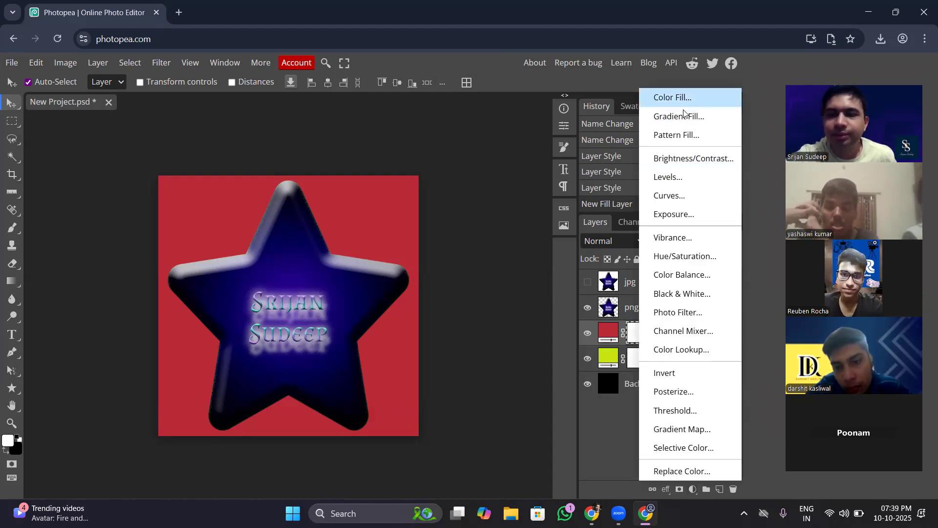
left_click(605, 413)
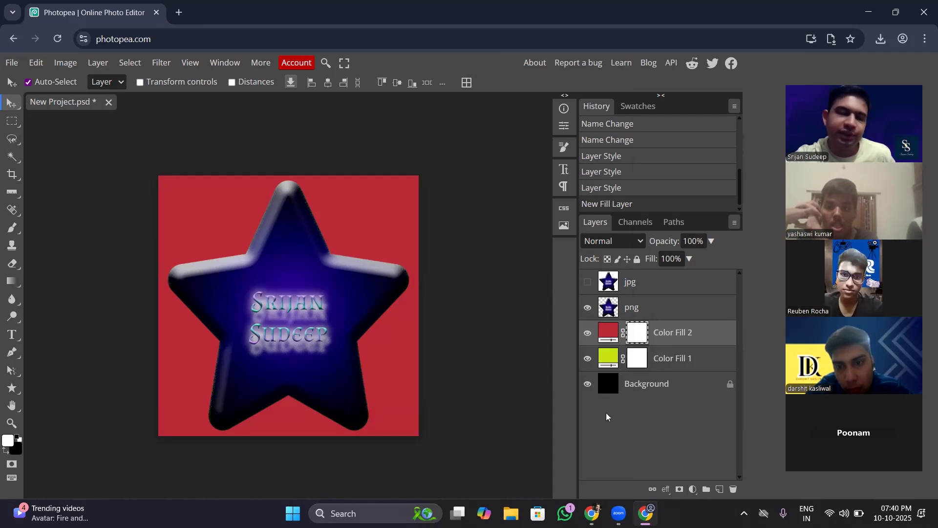